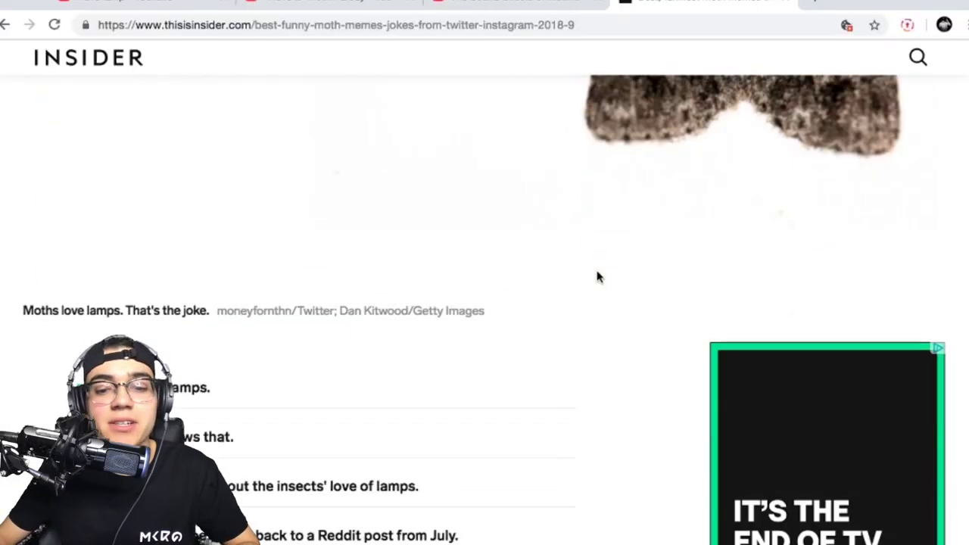
Scroll down the Insider moth memes article to the '*invents light bulb*' tweet and play its video
scroll(596, 277, "down", 10)
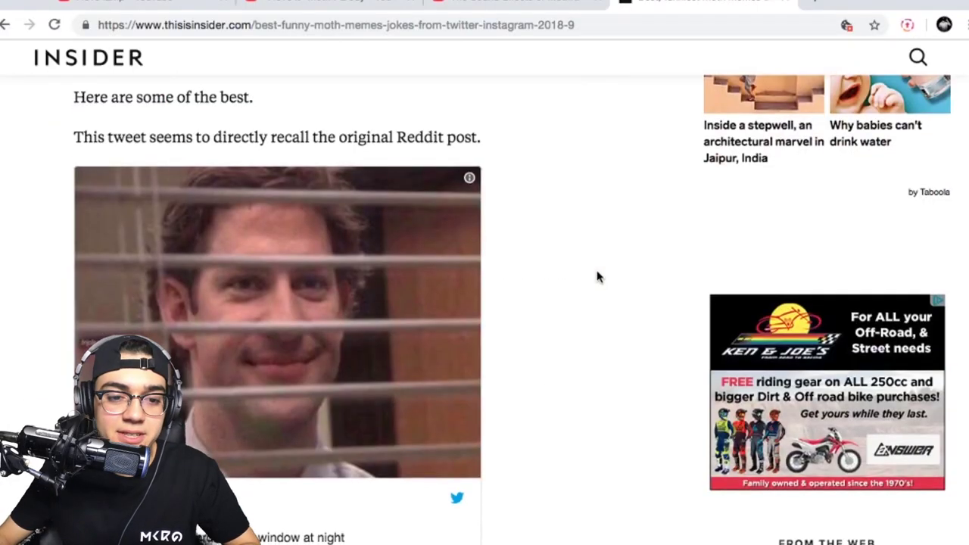
scroll(597, 278, "down", 1)
scroll(597, 277, "down", 1)
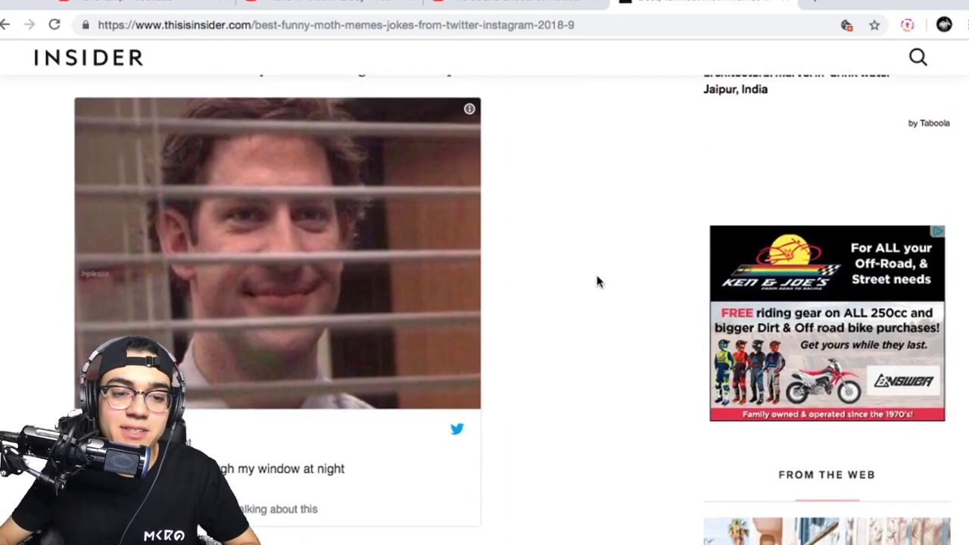
scroll(597, 279, "down", 8)
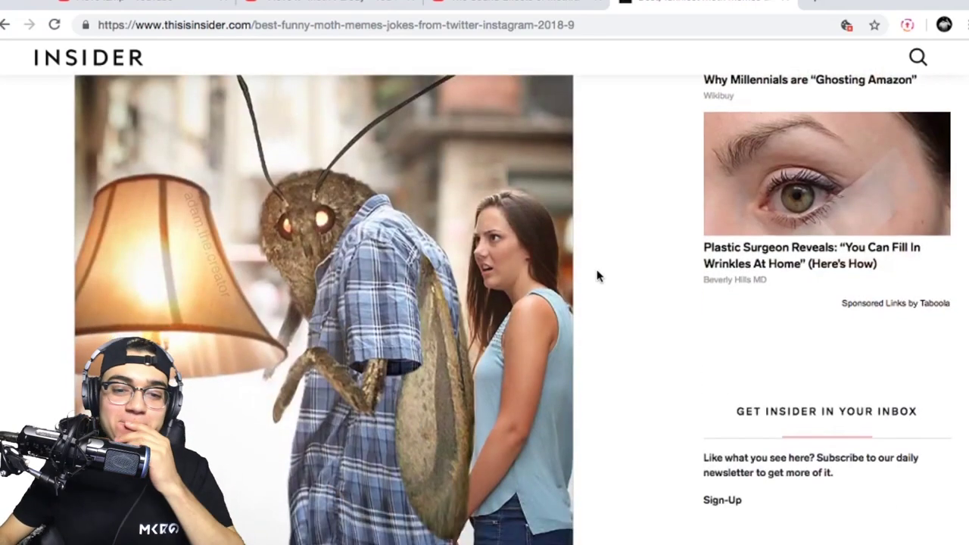
scroll(596, 277, "down", 3)
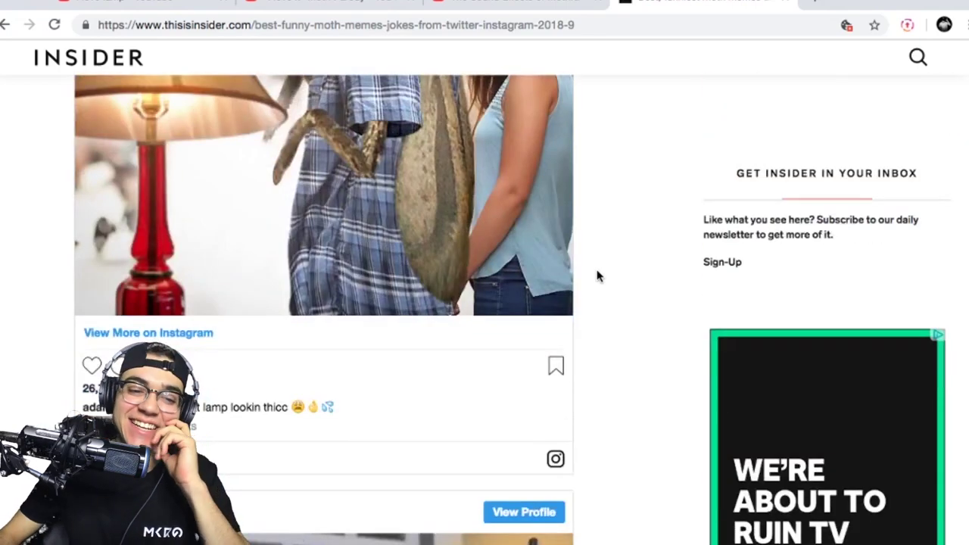
scroll(597, 276, "down", 2)
scroll(596, 277, "down", 5)
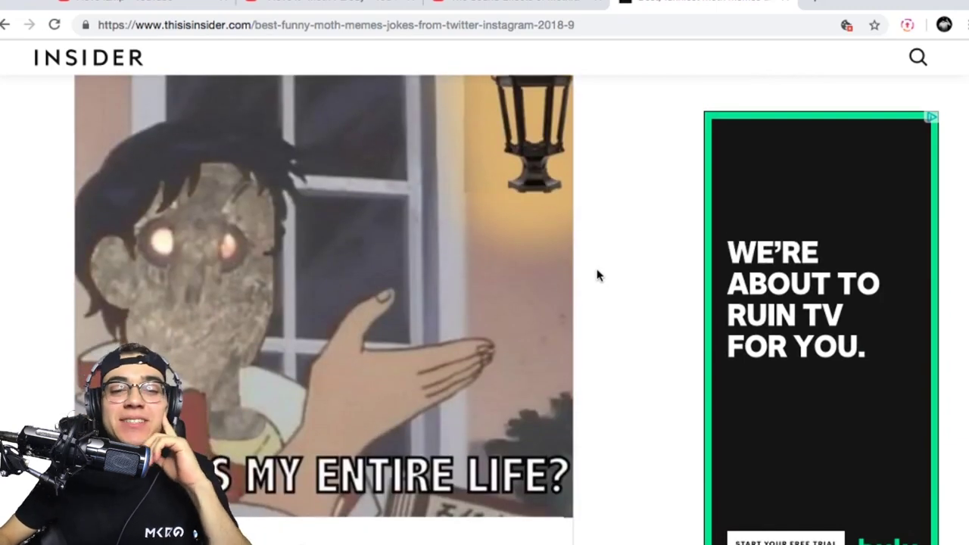
scroll(597, 277, "down", 6)
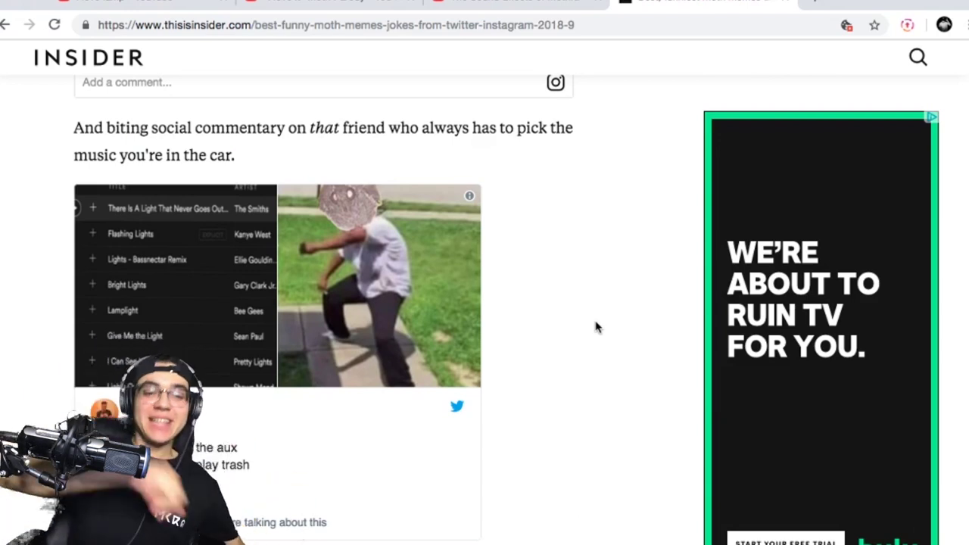
scroll(597, 327, "up", 6)
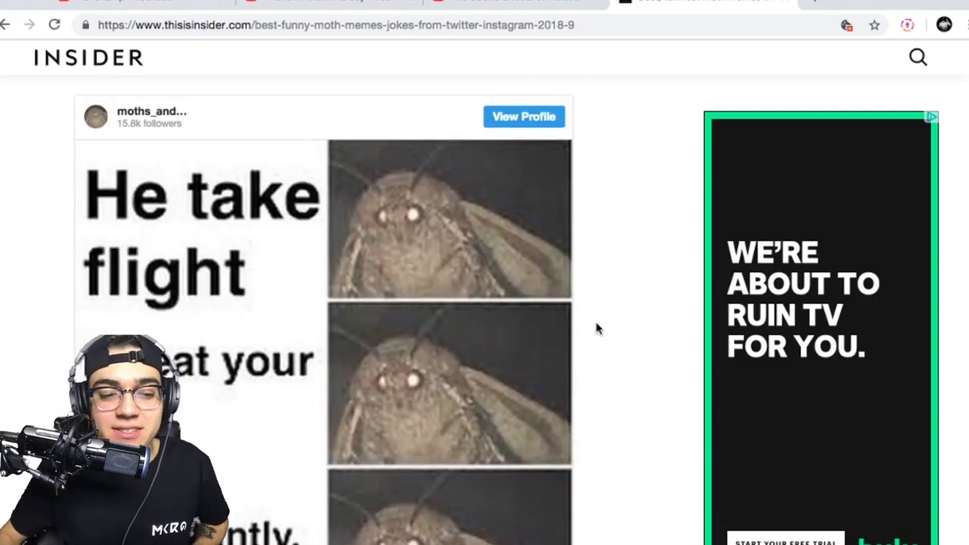
scroll(596, 324, "down", 2)
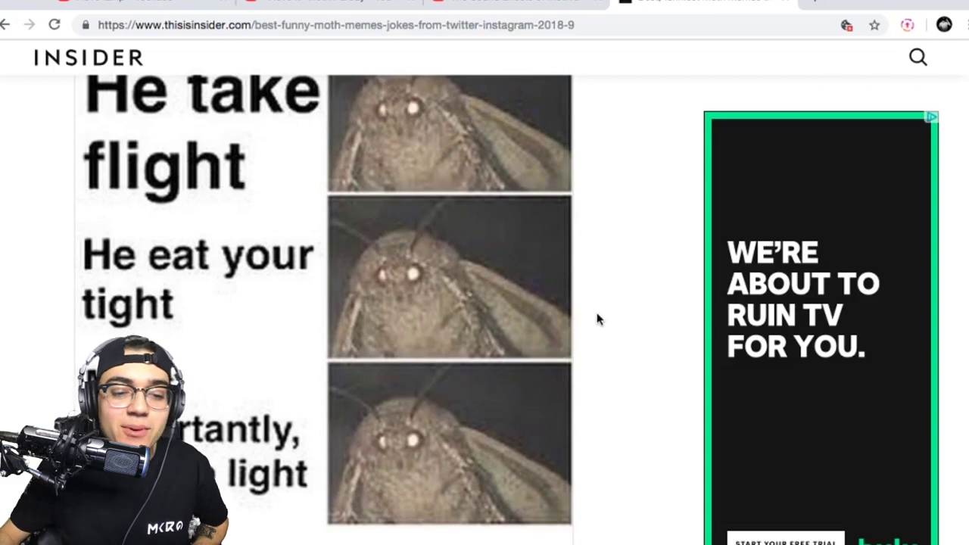
scroll(597, 319, "down", 7)
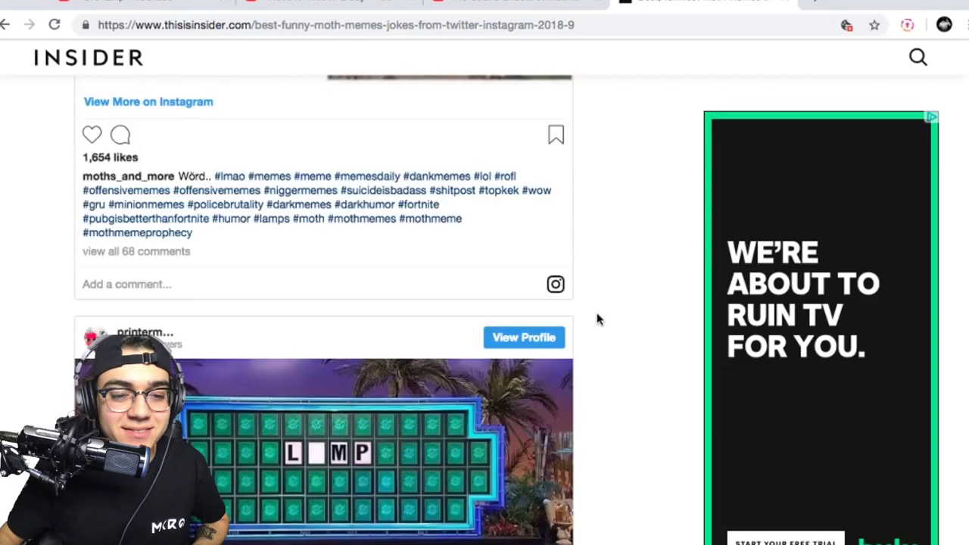
scroll(597, 319, "down", 3)
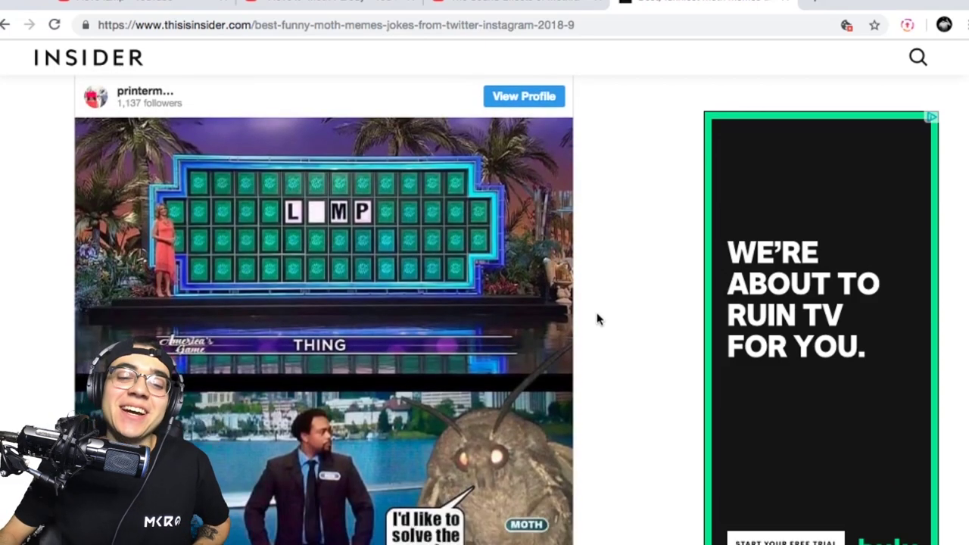
scroll(597, 319, "down", 2)
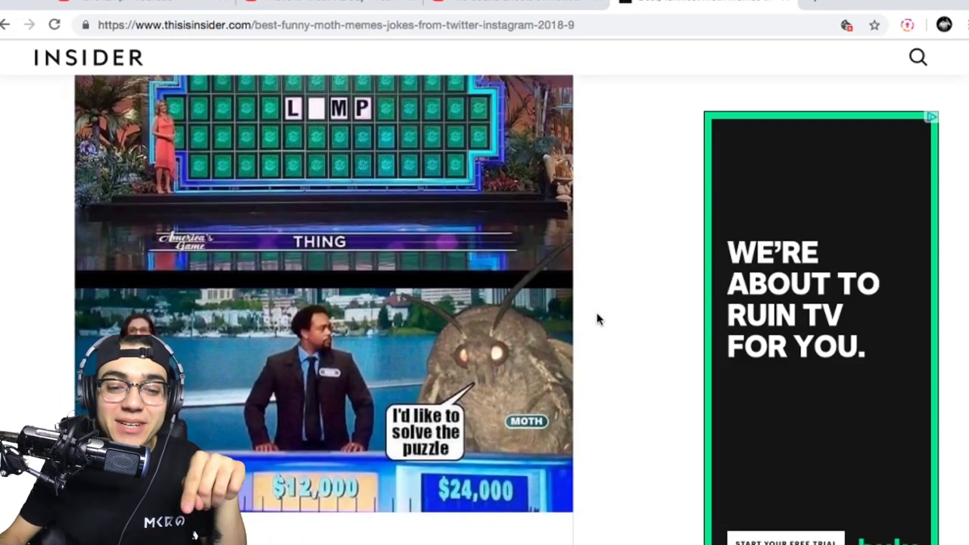
scroll(597, 319, "down", 10)
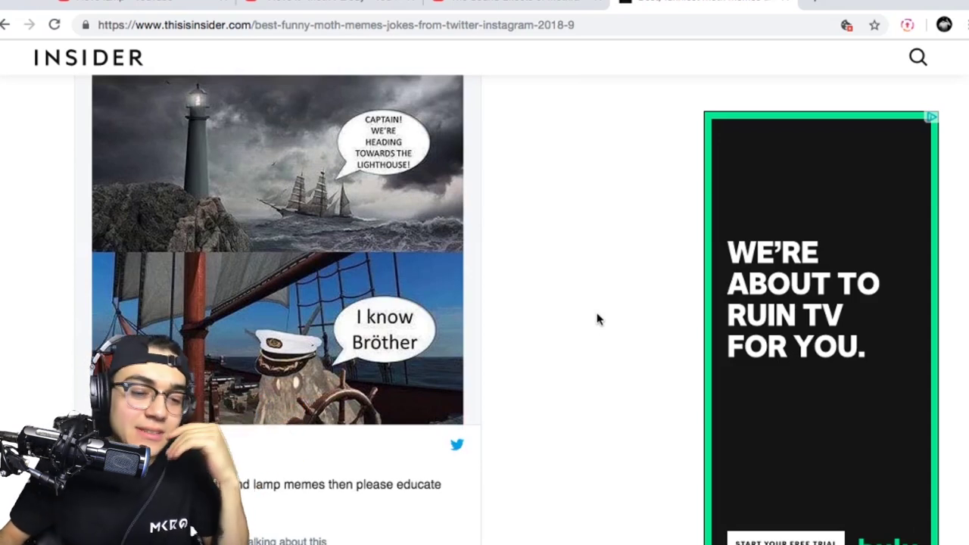
scroll(596, 319, "down", 5)
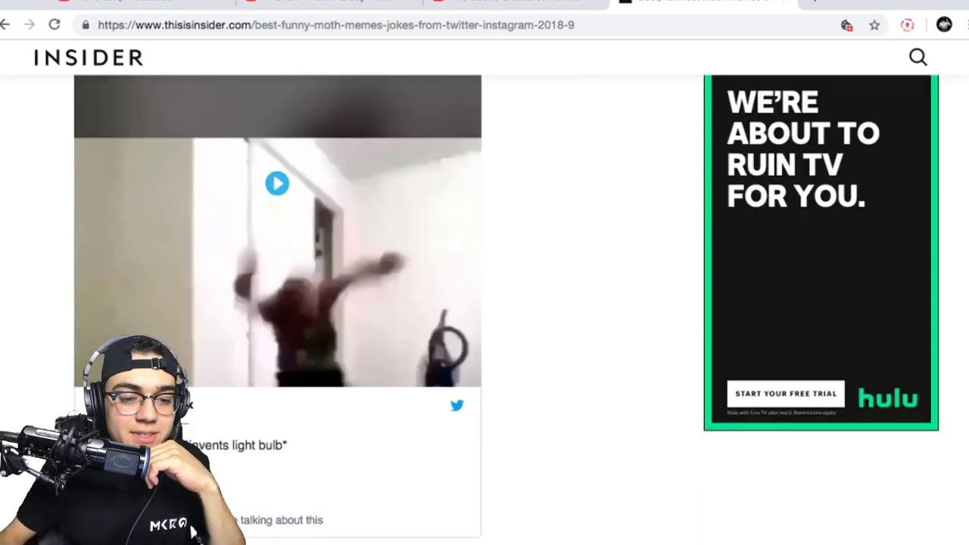
left_click(277, 188)
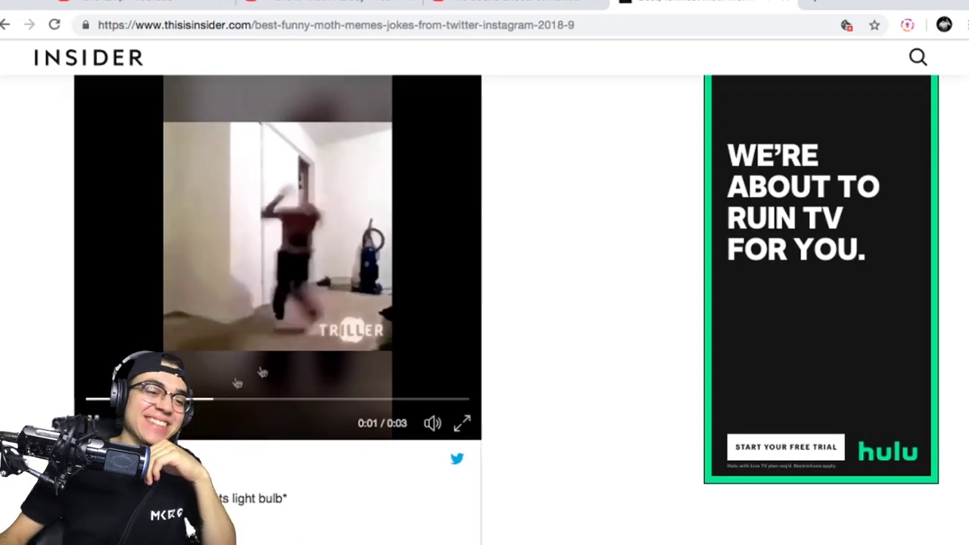
Read on past the light bulb tweet to the 'Many reference pop culture.' section with its light-bulb photo meme
scroll(635, 311, "down", 10)
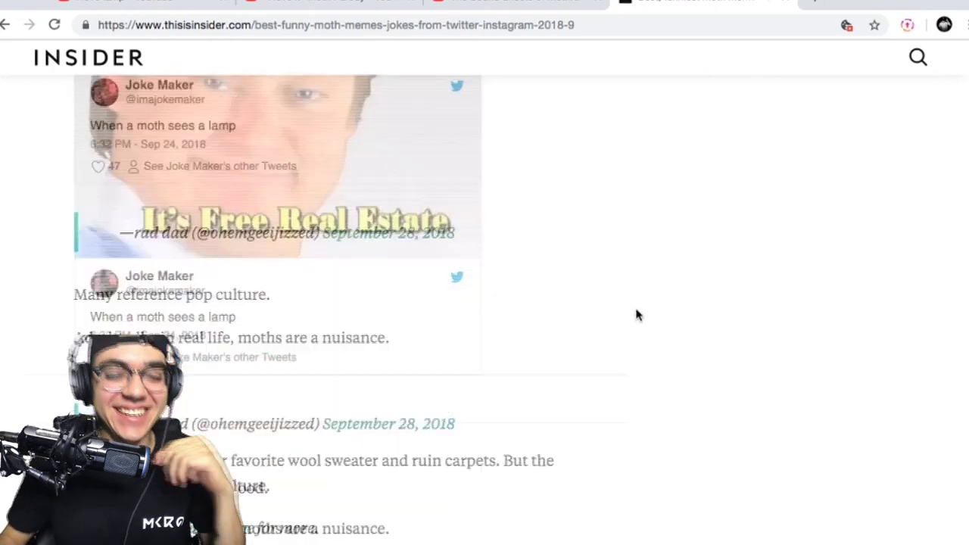
scroll(636, 318, "up", 5)
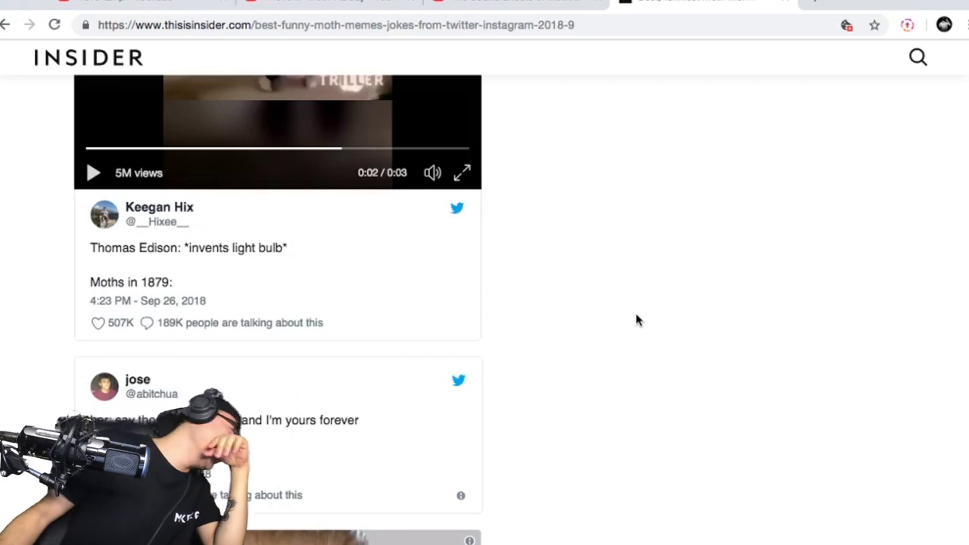
scroll(637, 320, "down", 5)
scroll(636, 320, "up", 4)
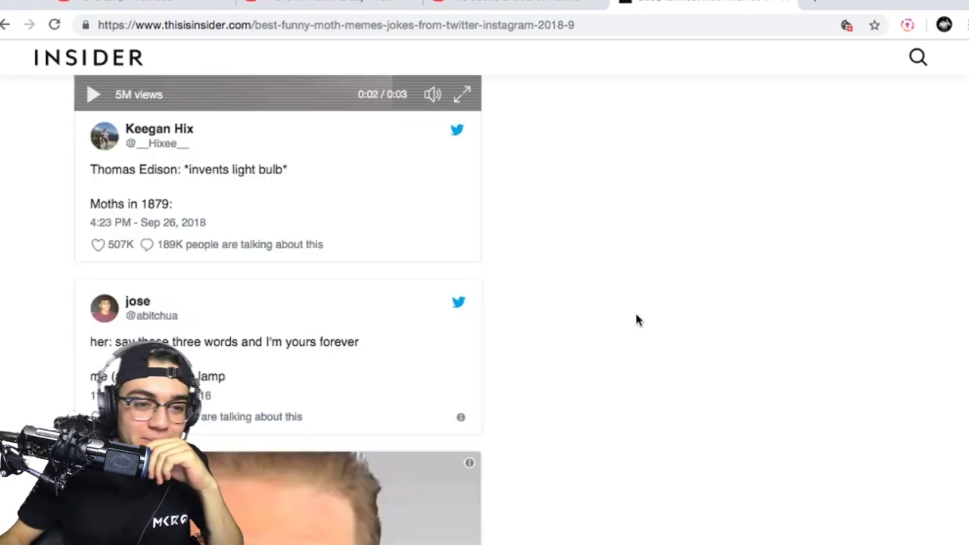
scroll(636, 320, "down", 3)
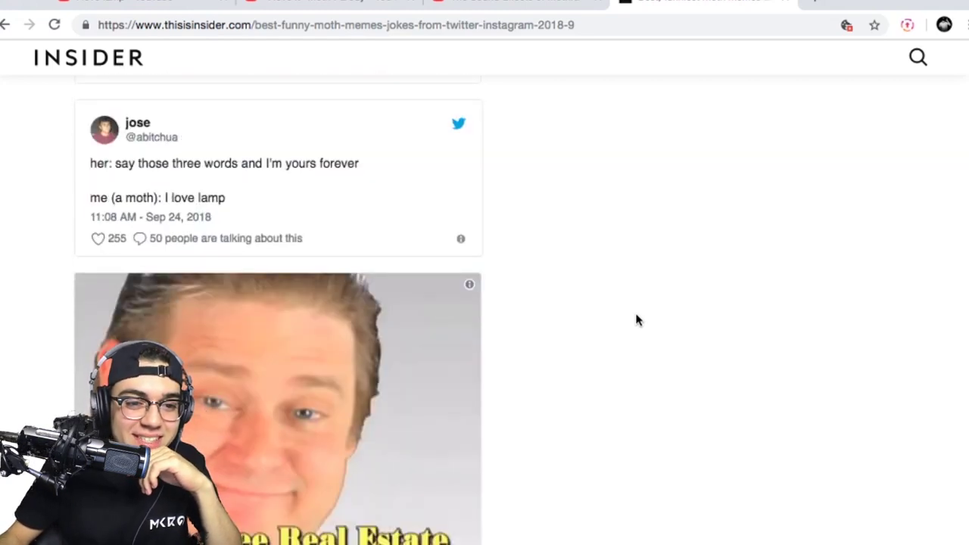
scroll(636, 320, "down", 1)
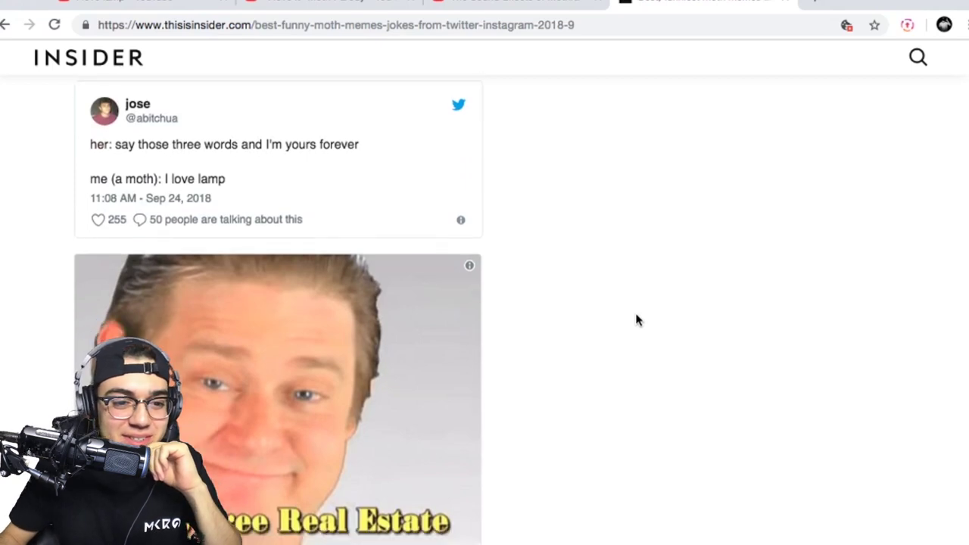
scroll(636, 320, "down", 2)
scroll(636, 320, "down", 1)
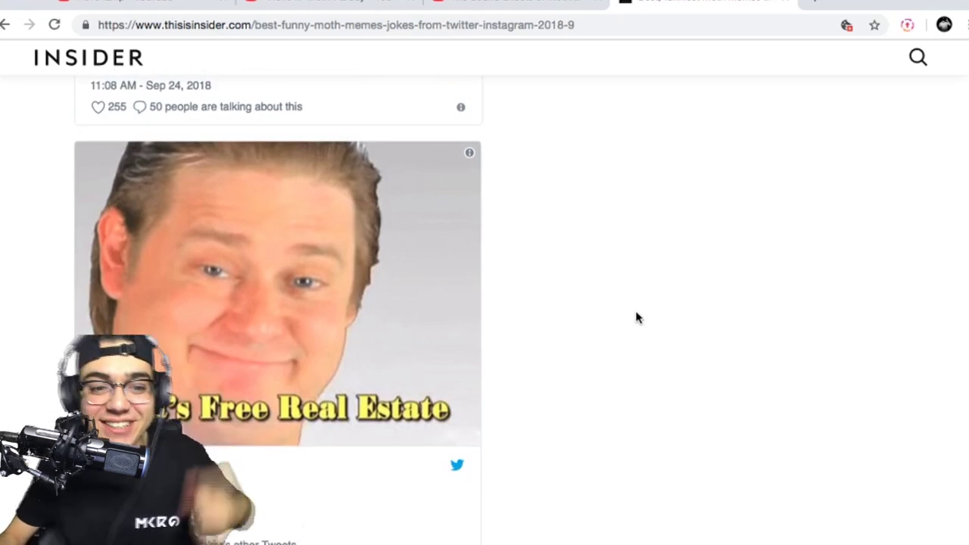
scroll(636, 318, "down", 6)
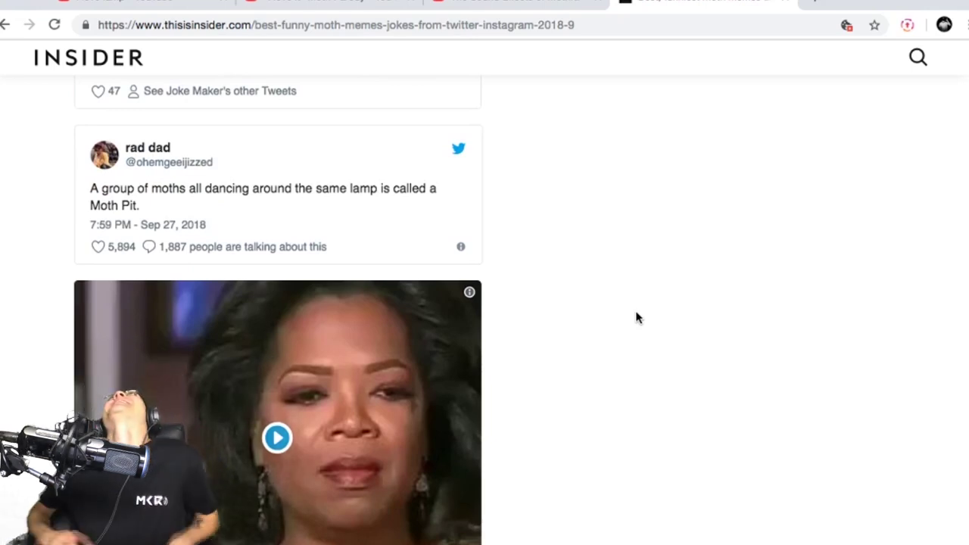
scroll(556, 324, "down", 10)
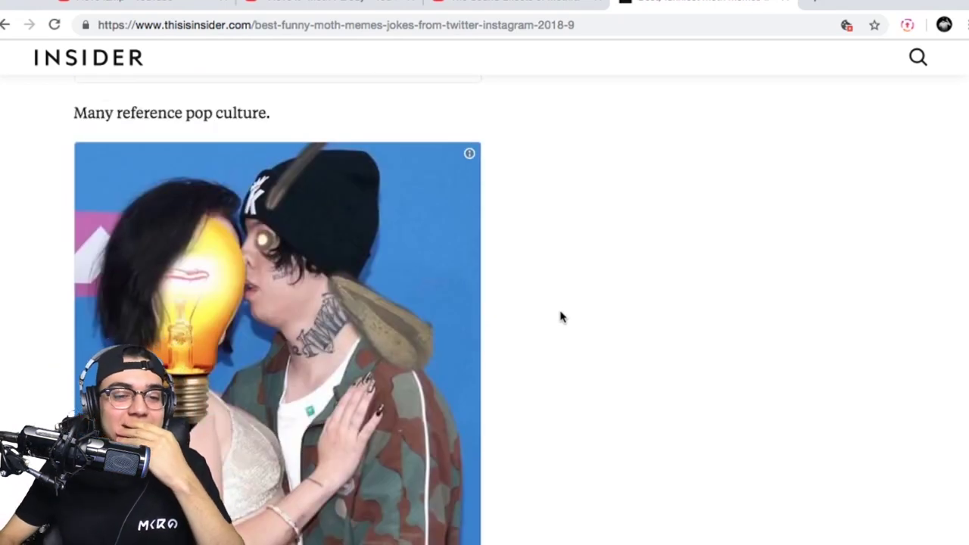
Scroll through the last moth memes, then close the Insider tab to return to the YouTube Mothra video
scroll(562, 317, "down", 3)
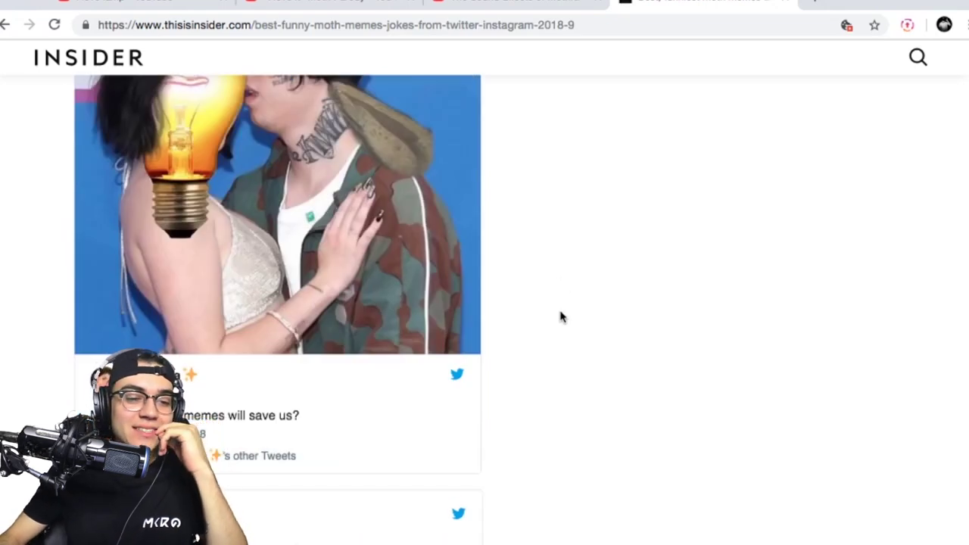
scroll(561, 317, "down", 2)
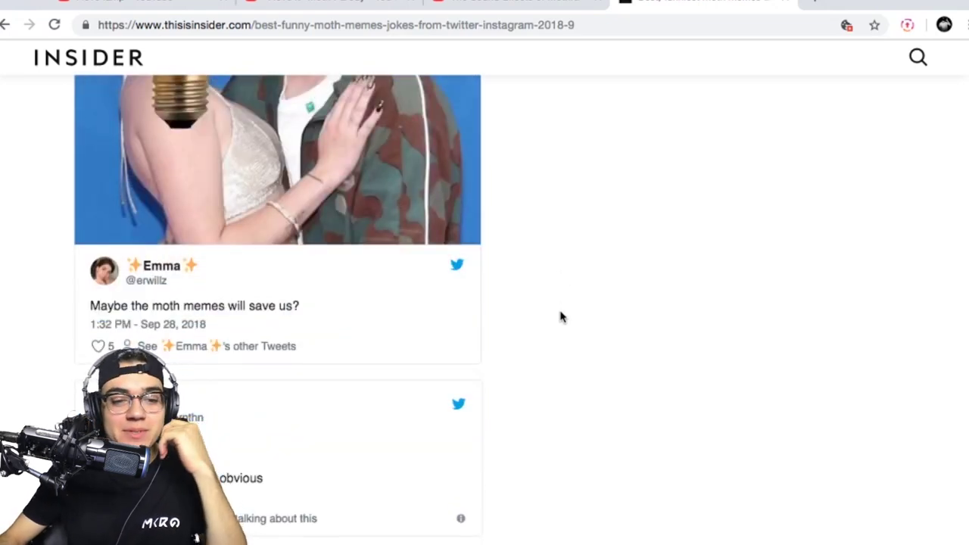
scroll(561, 317, "down", 5)
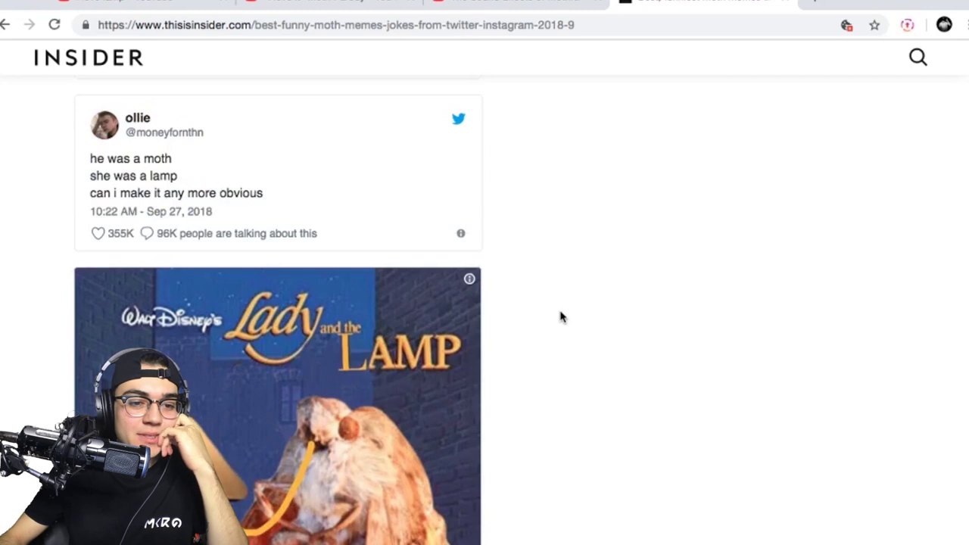
scroll(561, 317, "down", 2)
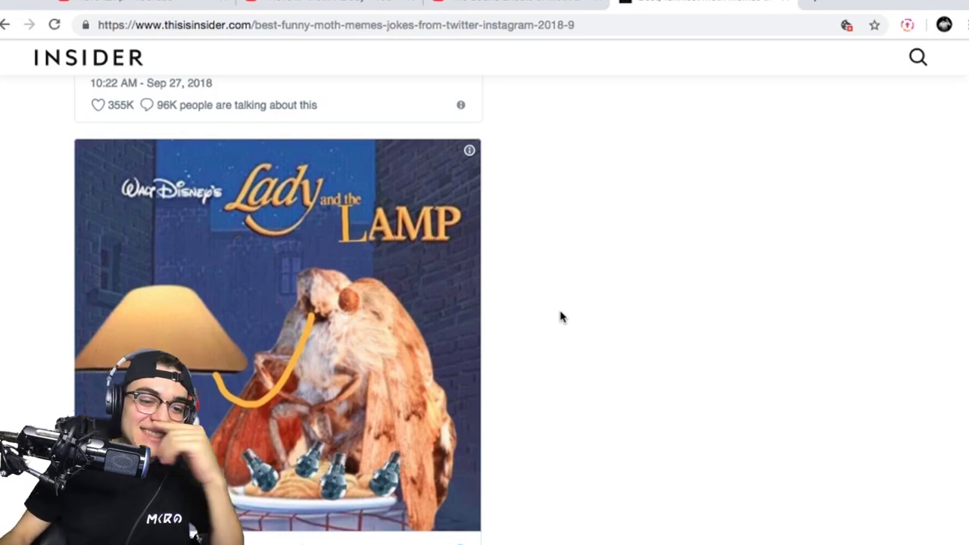
scroll(558, 313, "down", 1)
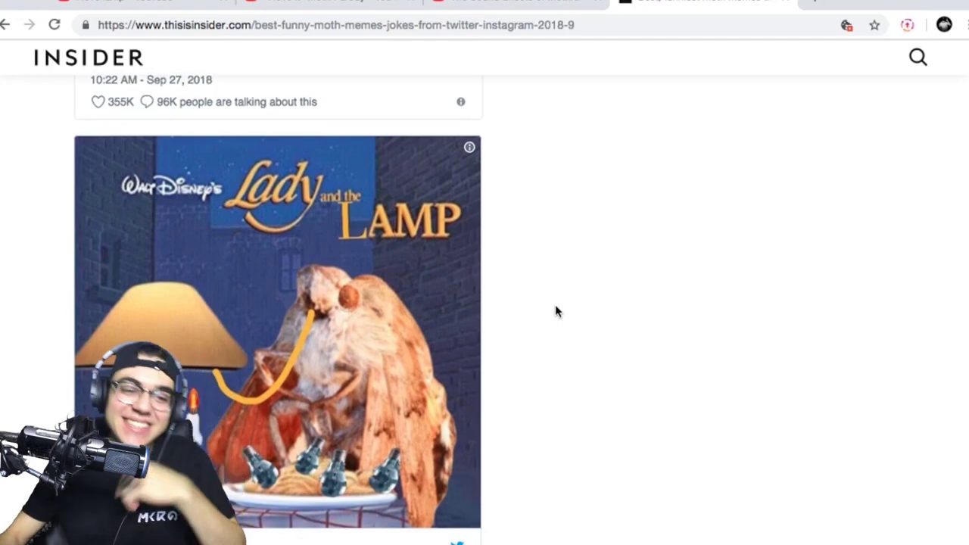
scroll(556, 311, "down", 10)
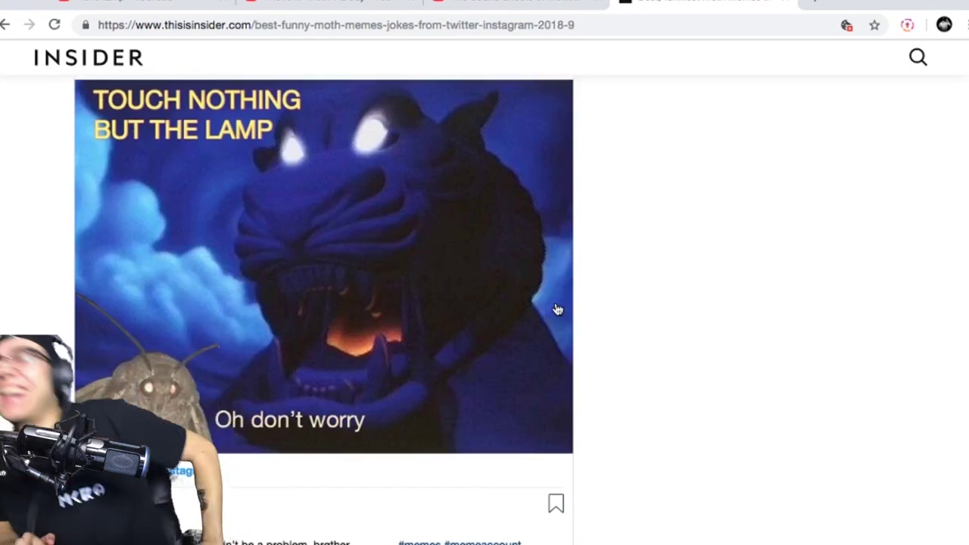
scroll(558, 310, "down", 10)
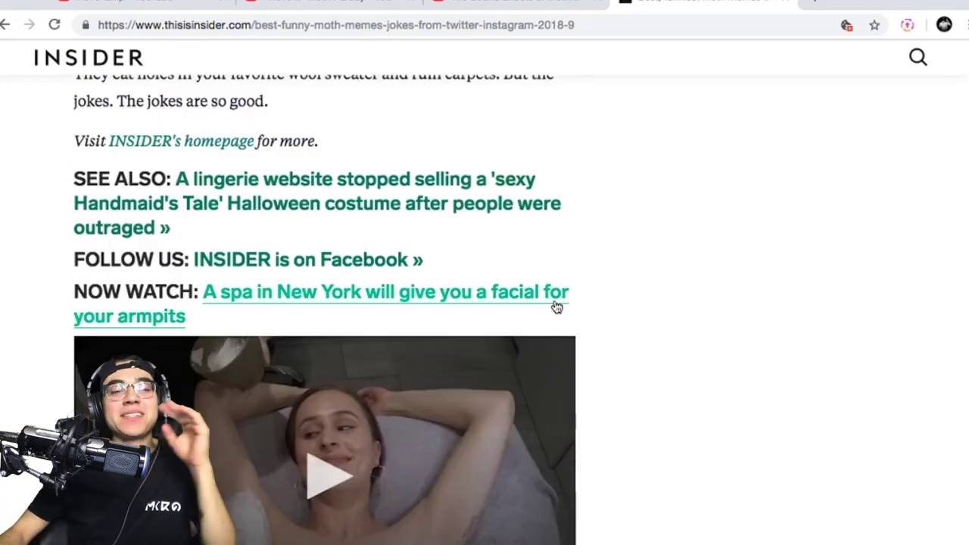
scroll(608, 329, "up", 10)
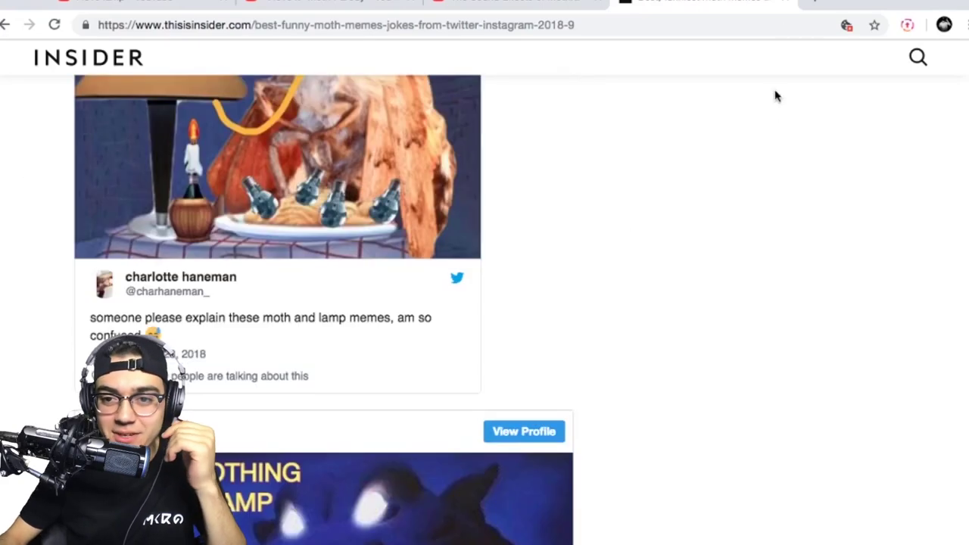
left_click(788, 3)
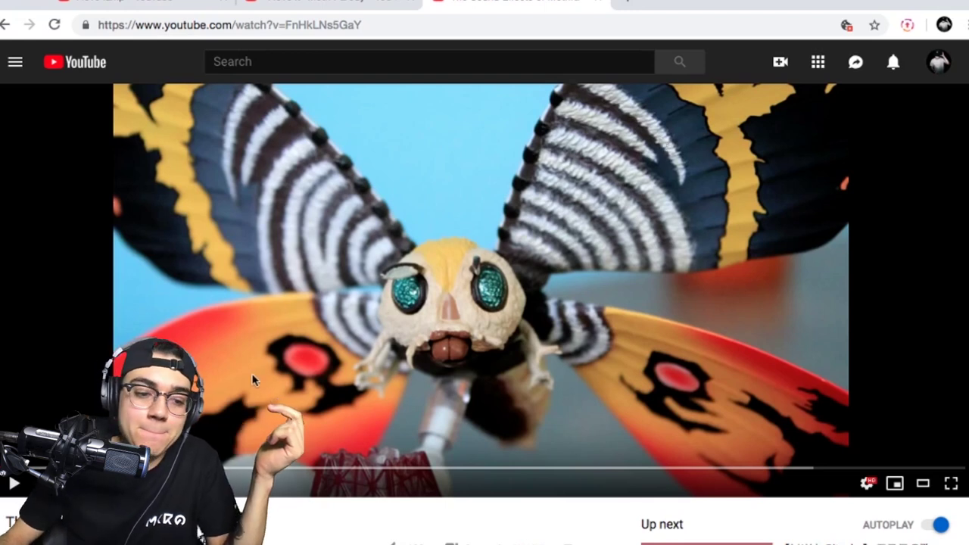
Play The Sound Effects of Mothra video, pausing it once and then resuming playback
left_click(369, 277)
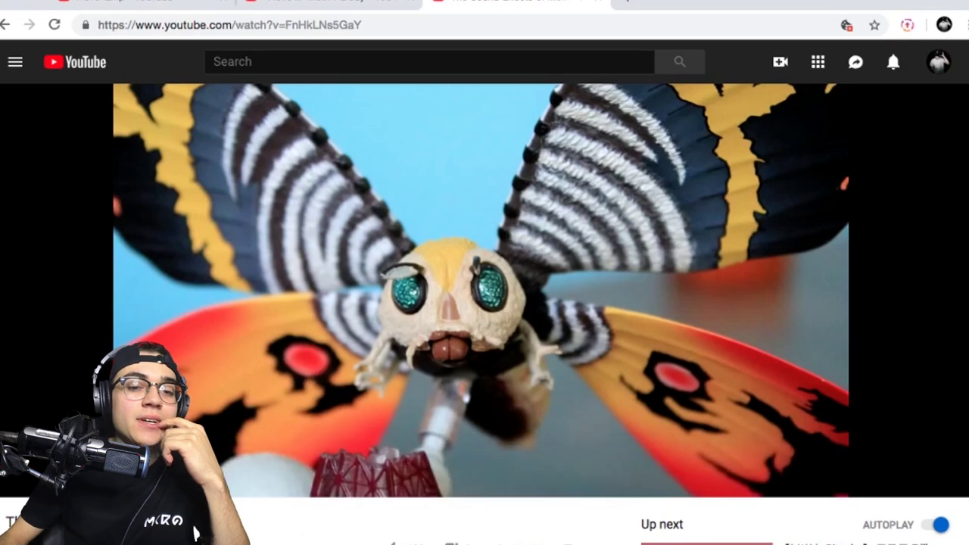
left_click(395, 305)
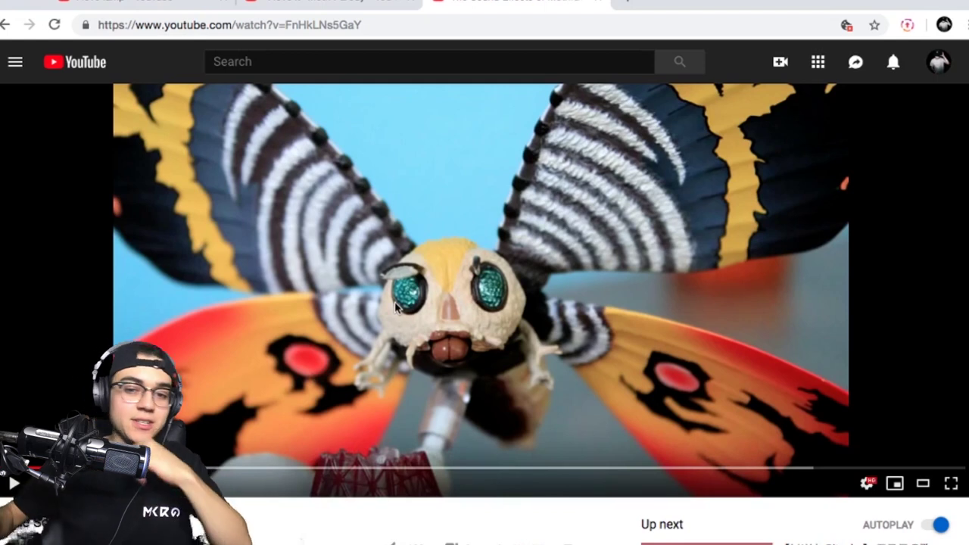
left_click(395, 305)
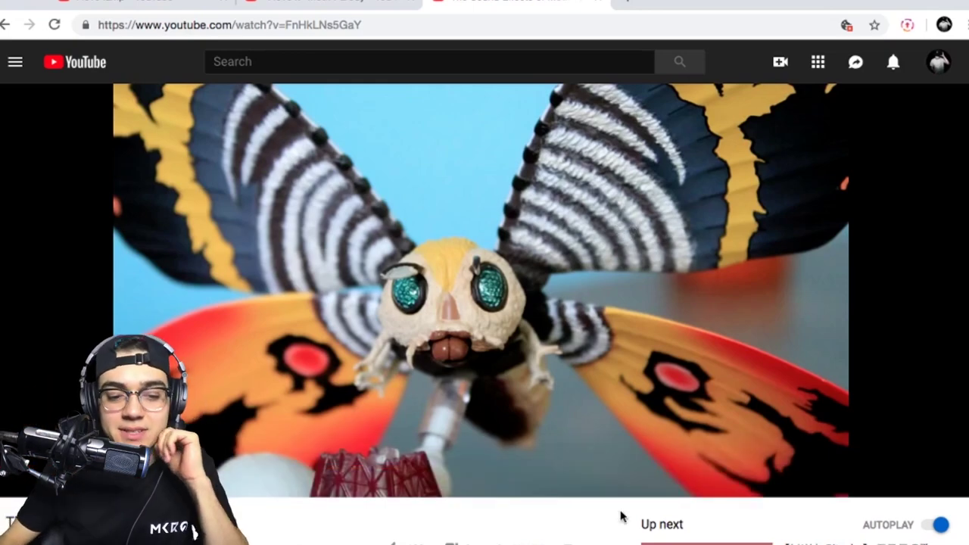
Scroll down through the Mothra video's comments and back up to the player
scroll(621, 513, "down", 7)
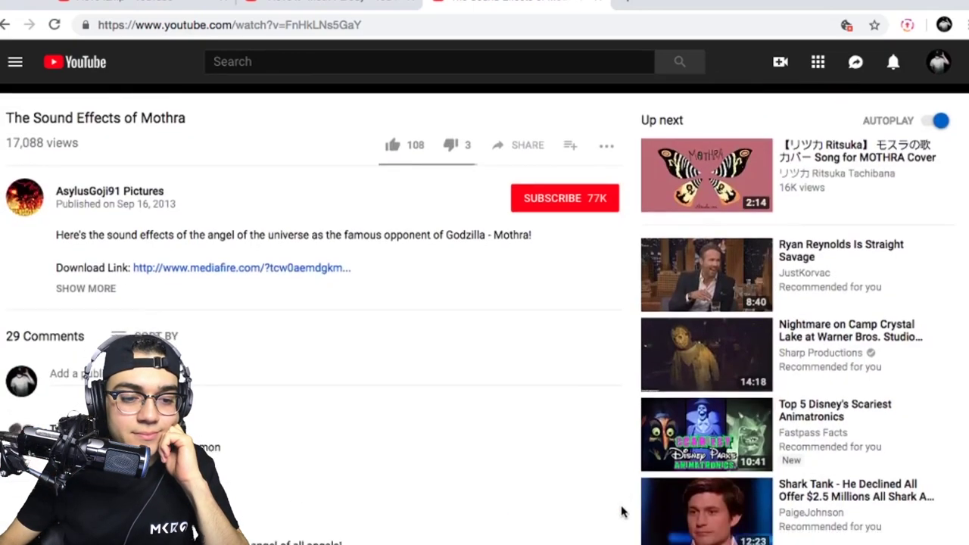
scroll(621, 513, "down", 1)
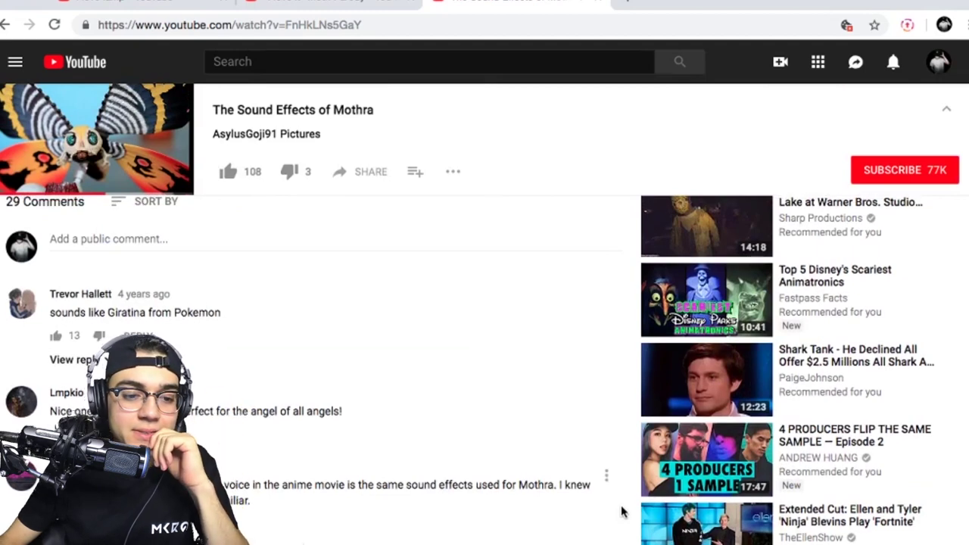
scroll(621, 513, "down", 1)
scroll(78, 401, "down", 2)
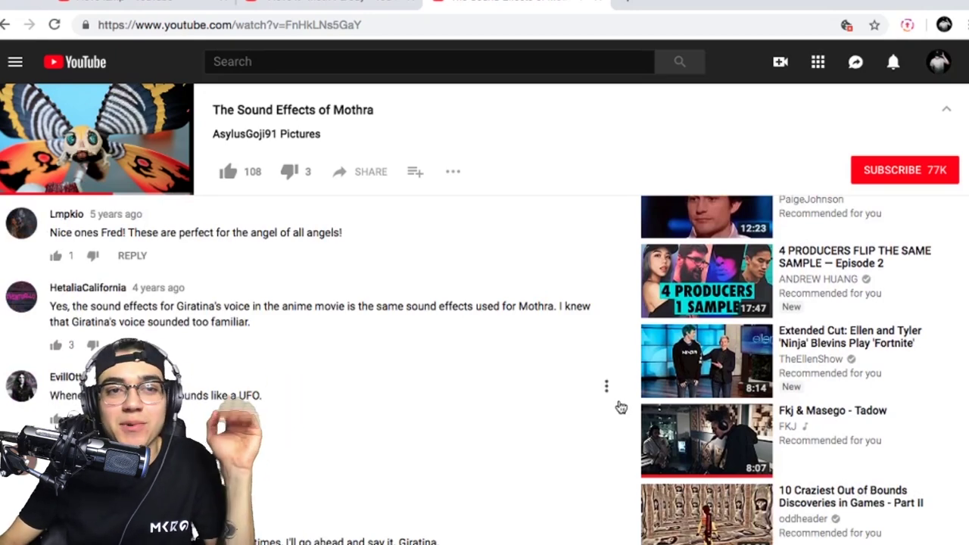
scroll(621, 407, "up", 5)
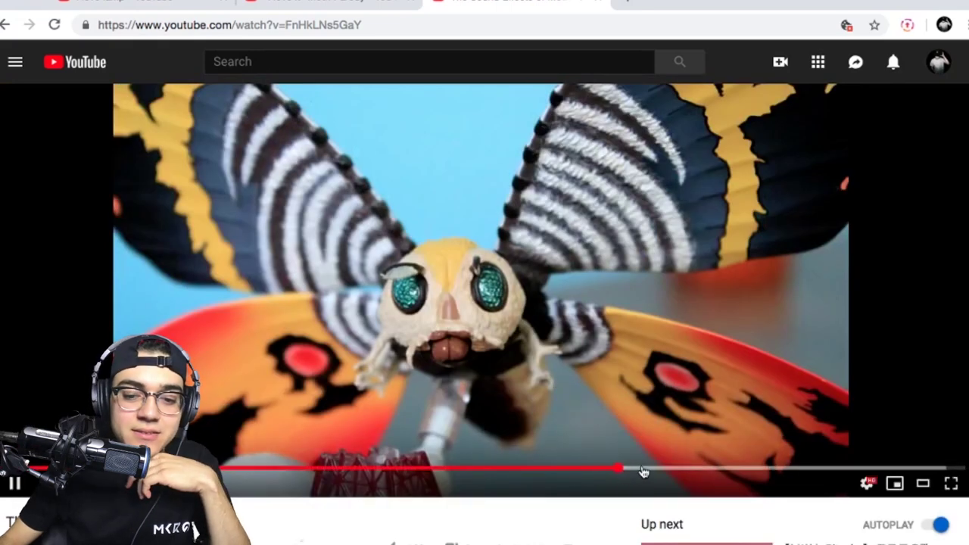
Seek through the Mothra video to around 3:18 and on toward its end, pausing once
left_click(653, 471)
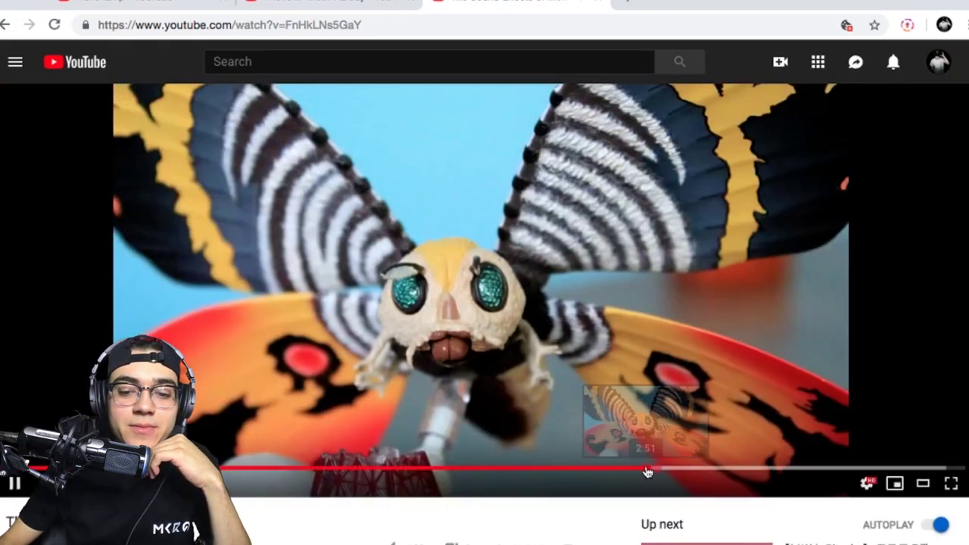
left_click(633, 471)
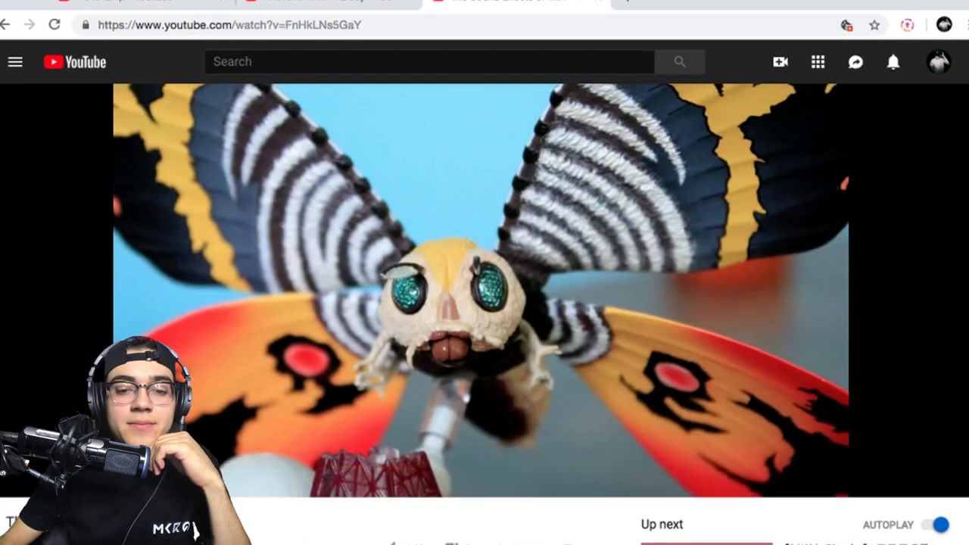
left_click(732, 364)
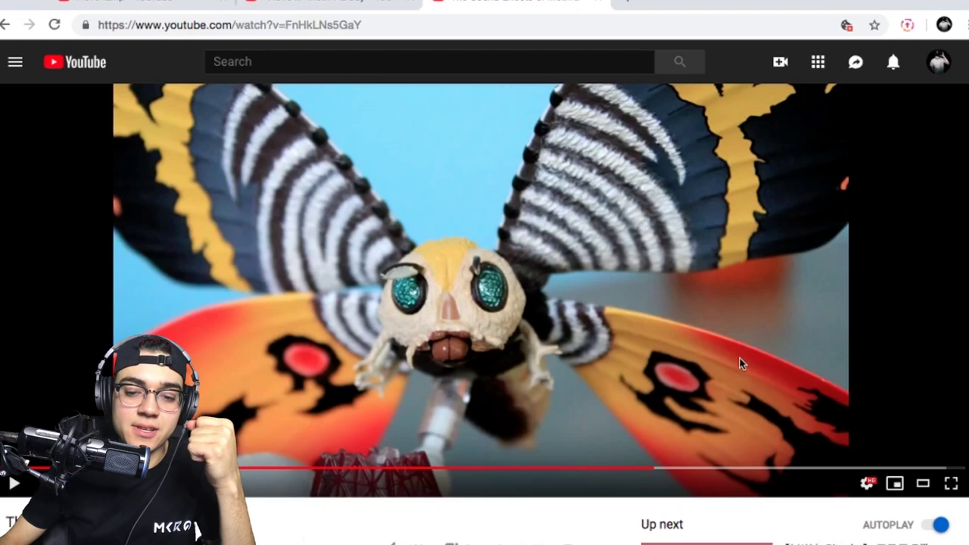
left_click(740, 358)
left_click(725, 471)
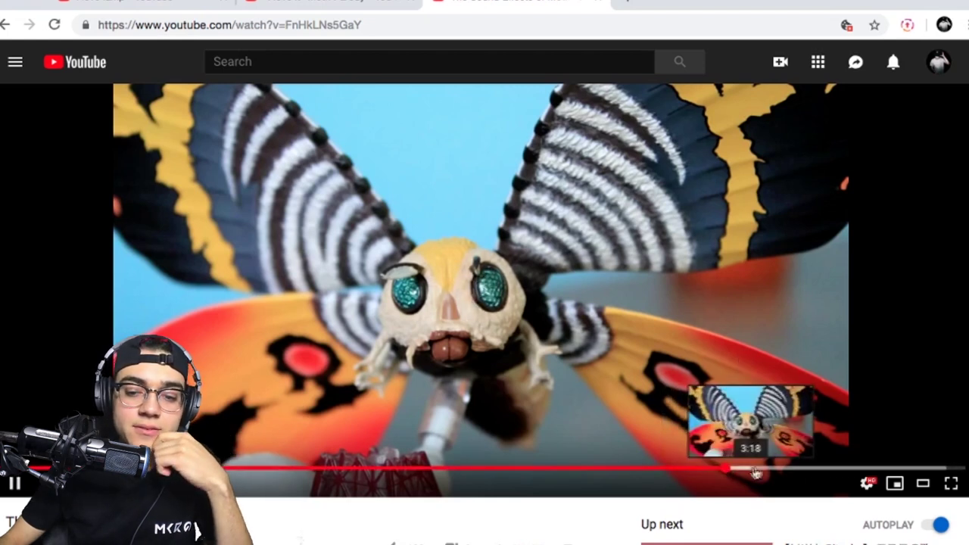
left_click(759, 471)
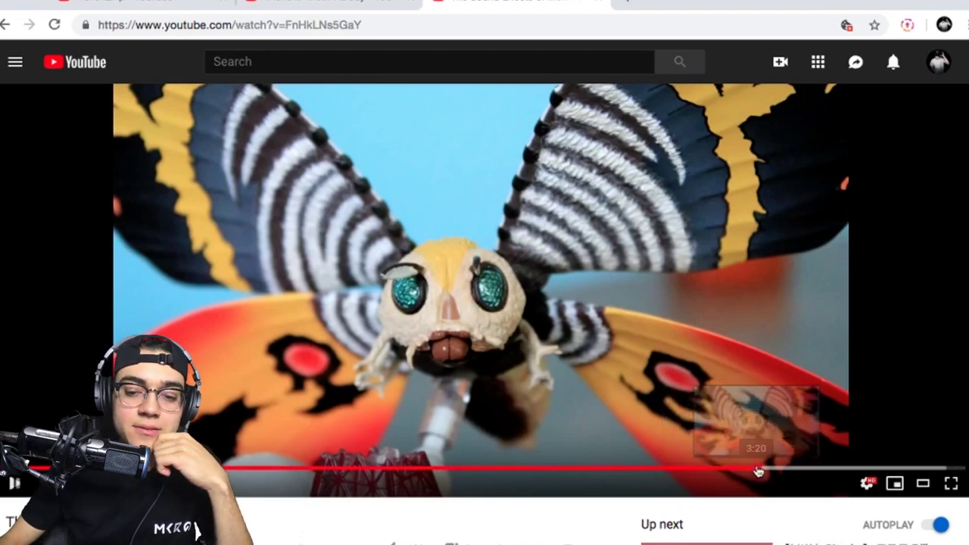
left_click(808, 471)
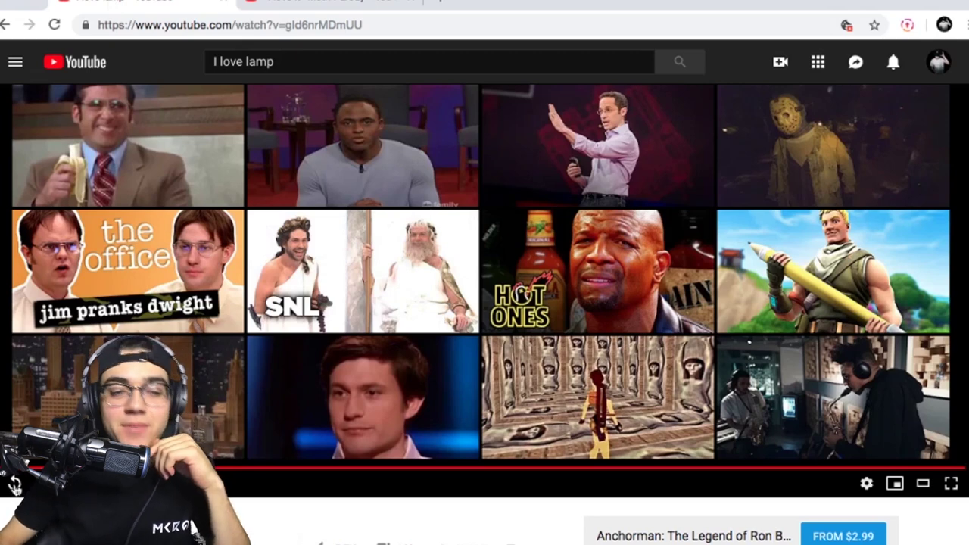
Replay the 'I love lamp' clip, pause and resume it, then close its tab with Ctrl+W
left_click(15, 486)
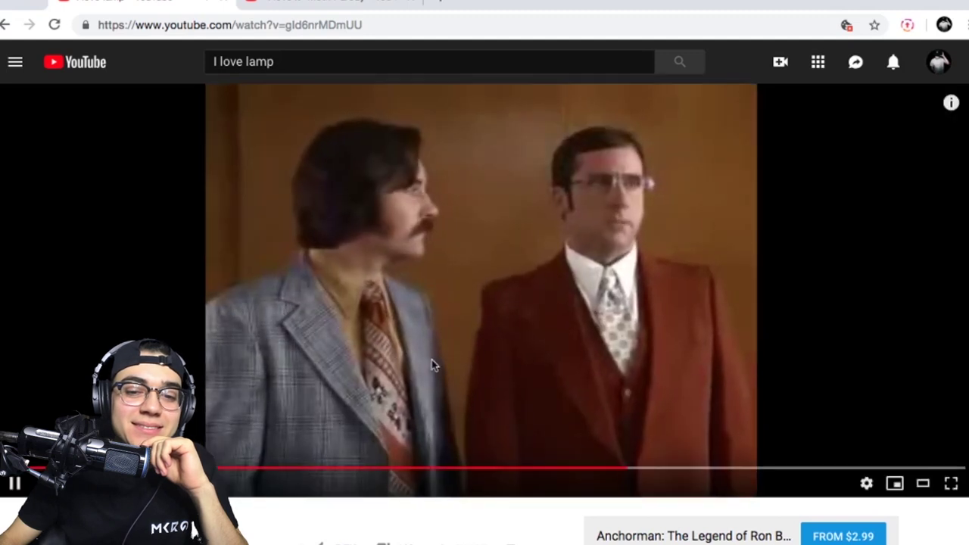
left_click(598, 291)
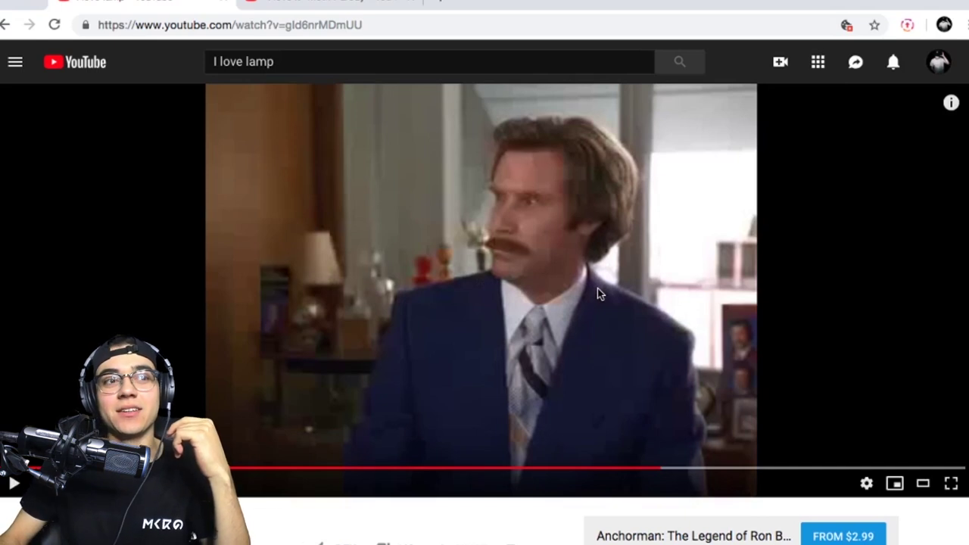
left_click(598, 293)
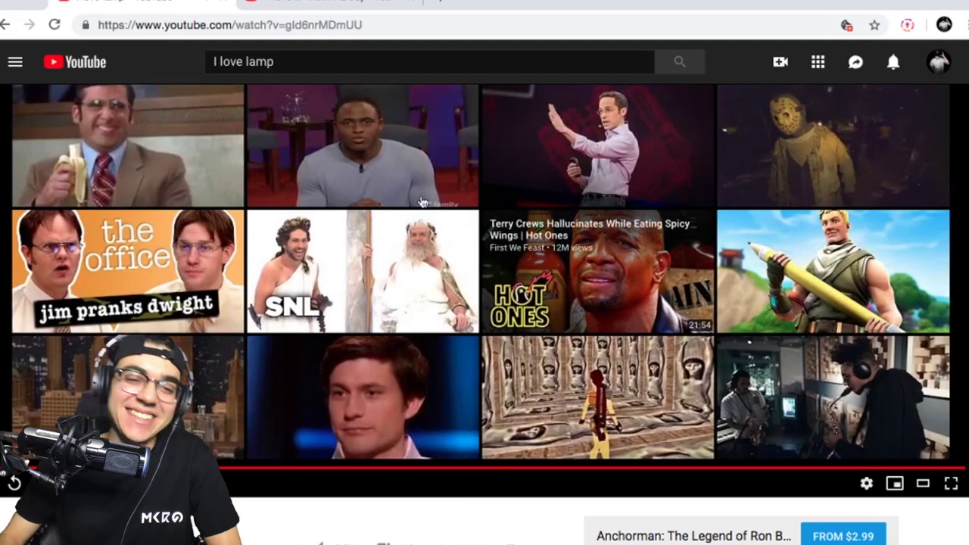
key("ctrl+w")
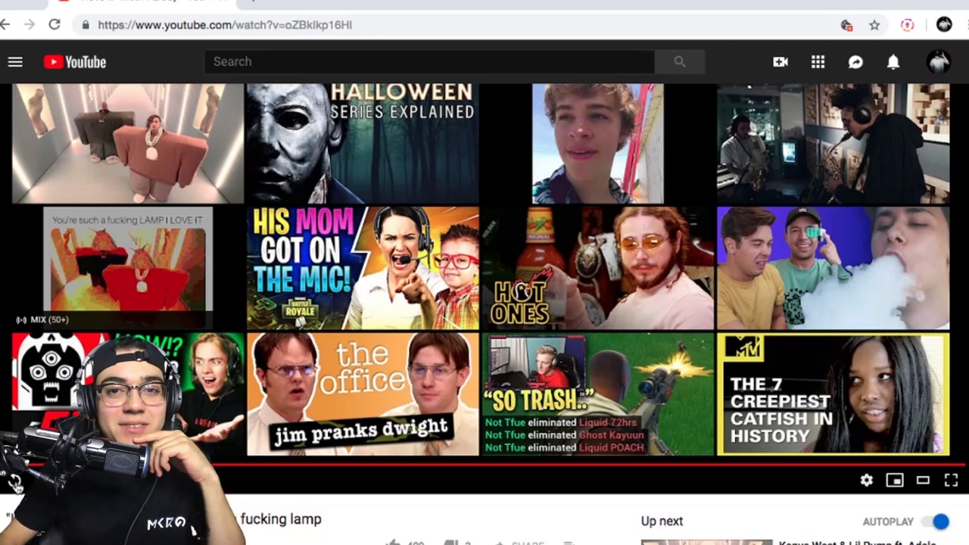
left_click(15, 482)
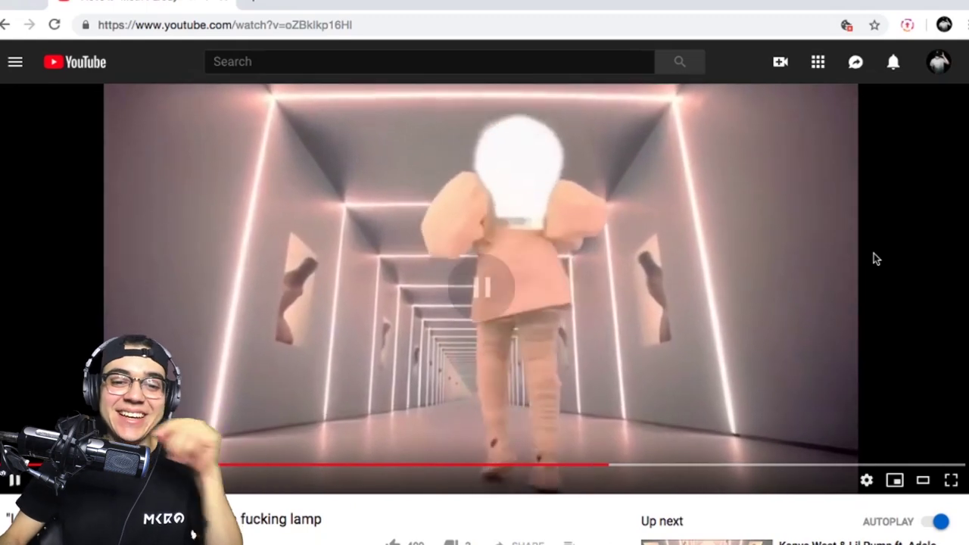
left_click(877, 258)
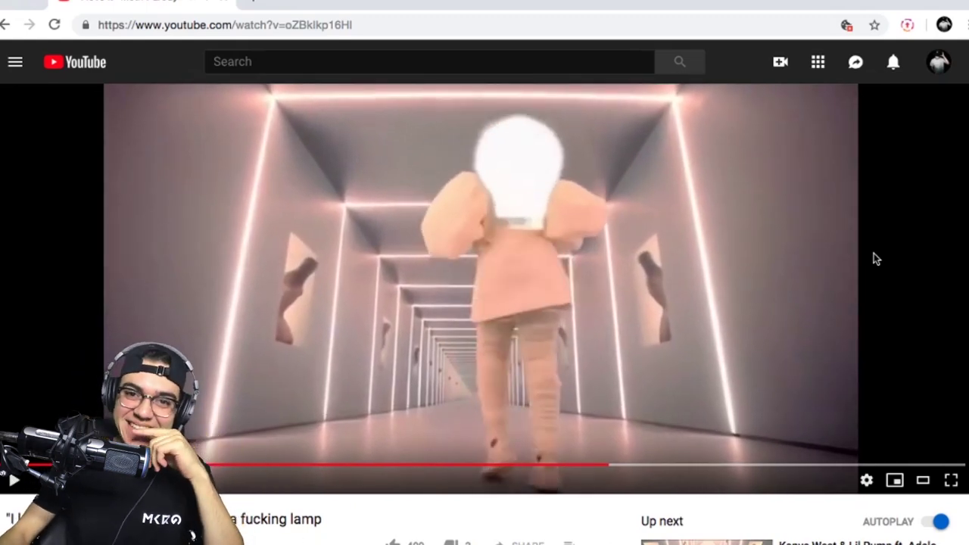
left_click(874, 254)
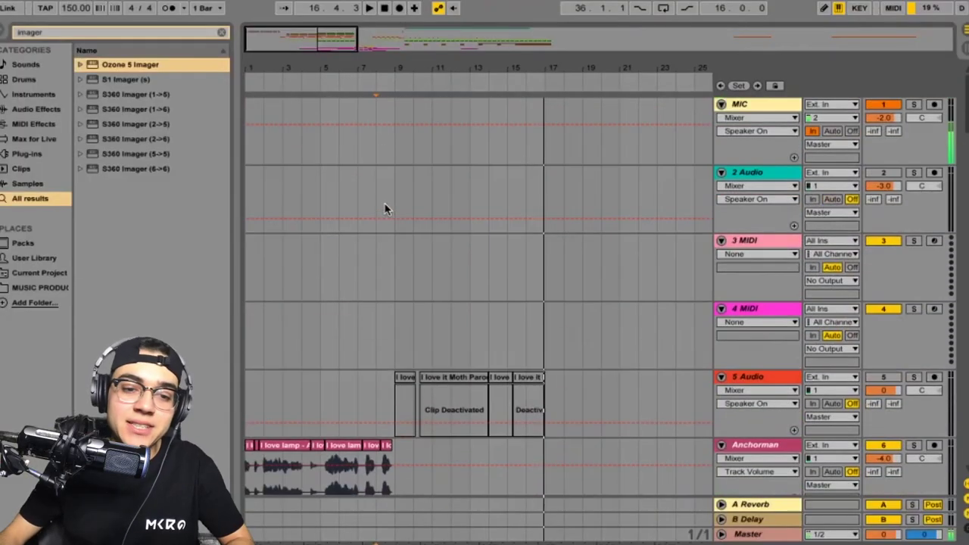
key("ctrl+Up")
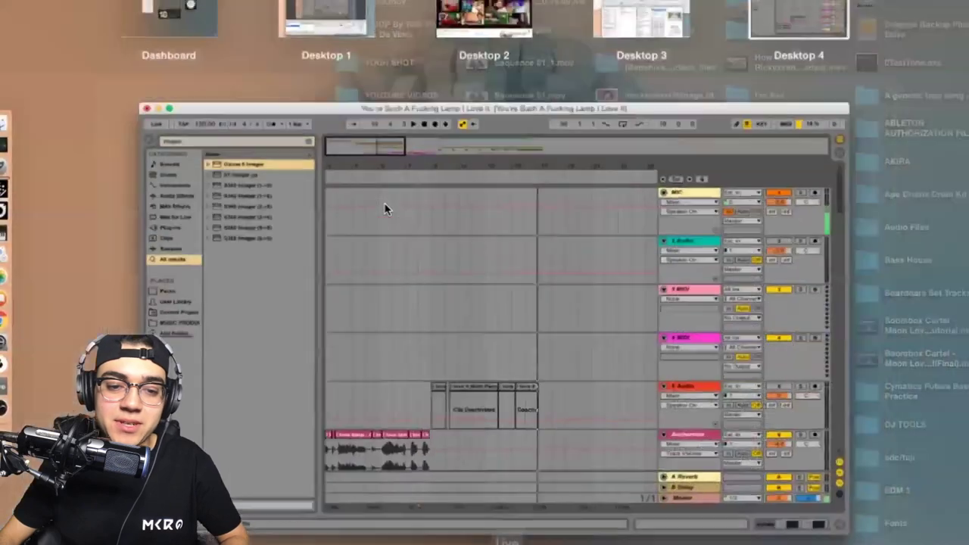
left_click(434, 249)
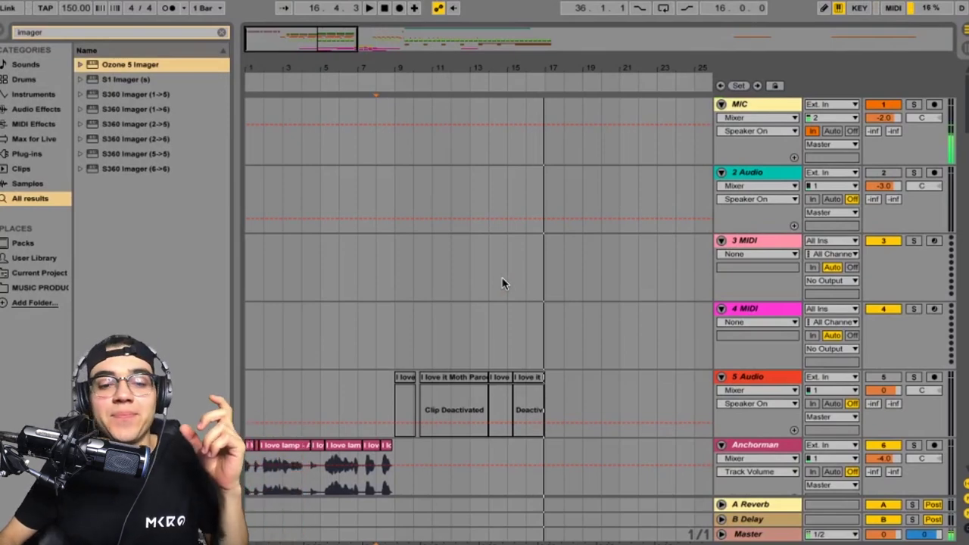
mouse_move(8, 273)
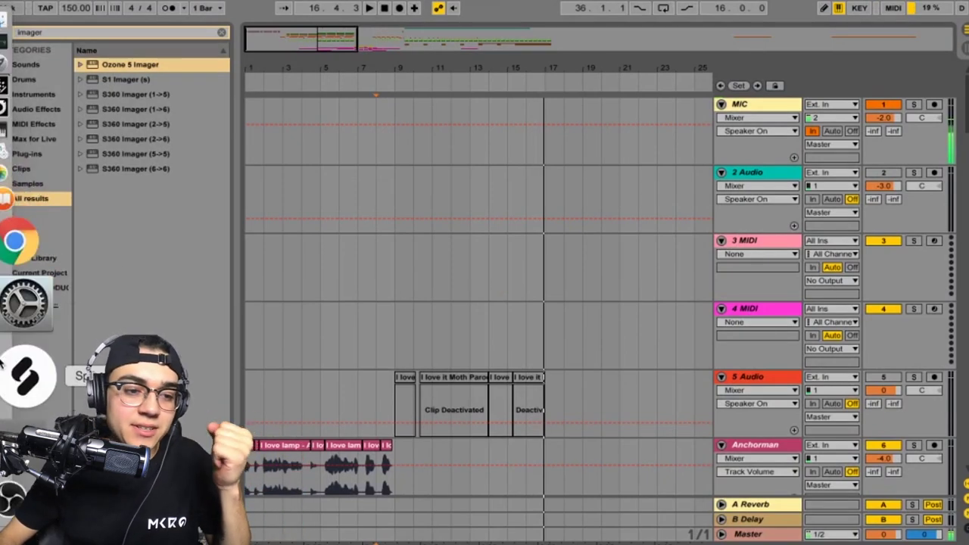
Quick Look drakemoth.jpg and mothtransparent.png in Finder's MOTH VIDEO folder, then close the preview
left_click(19, 130)
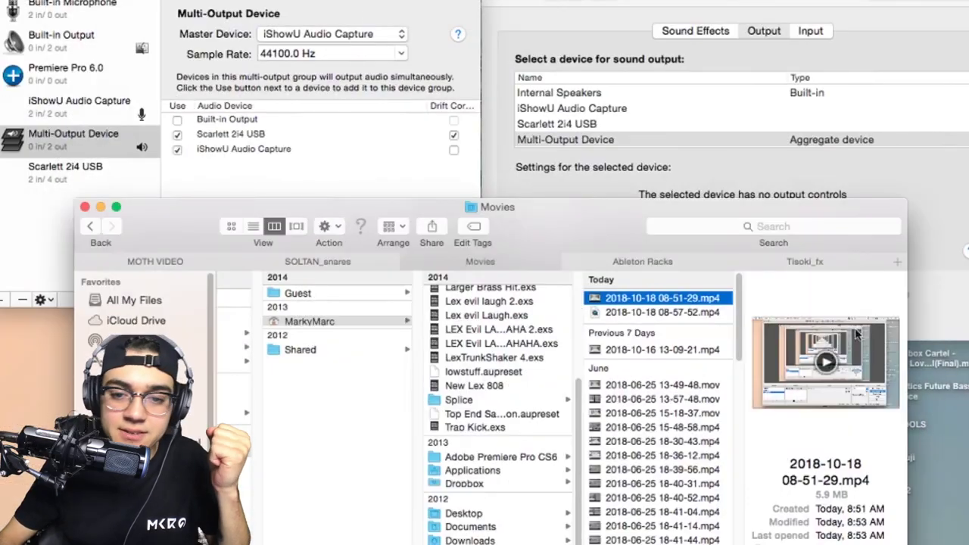
left_click(209, 261)
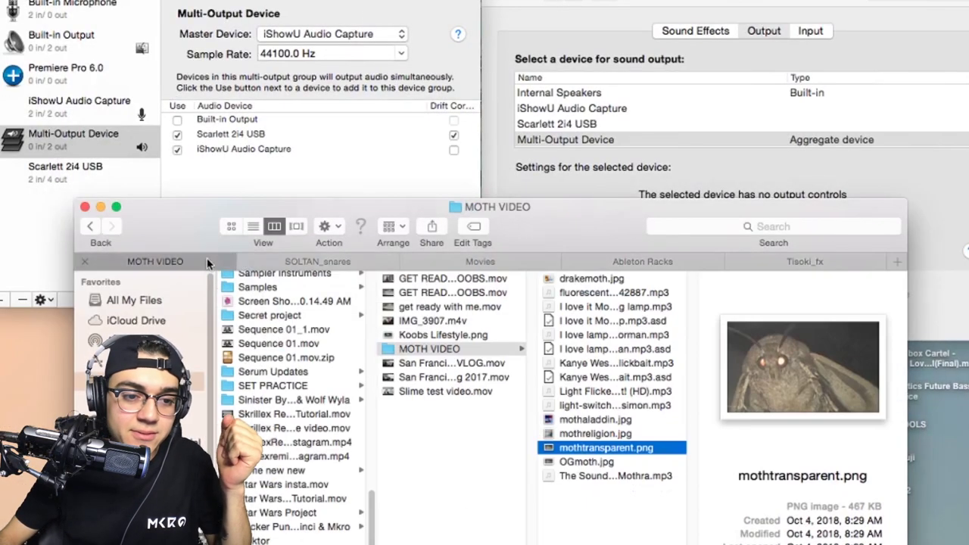
left_click(622, 281)
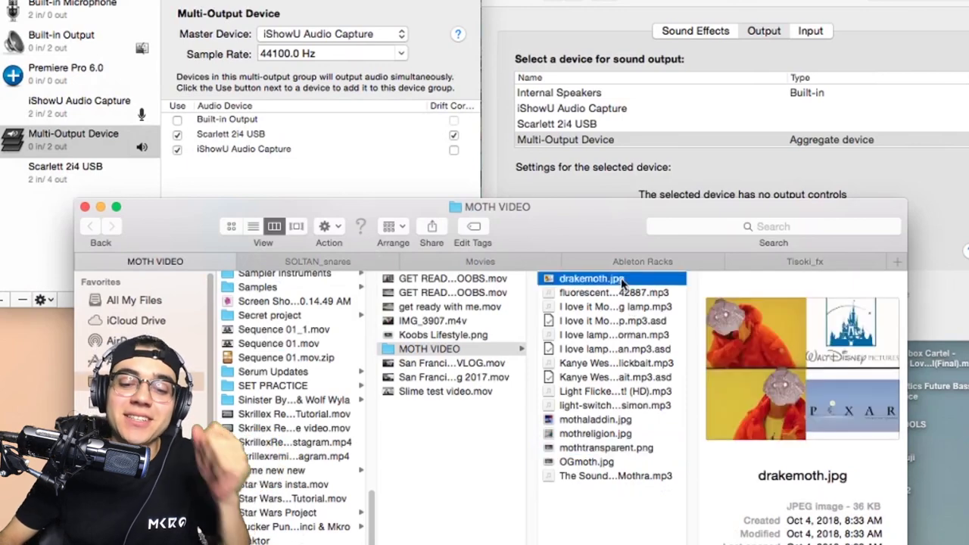
key("space")
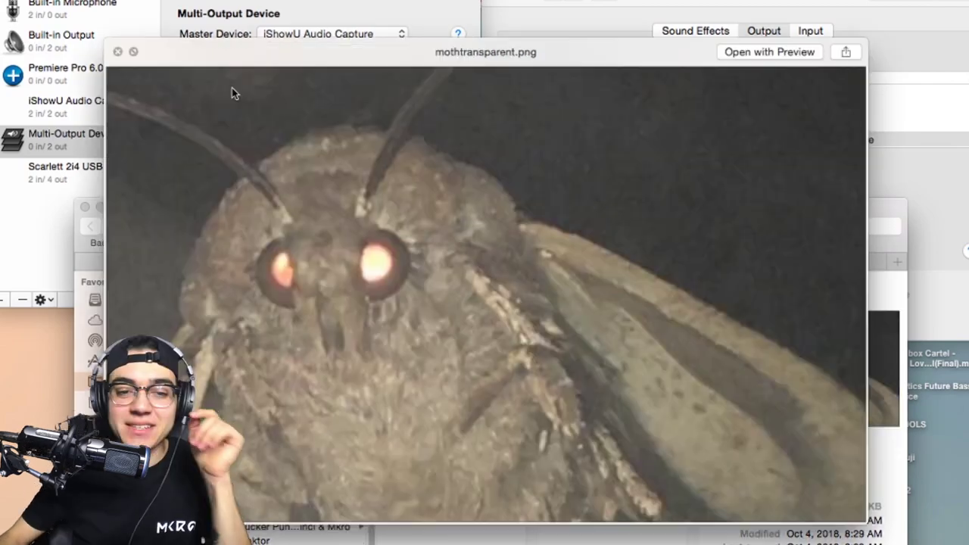
key("Down")
left_click_drag(259, 60, 199, 0)
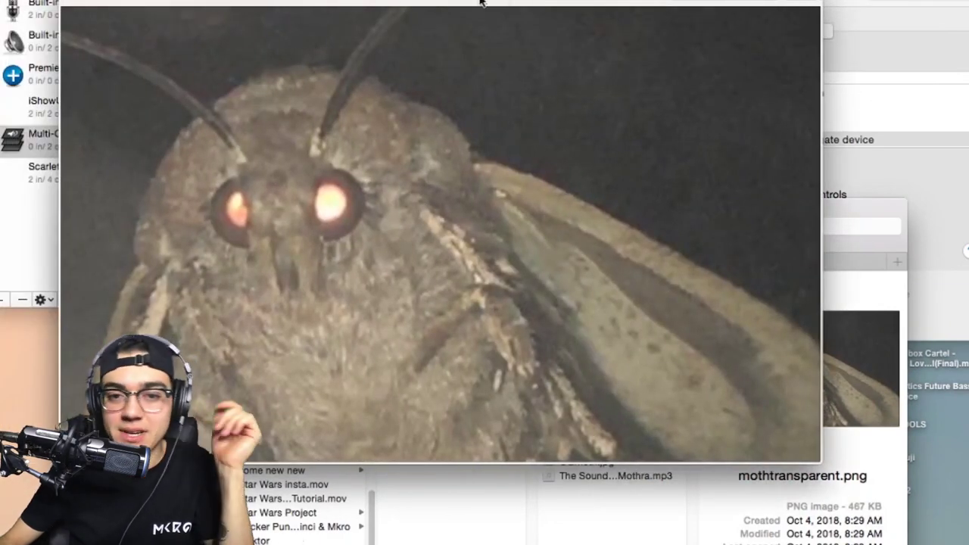
key("space")
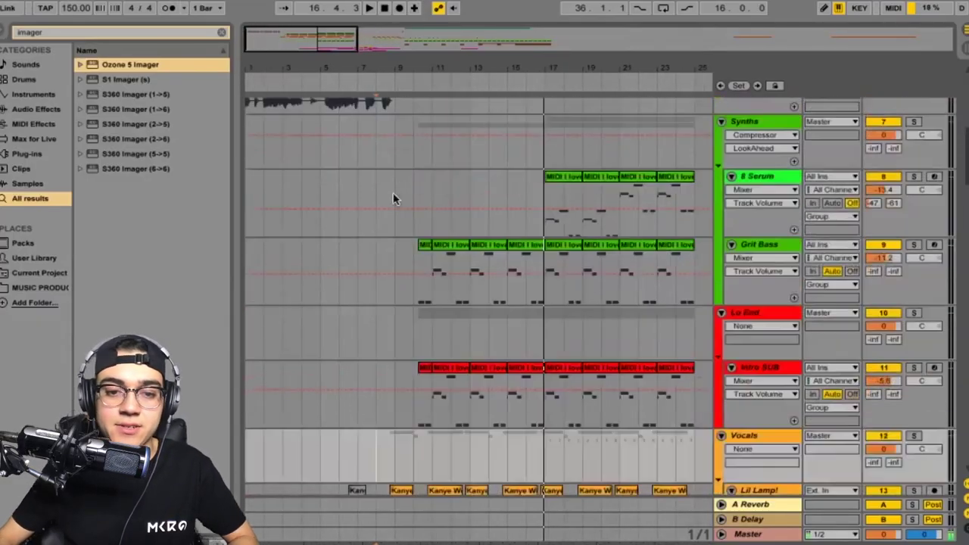
scroll(393, 198, "up", 3)
left_click(273, 137)
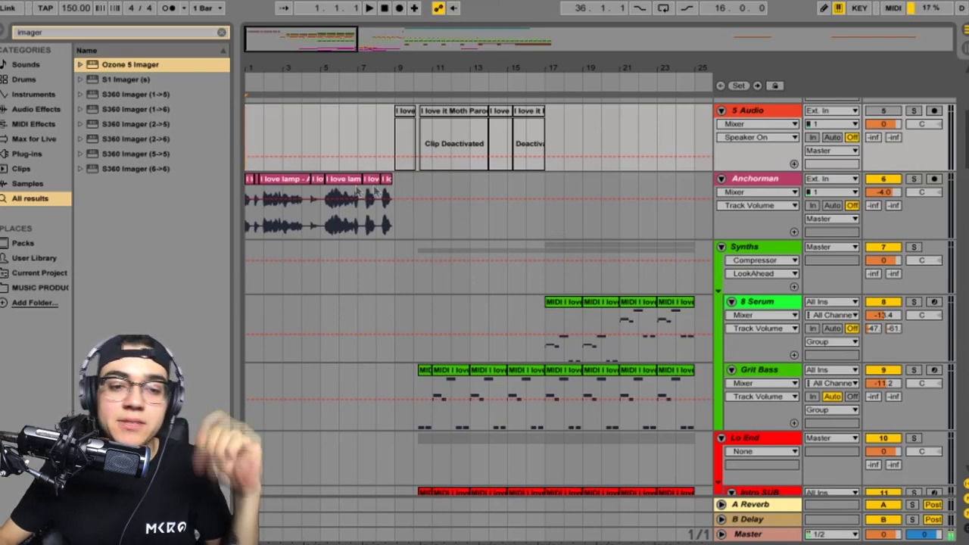
key("space")
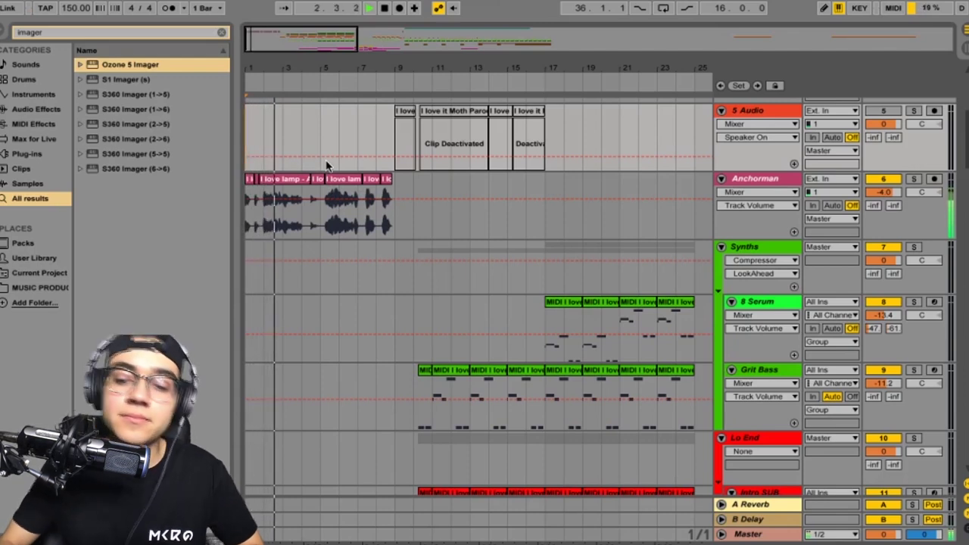
scroll(325, 165, "up", 3)
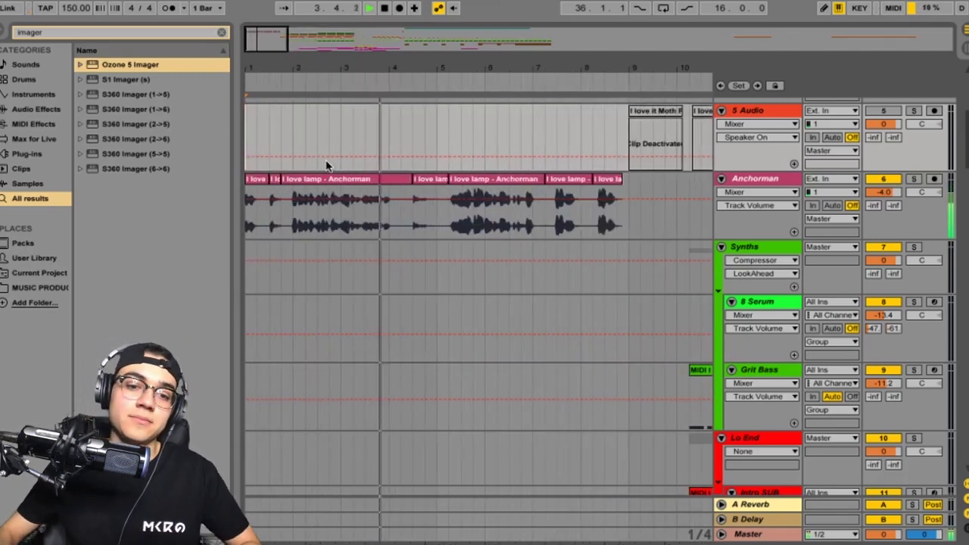
scroll(534, 222, "right", 5)
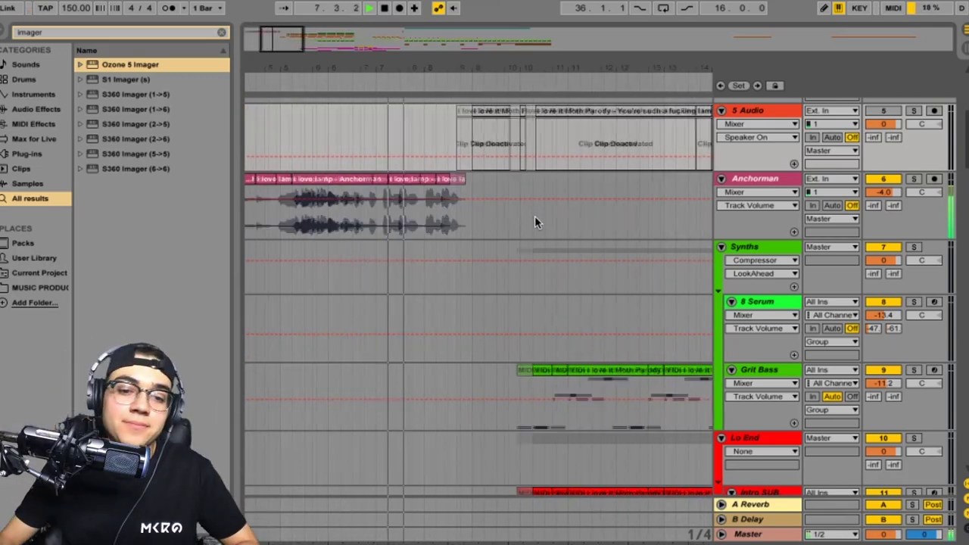
scroll(535, 216, "down", 2)
scroll(535, 216, "right", 3)
scroll(535, 216, "right", 2)
scroll(455, 224, "down", 10)
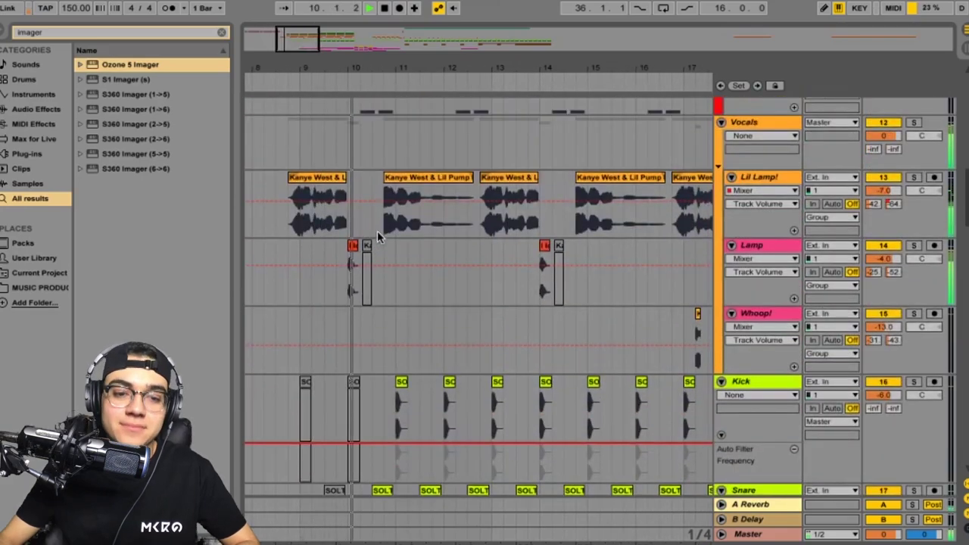
scroll(377, 235, "right", 3)
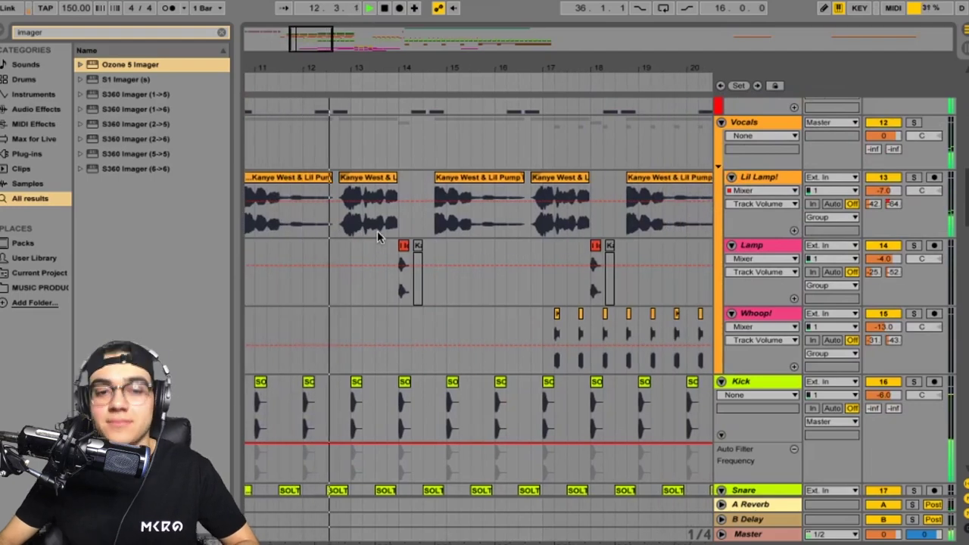
scroll(377, 235, "right", 1)
scroll(377, 235, "down", 6)
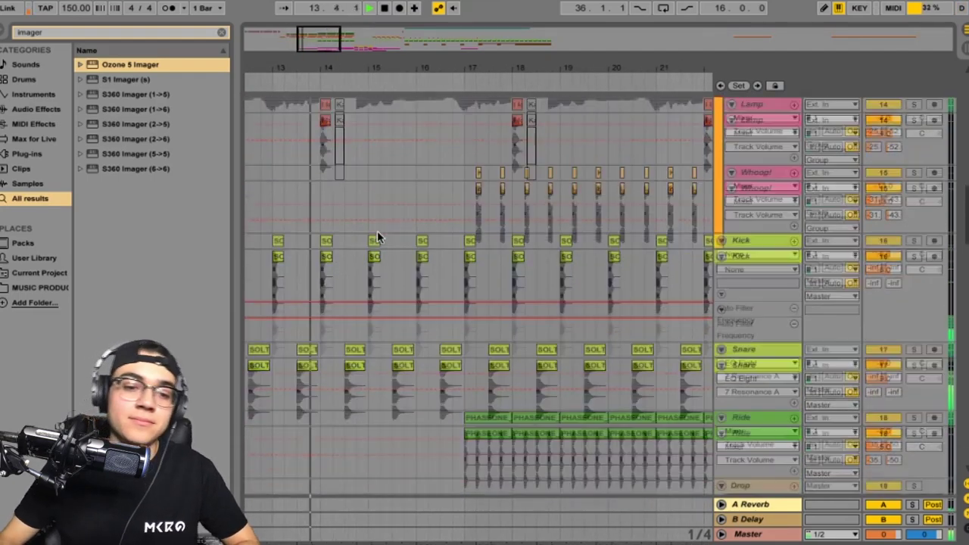
scroll(377, 231, "up", 6)
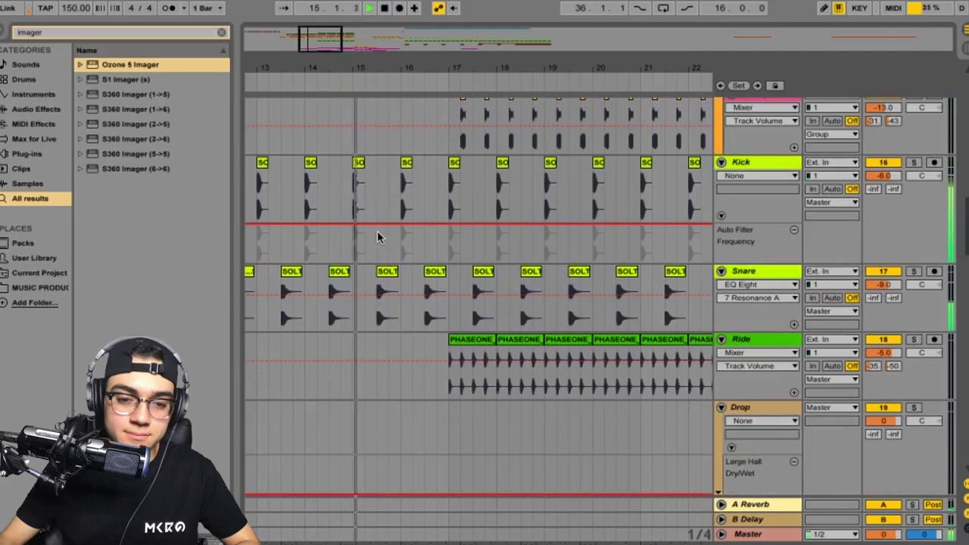
scroll(377, 231, "right", 2)
scroll(378, 232, "up", 6)
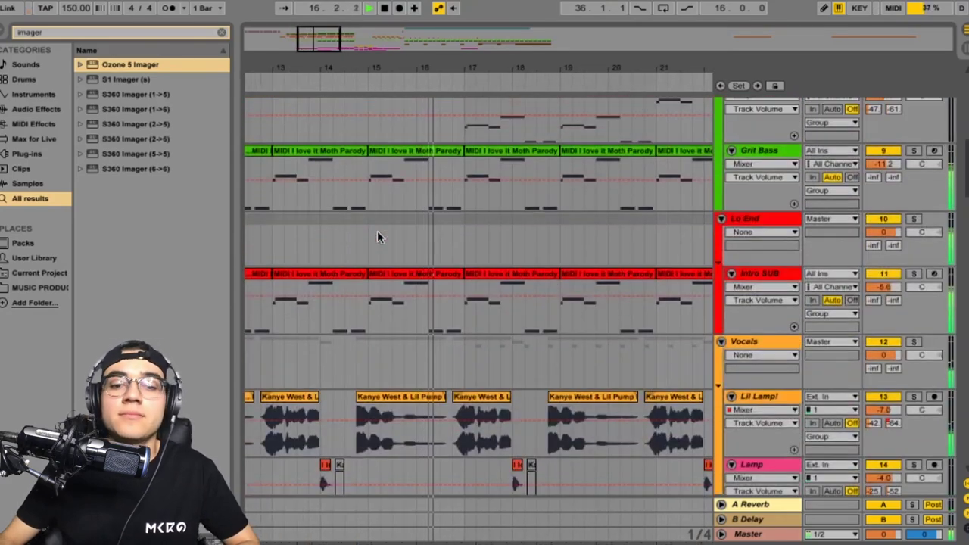
scroll(377, 231, "up", 3)
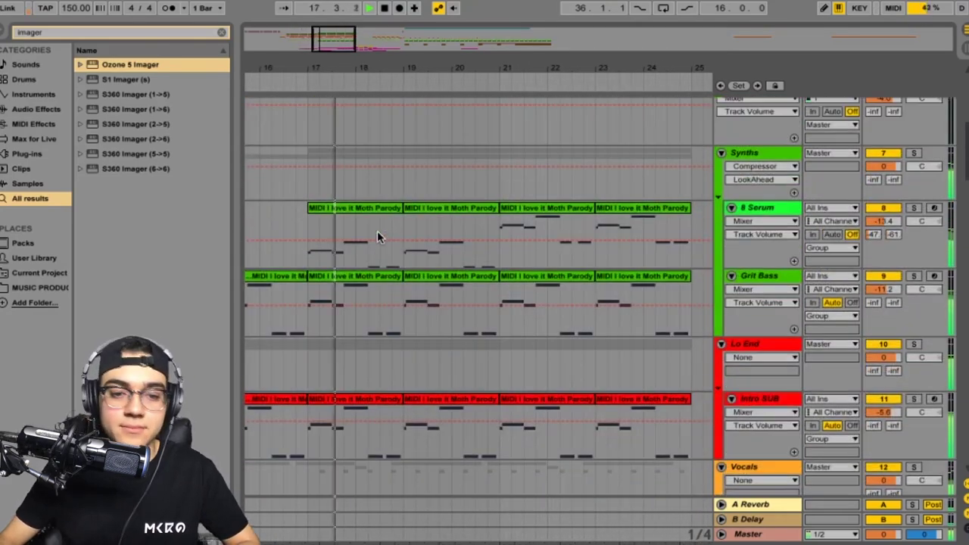
scroll(377, 231, "right", 2)
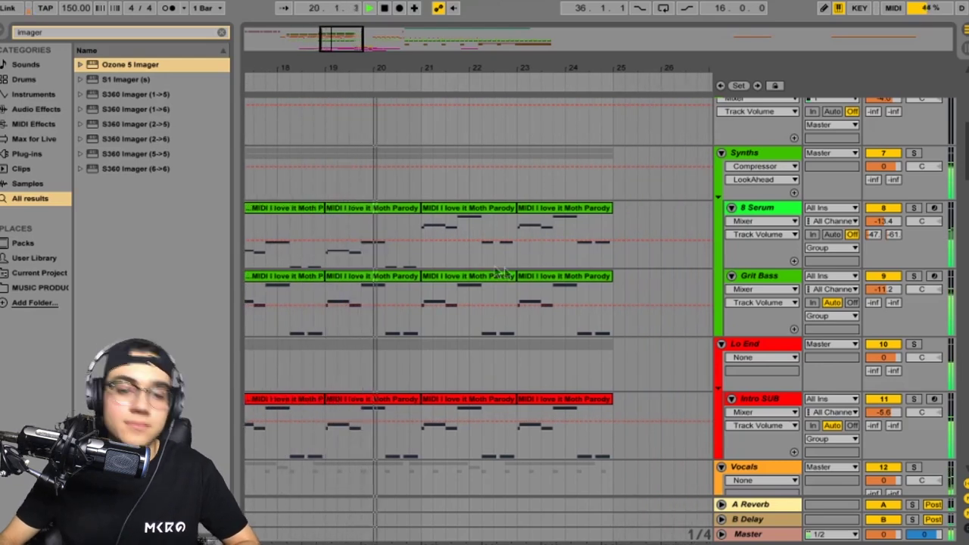
left_click(774, 216)
key("Down")
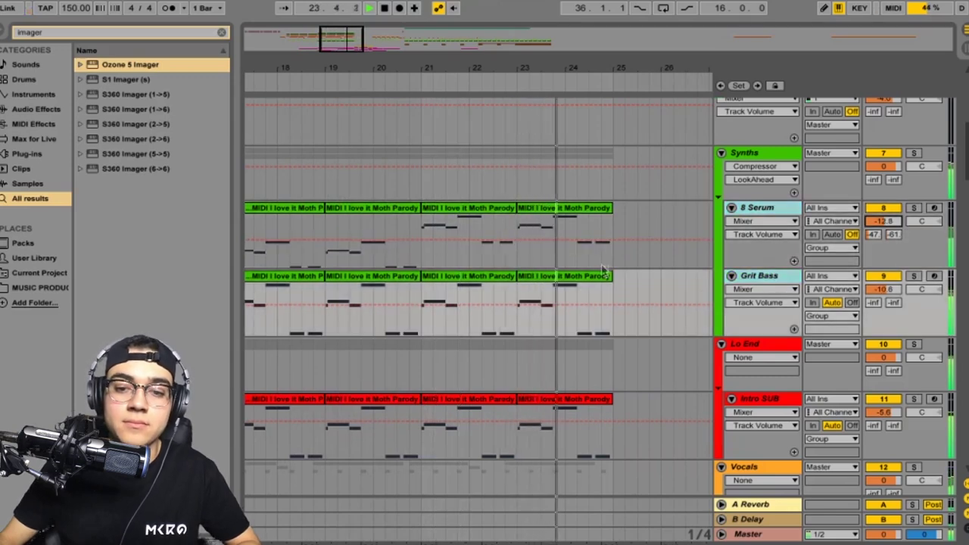
scroll(616, 223, "down", 3)
scroll(474, 257, "down", 5)
scroll(474, 257, "down", 10)
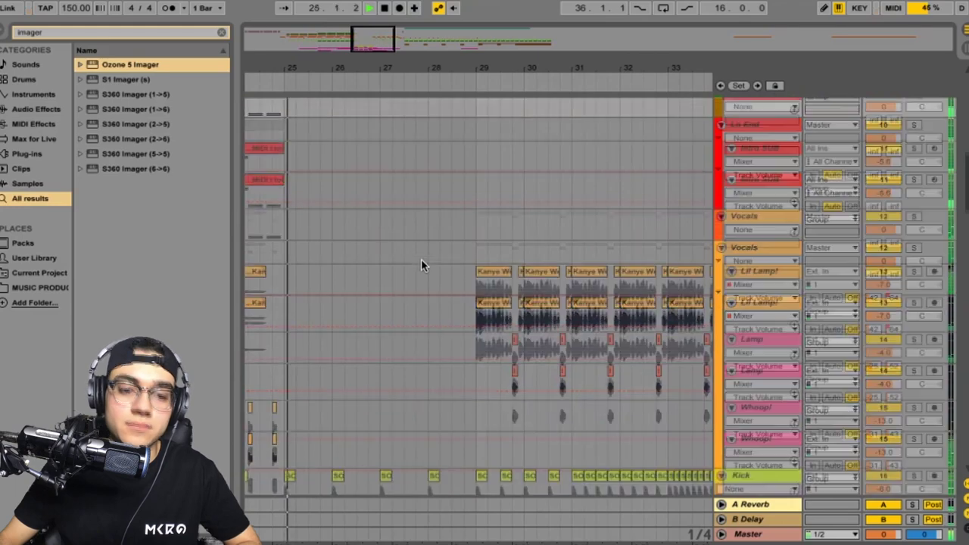
scroll(418, 282, "up", 5)
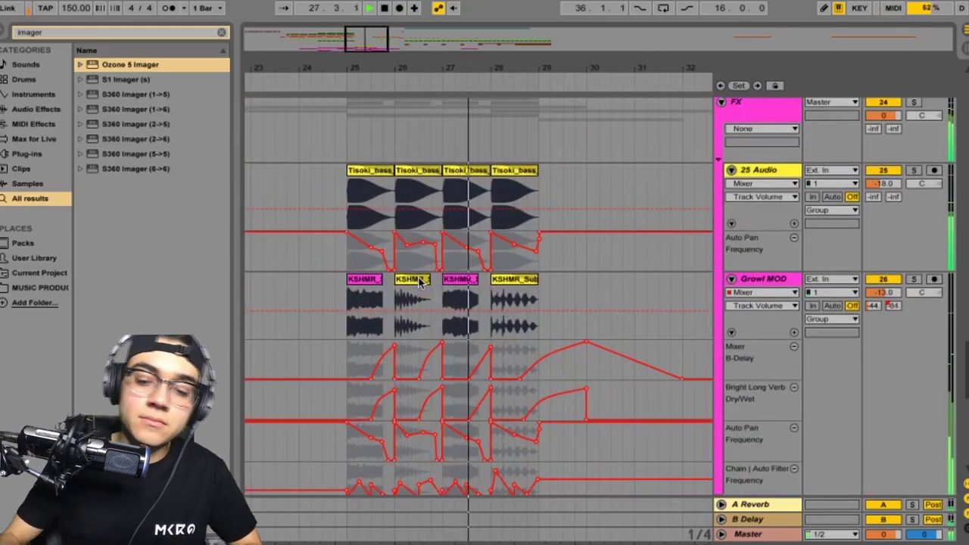
scroll(421, 282, "up", 2)
scroll(420, 282, "down", 2)
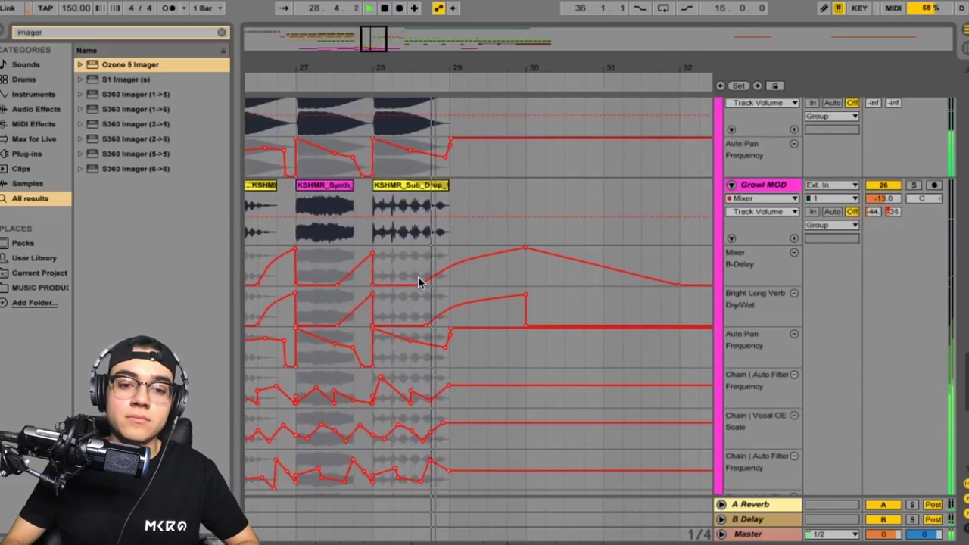
scroll(421, 282, "down", 10)
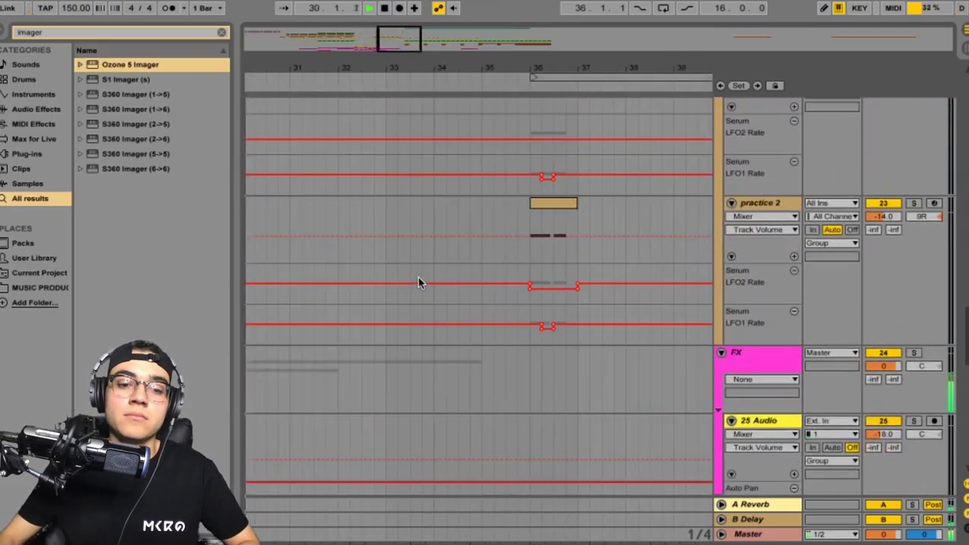
scroll(426, 284, "up", 10)
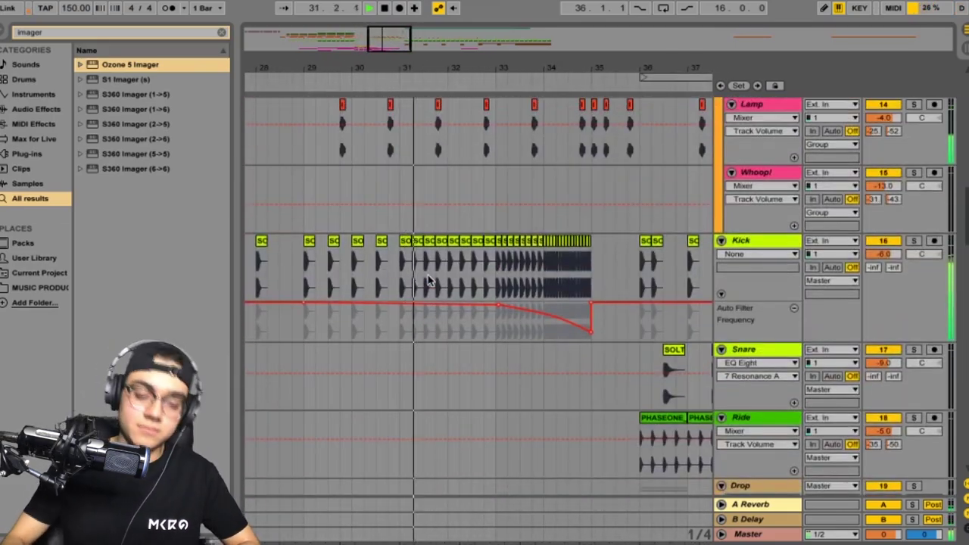
scroll(428, 280, "up", 5)
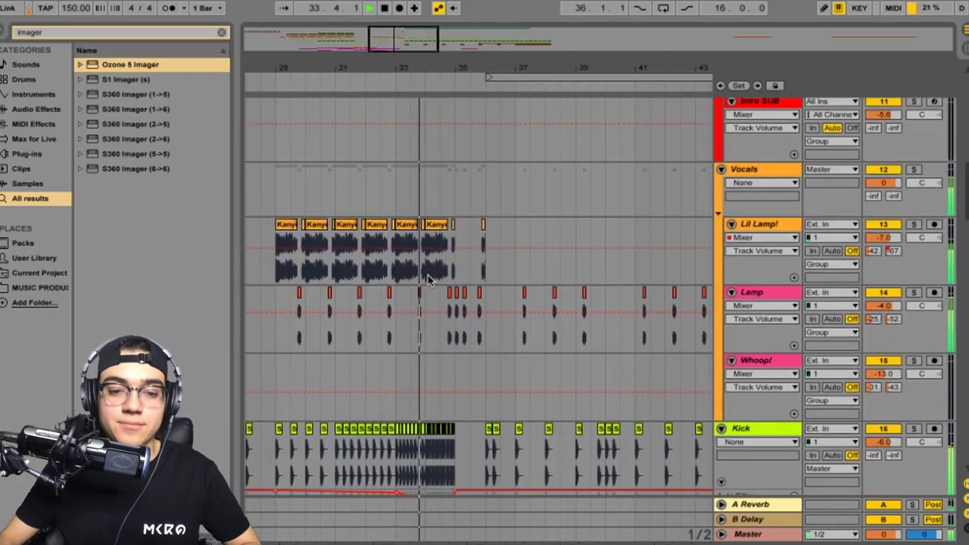
scroll(428, 280, "down", 2)
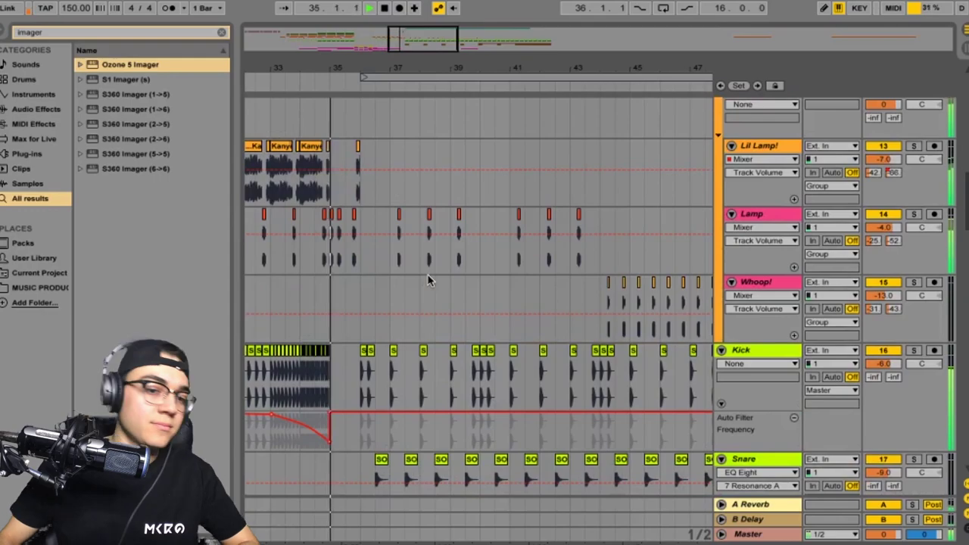
scroll(428, 280, "down", 10)
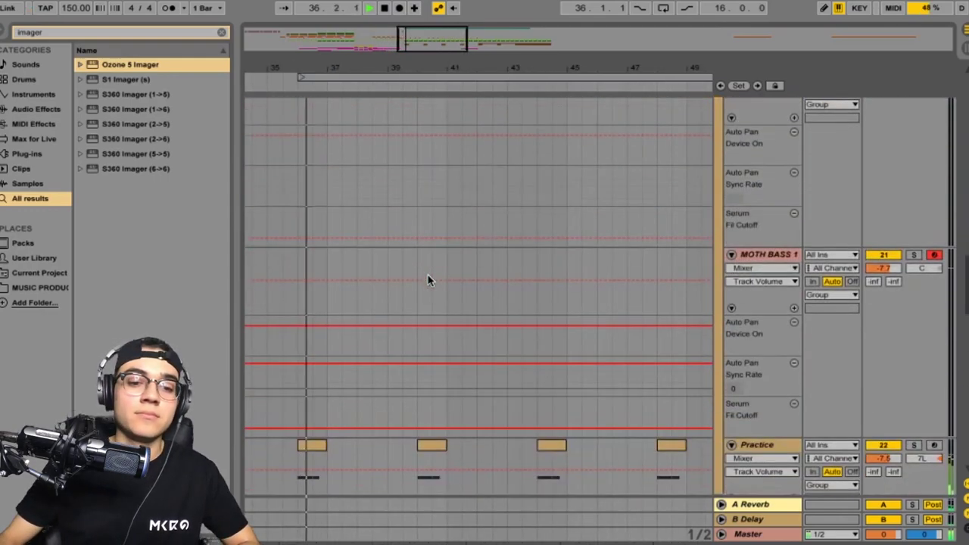
scroll(428, 280, "down", 4)
scroll(428, 280, "up", 8)
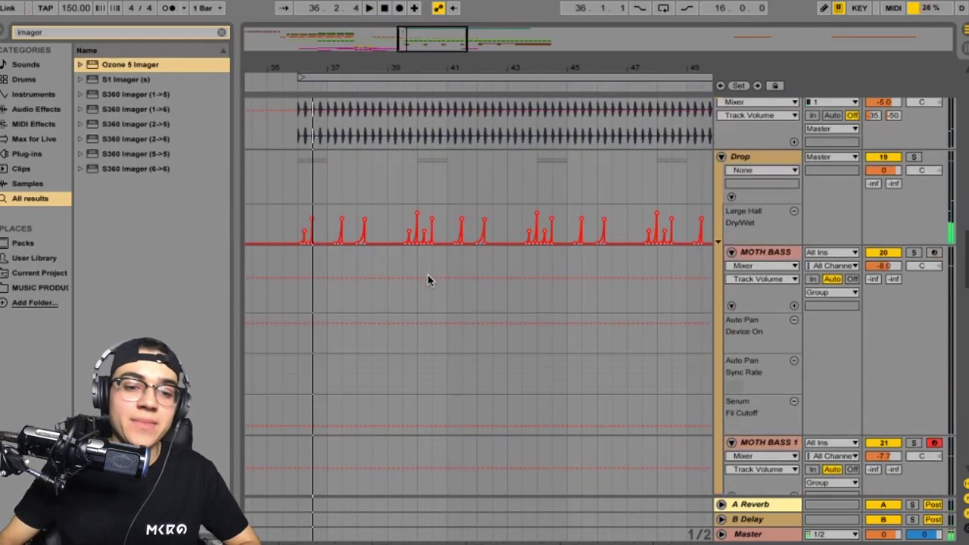
scroll(318, 145, "up", 3)
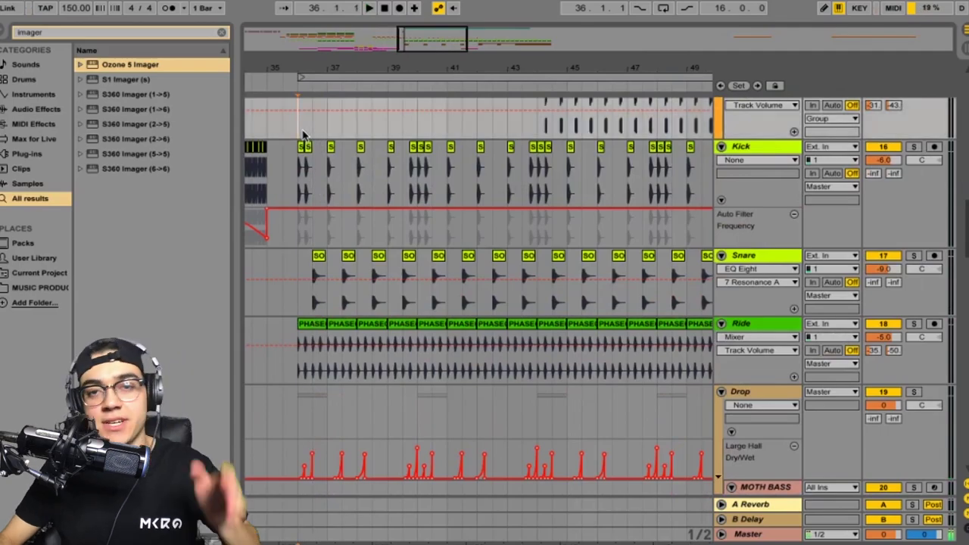
scroll(303, 135, "up", 2)
scroll(302, 135, "left", 10)
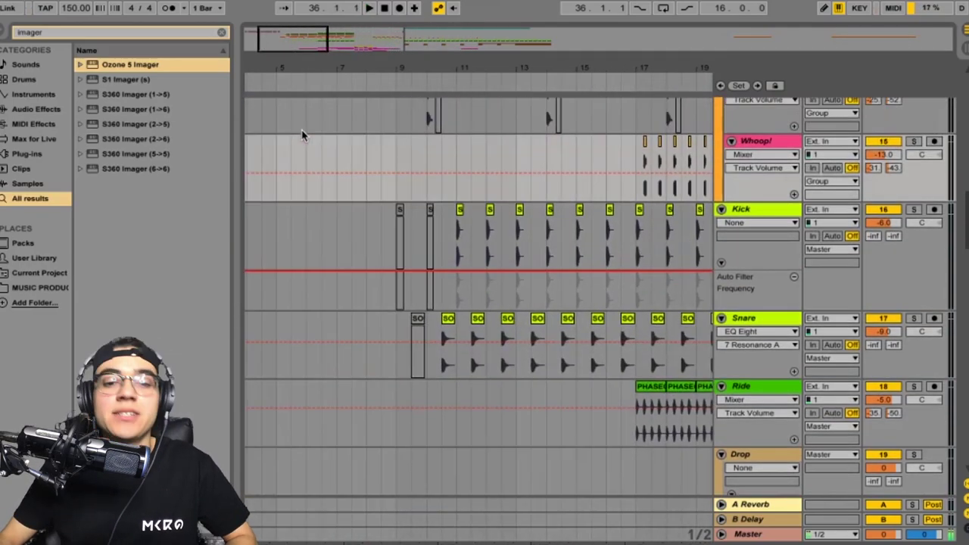
scroll(311, 151, "up", 3)
scroll(318, 166, "up", 2)
scroll(318, 166, "left", 3)
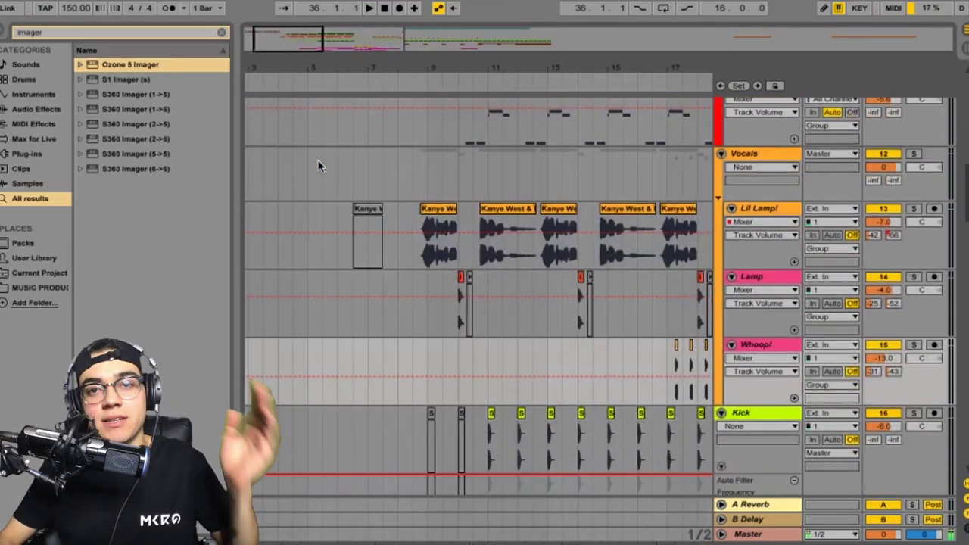
left_click(462, 250)
Raise the Lamp track's OTT Time to 1000 % while playing back from the marker
key("plus")
key("plus")
key("plus")
key("plus")
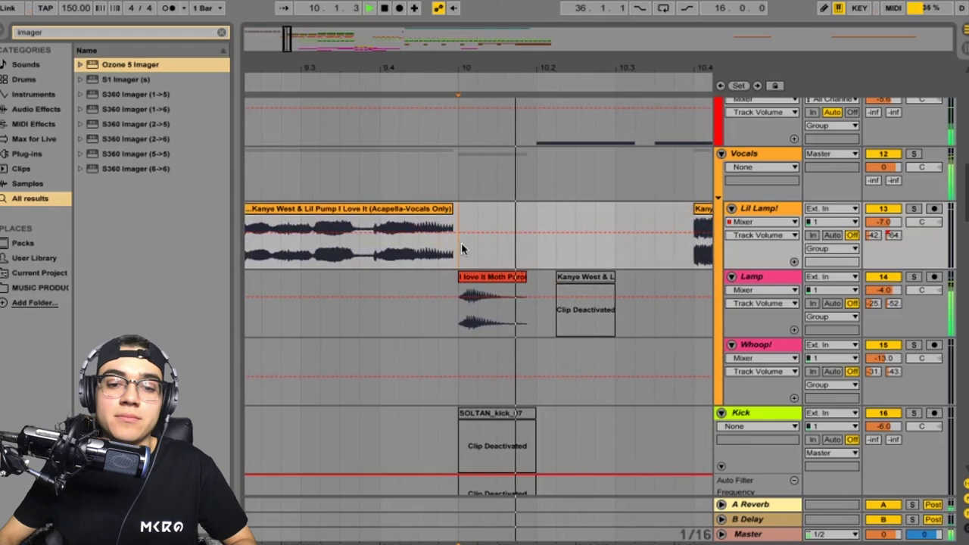
double_click(772, 277)
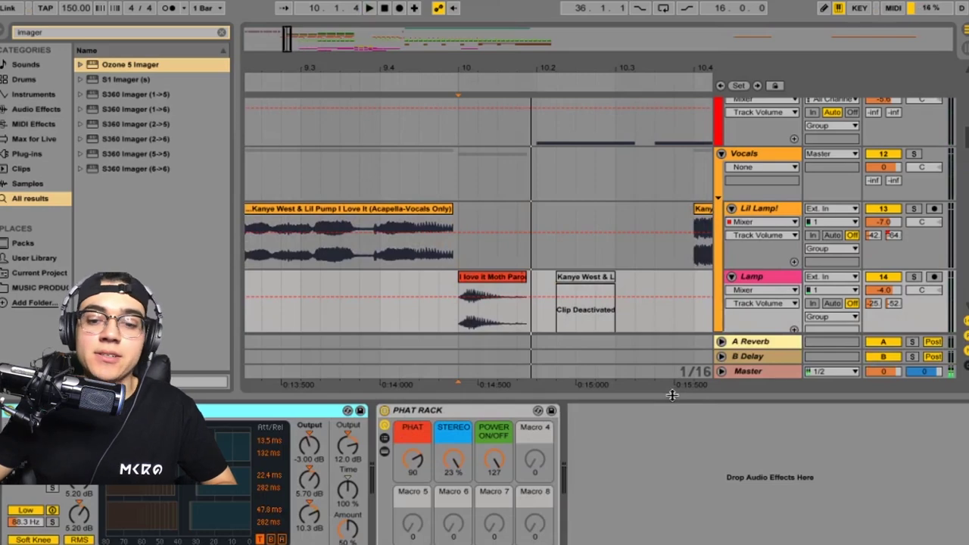
left_click_drag(673, 395, 666, 531)
left_click(460, 250)
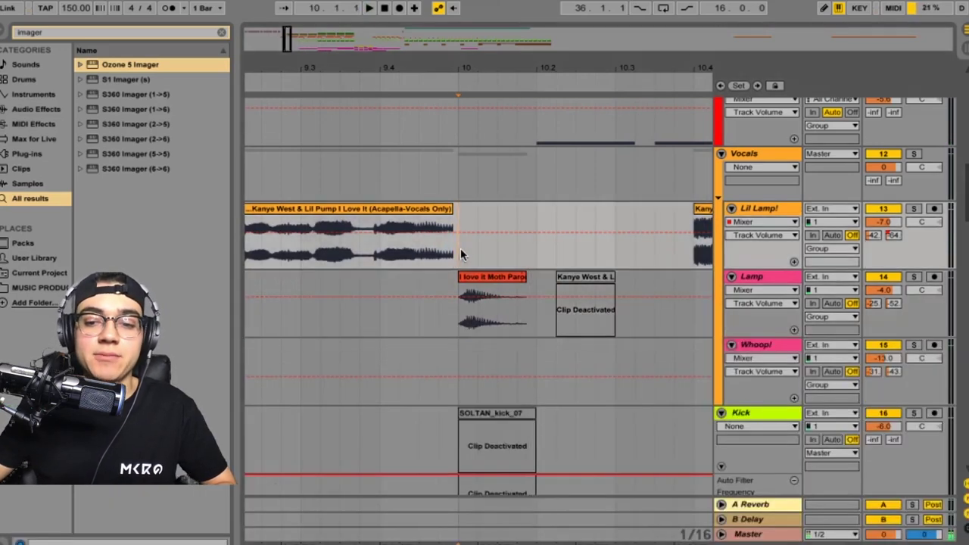
key("space")
double_click(765, 279)
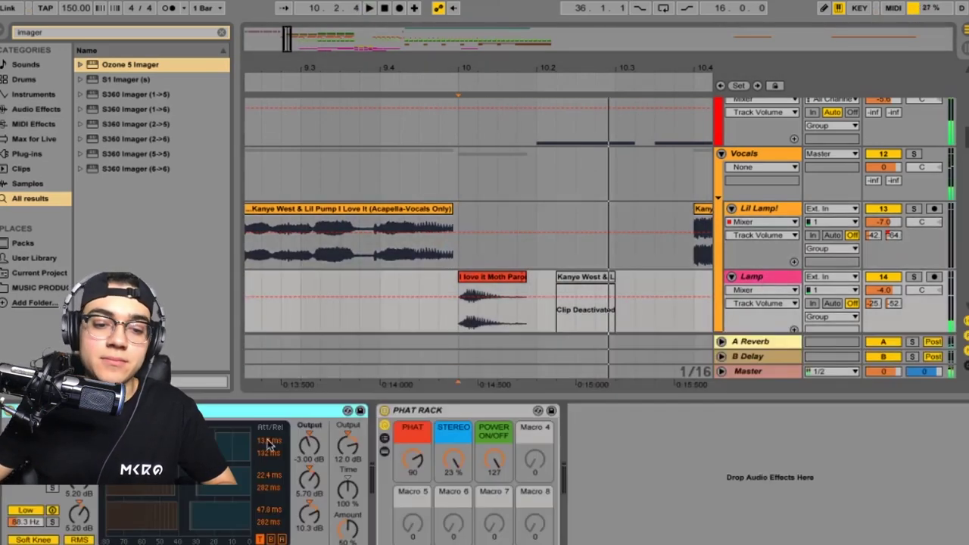
left_click_drag(348, 493, 349, 462)
key("space")
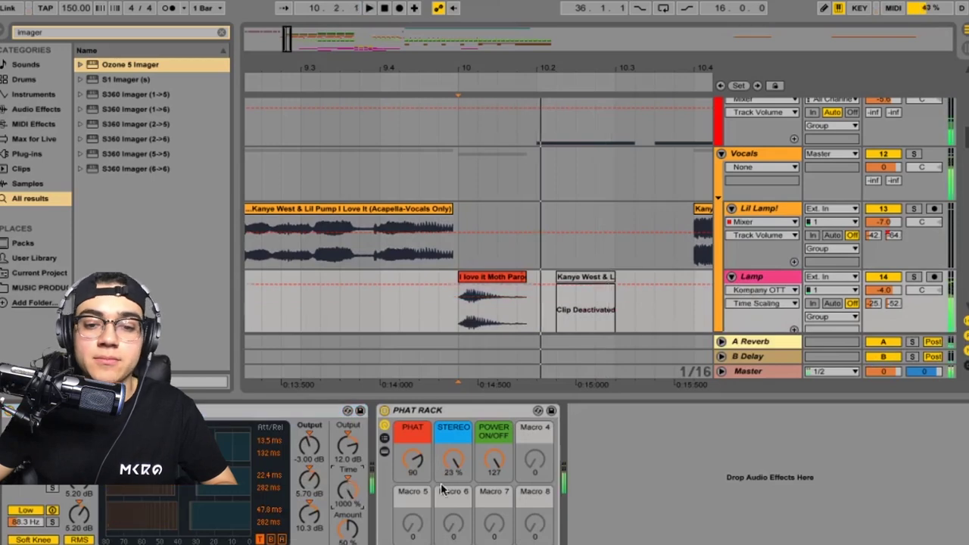
key("ctrl+alt+l")
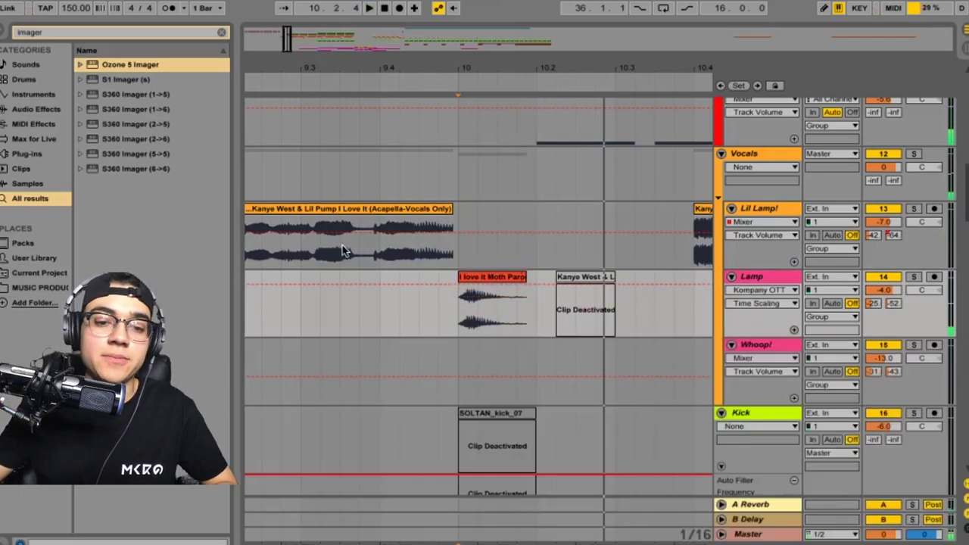
Open the Lil Lamp! vocal clip's waveform, then close clip view again
scroll(344, 262, "left", 3)
scroll(348, 269, "up", 1)
left_click(308, 285)
double_click(435, 239)
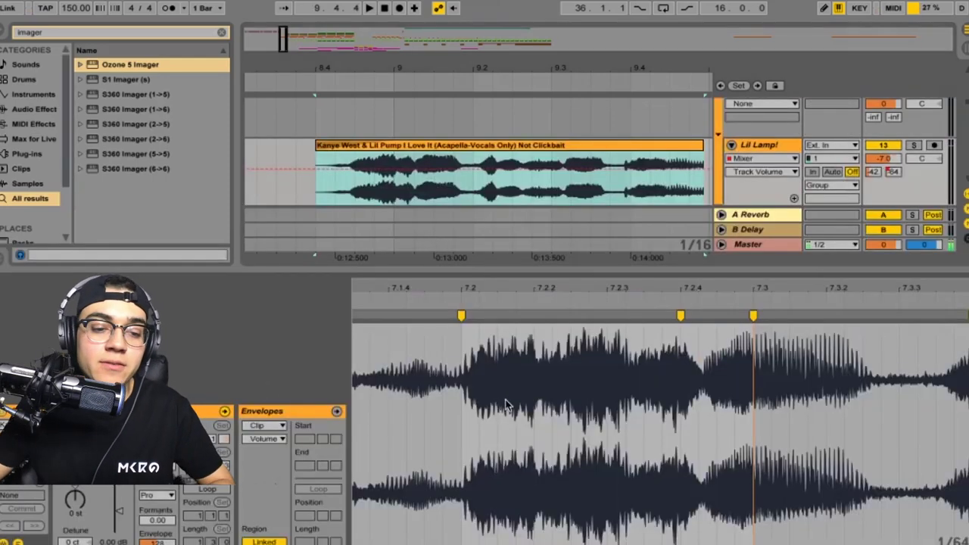
scroll(673, 397, "down", 10)
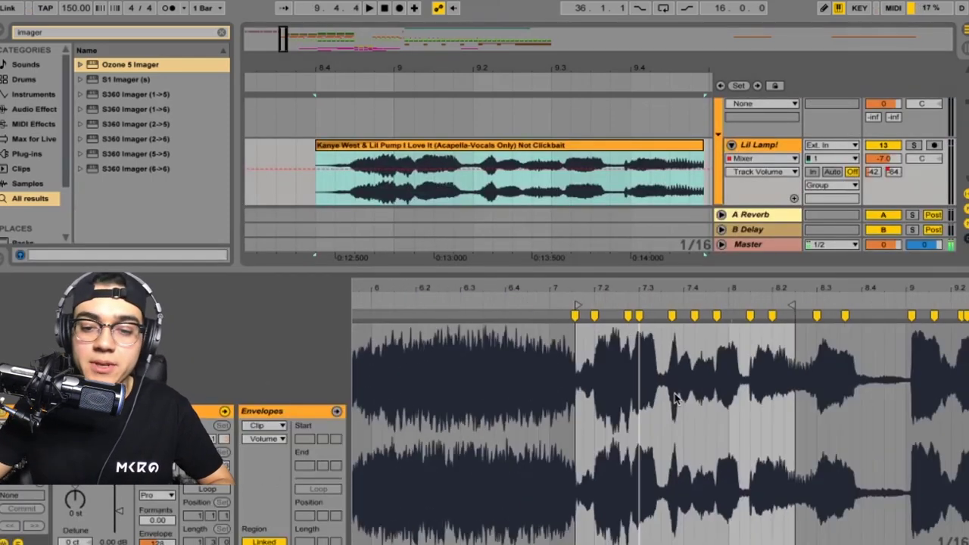
scroll(676, 399, "right", 3)
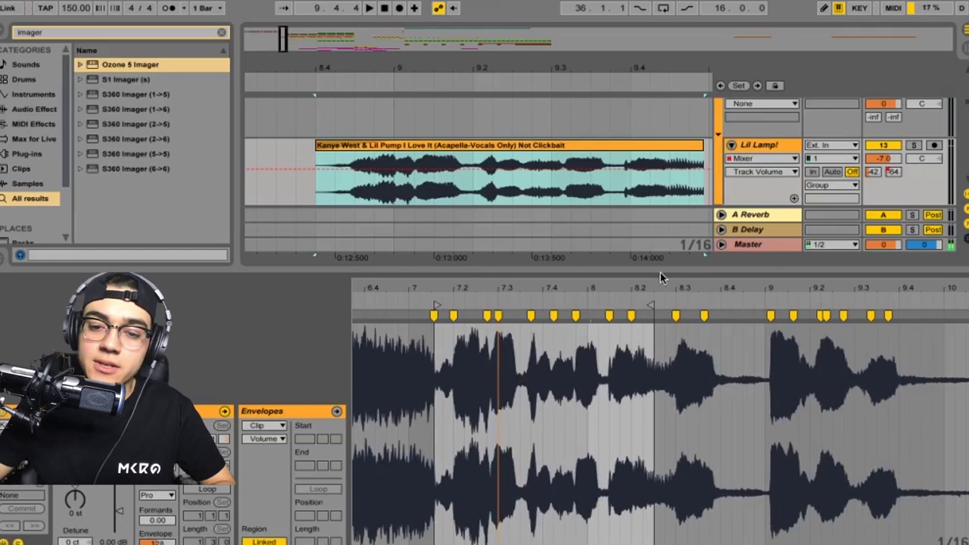
left_click_drag(662, 270, 662, 530)
scroll(478, 200, "right", 5)
scroll(478, 200, "up", 8)
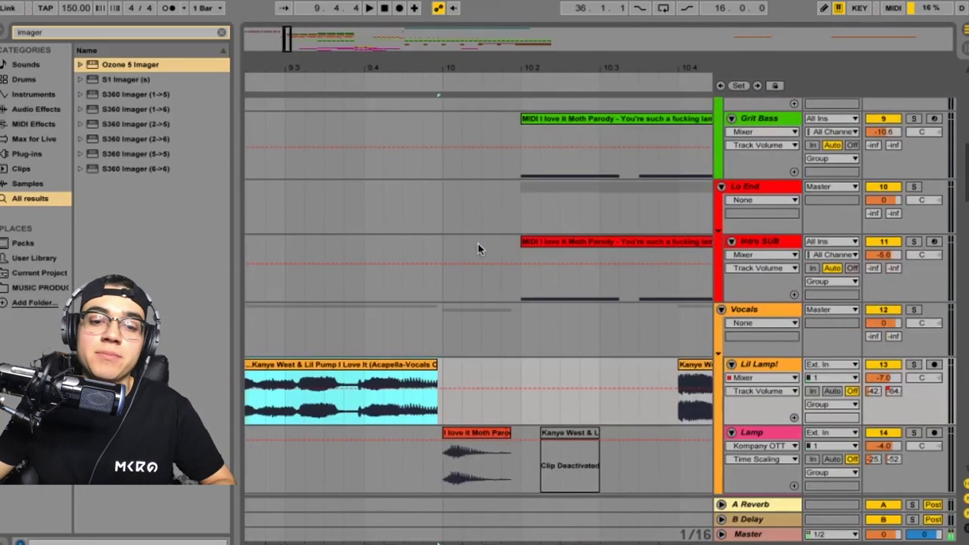
Scroll the arrangement down past Intro SUB to the Growl MOD track
left_click(468, 252)
scroll(467, 244, "down", 10)
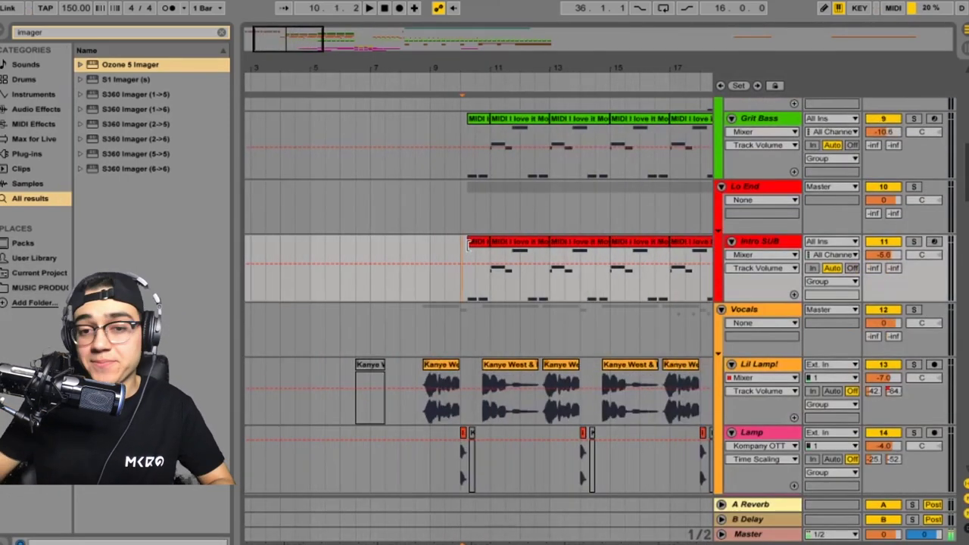
scroll(467, 243, "down", 10)
scroll(467, 244, "right", 10)
scroll(468, 244, "up", 3)
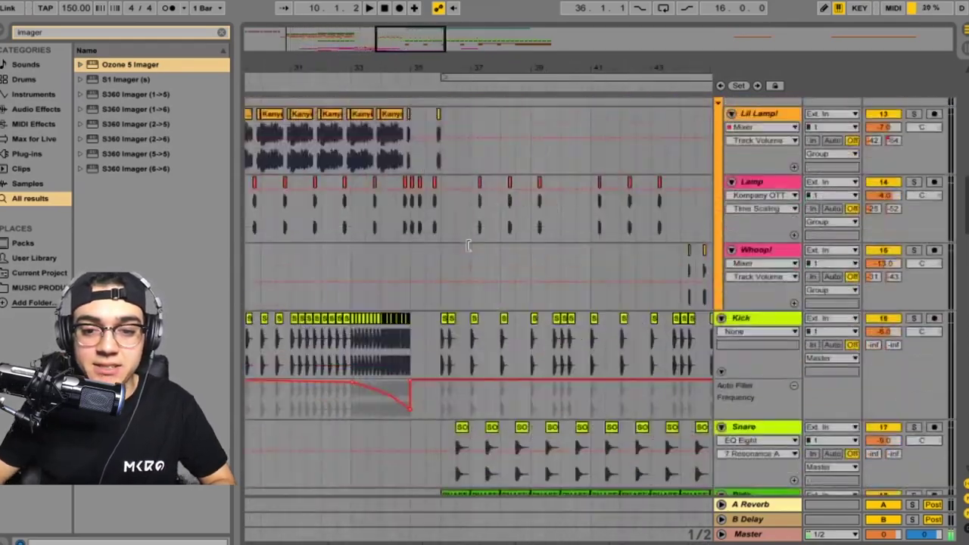
scroll(443, 194, "up", 5)
scroll(462, 181, "down", 15)
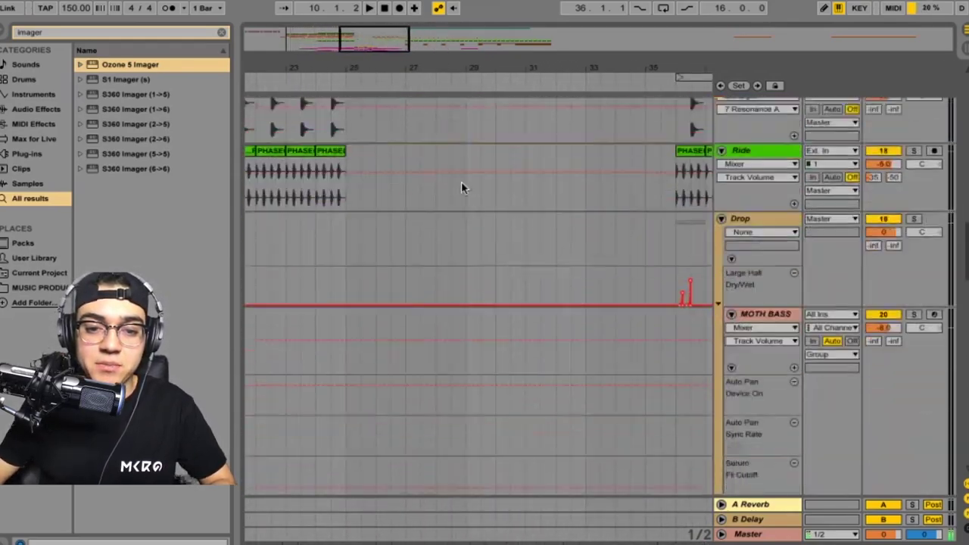
scroll(425, 194, "down", 5)
Set the start point at bar 25, then play the Growl MOD clips from there and stop
left_click(348, 191)
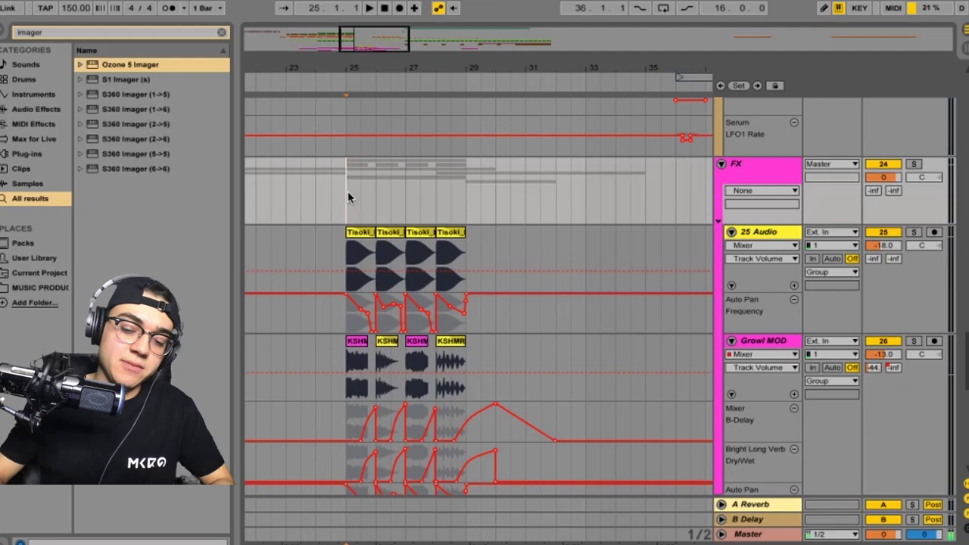
scroll(348, 191, "up", 5)
scroll(348, 190, "up", 3)
scroll(348, 191, "down", 5)
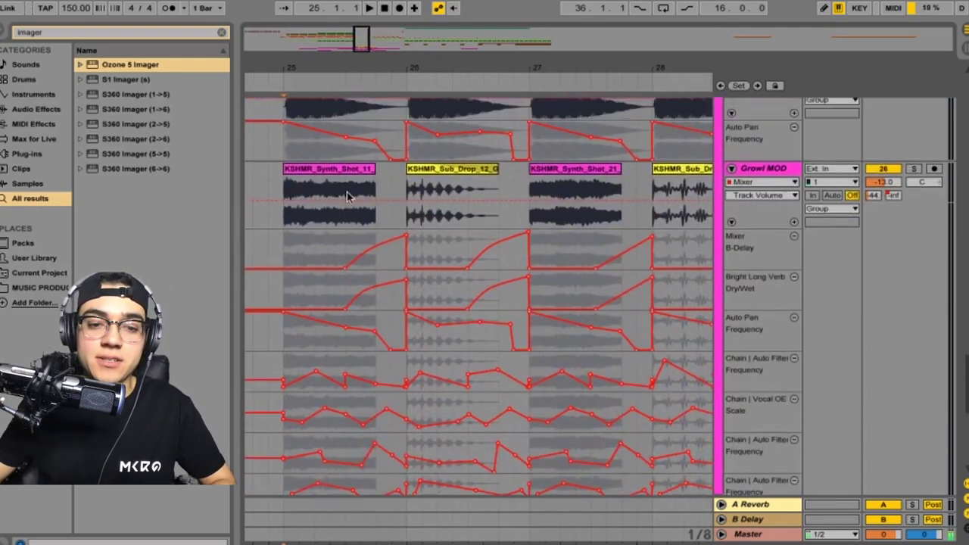
scroll(301, 283, "up", 2)
scroll(530, 319, "down", 8)
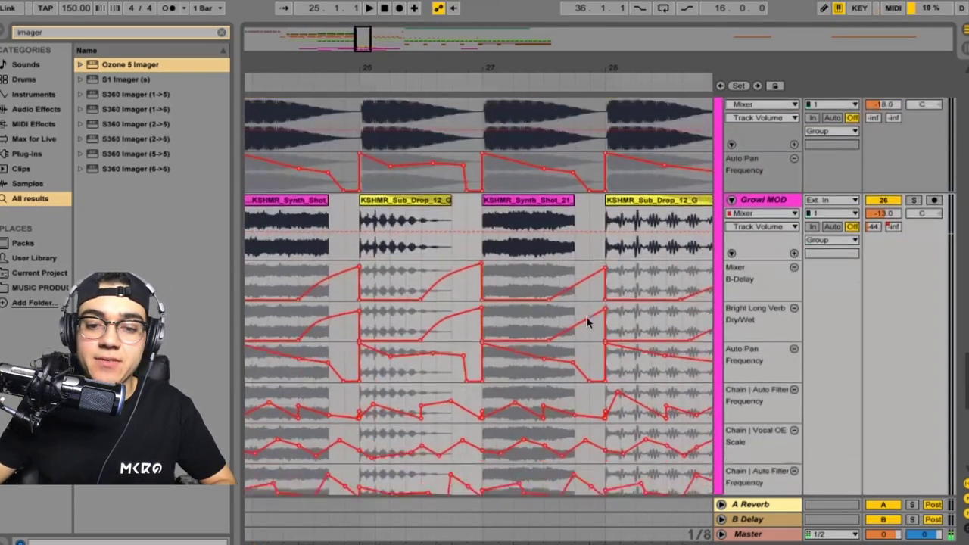
scroll(528, 322, "up", 5)
scroll(527, 322, "up", 2)
key("space")
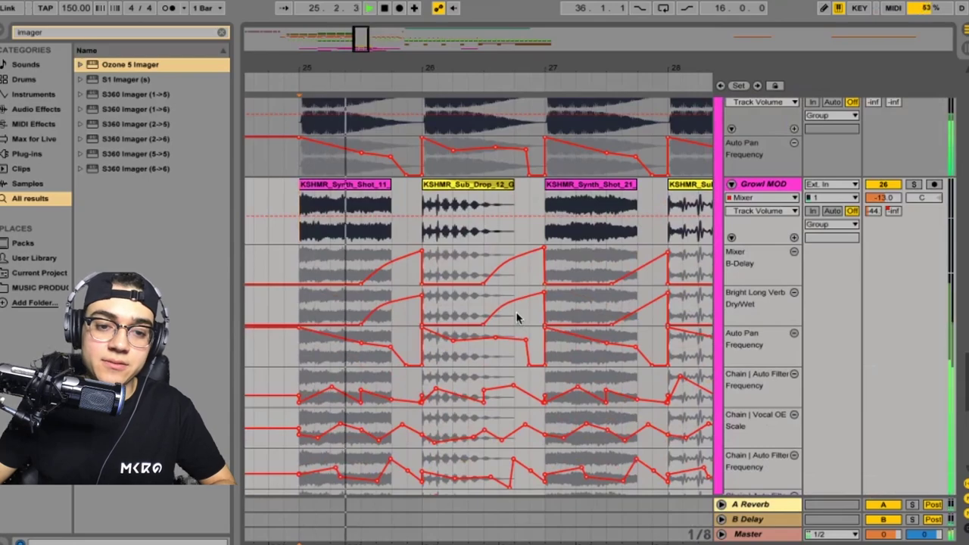
scroll(492, 211, "down", 3)
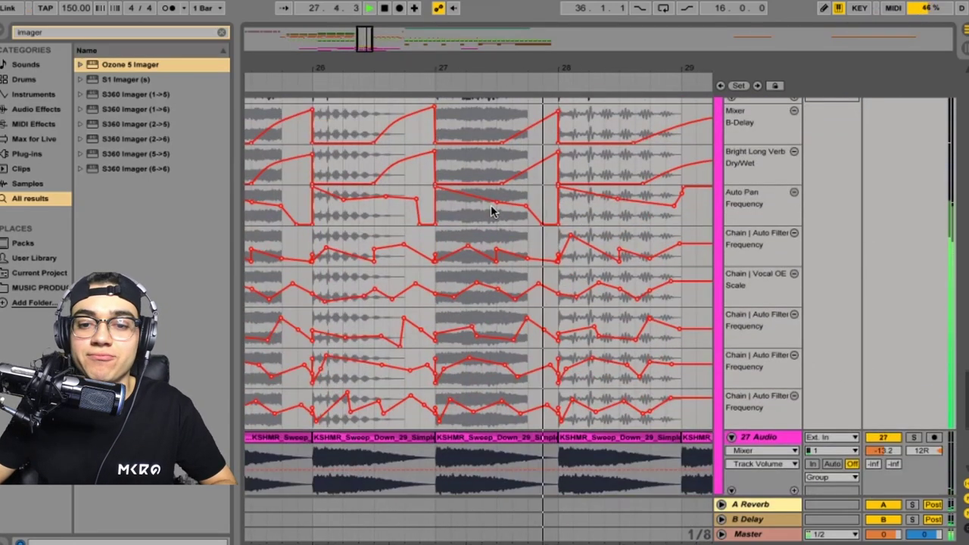
scroll(492, 211, "up", 3)
key("space")
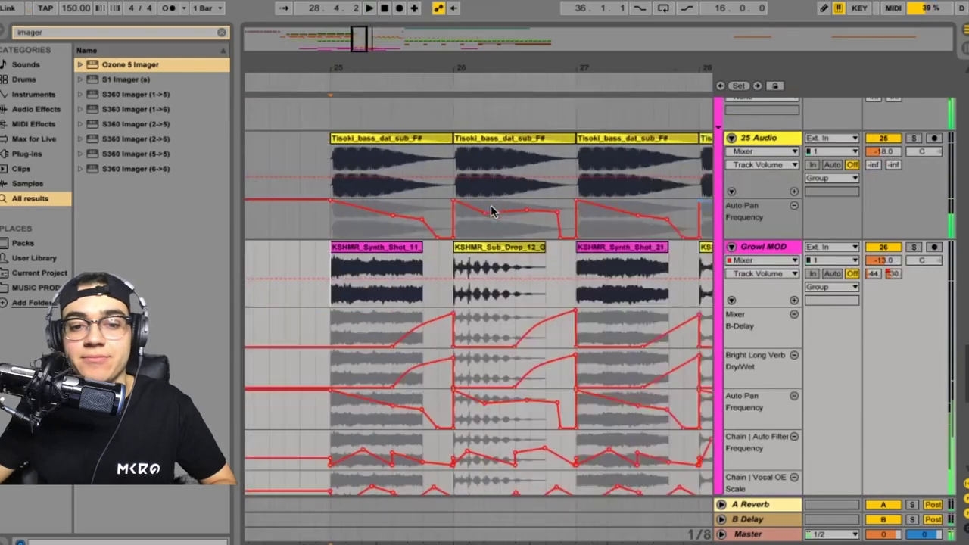
scroll(492, 211, "down", 3)
scroll(616, 245, "up", 3)
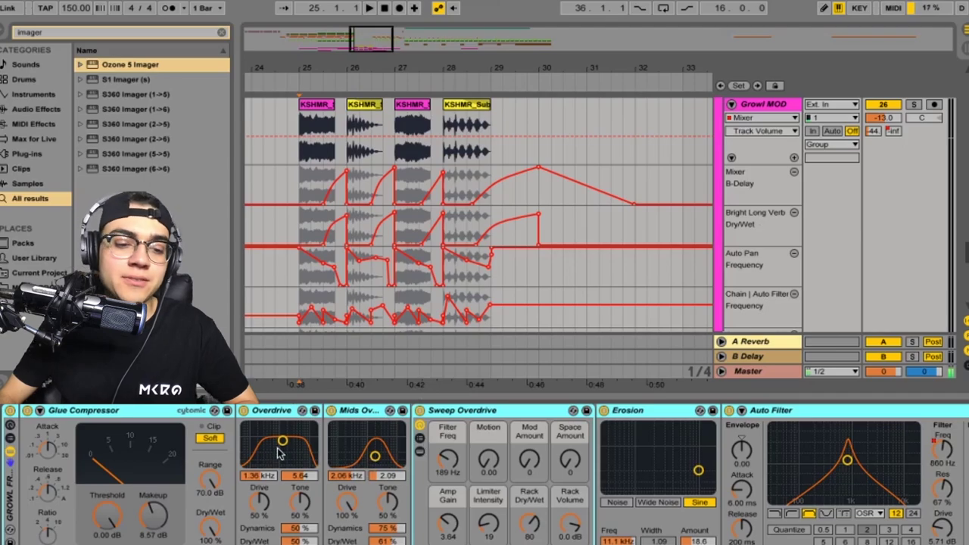
Look through Growl MOD's chain from Glue Compressor to Auto Filter, then hide the device view
scroll(280, 453, "right", 10)
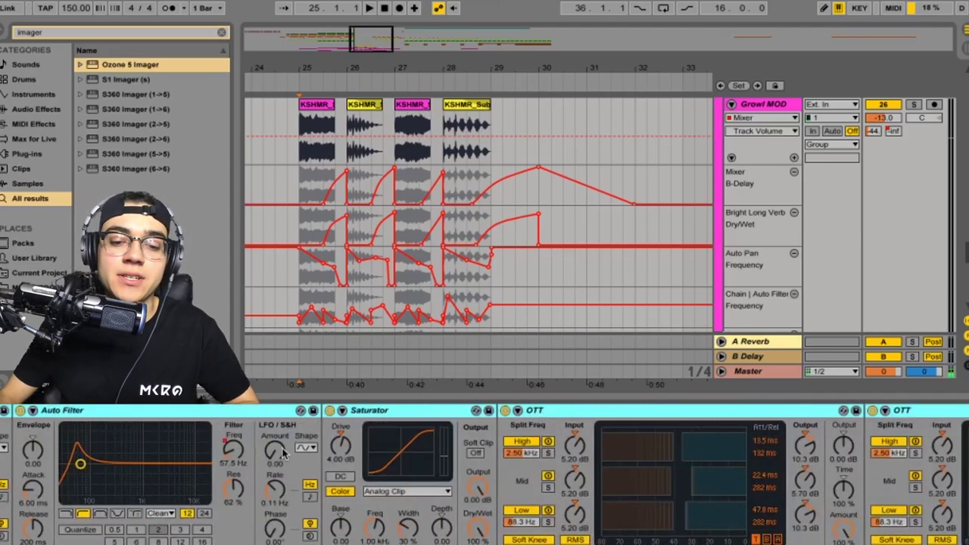
scroll(676, 486, "right", 10)
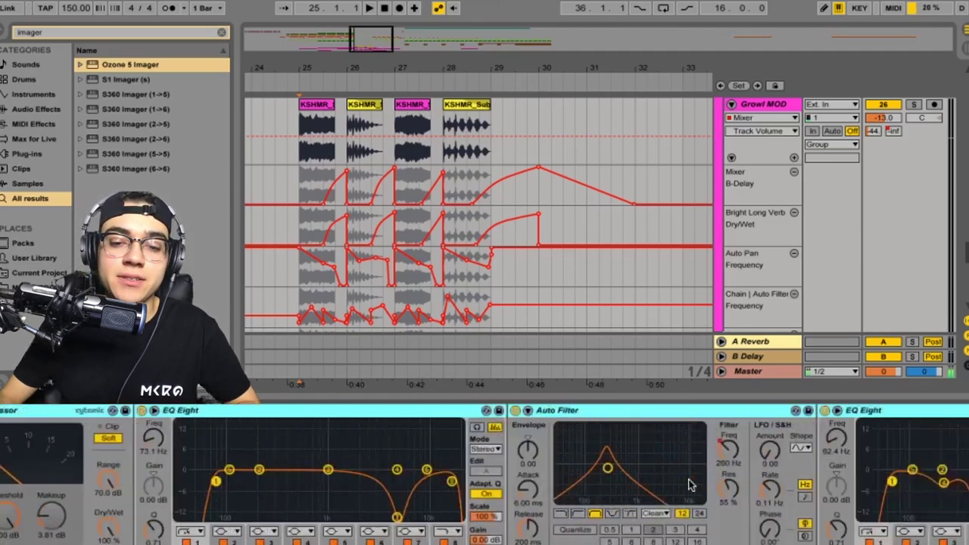
scroll(690, 485, "right", 10)
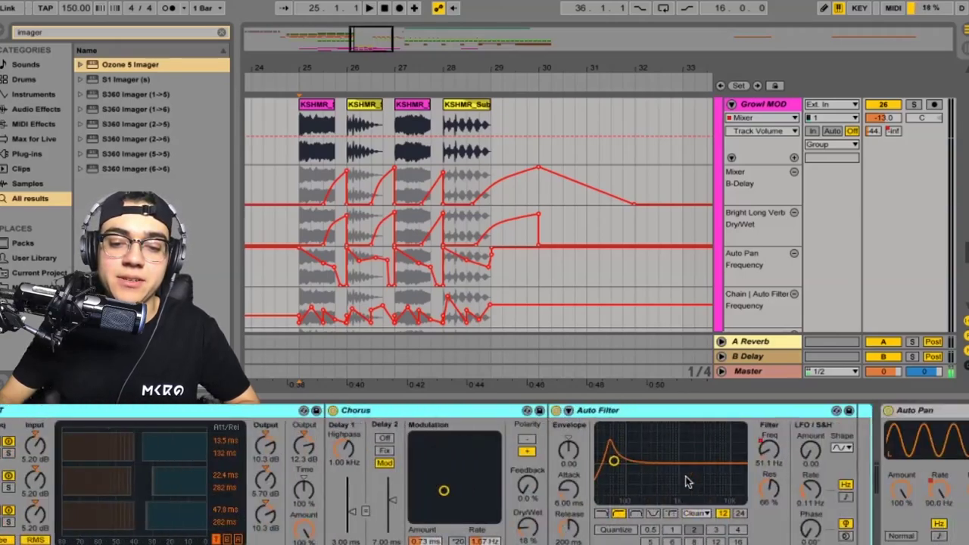
scroll(688, 483, "right", 5)
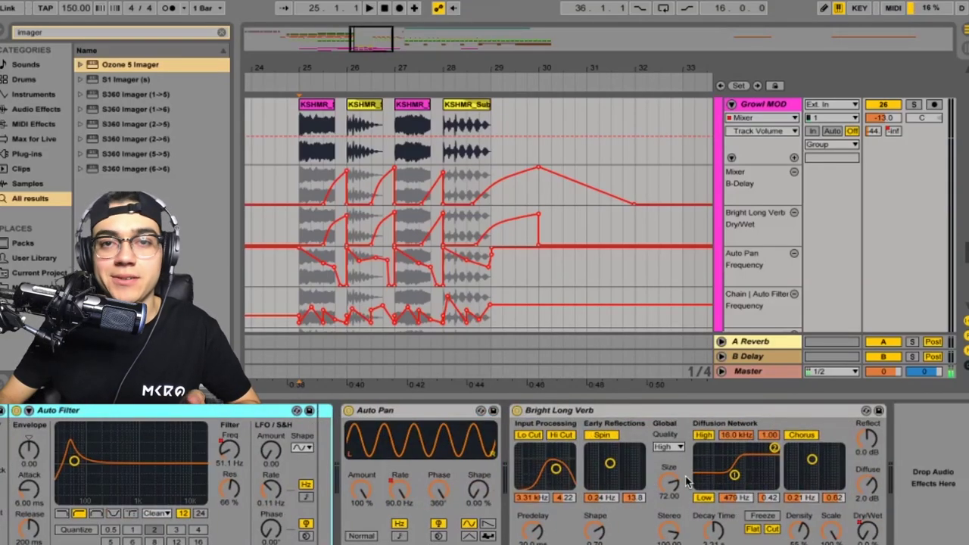
scroll(687, 480, "left", 10)
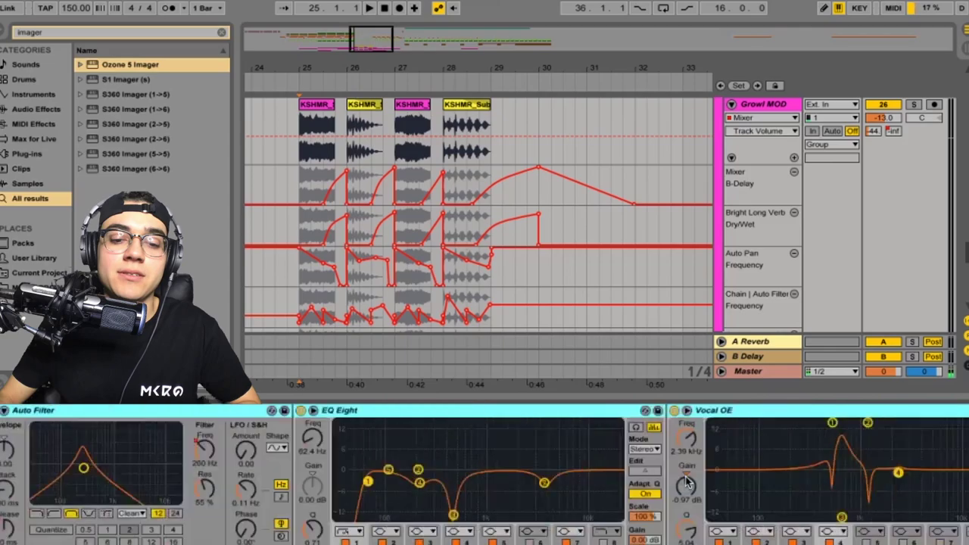
scroll(666, 477, "left", 15)
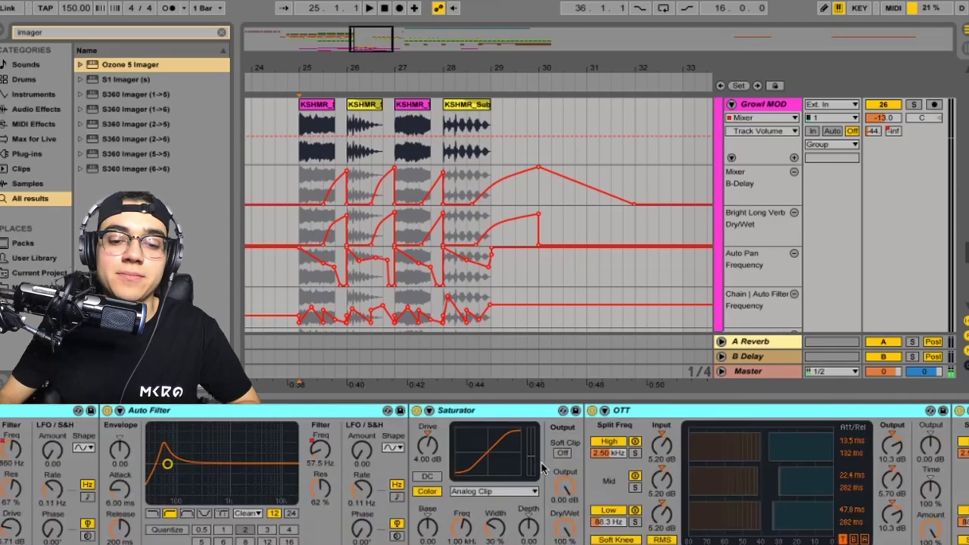
scroll(542, 467, "left", 5)
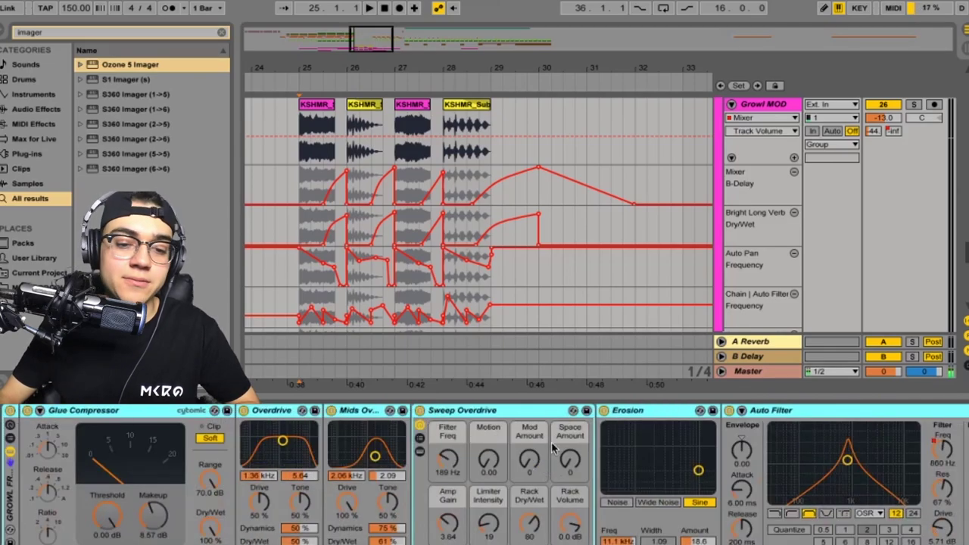
left_click(554, 397)
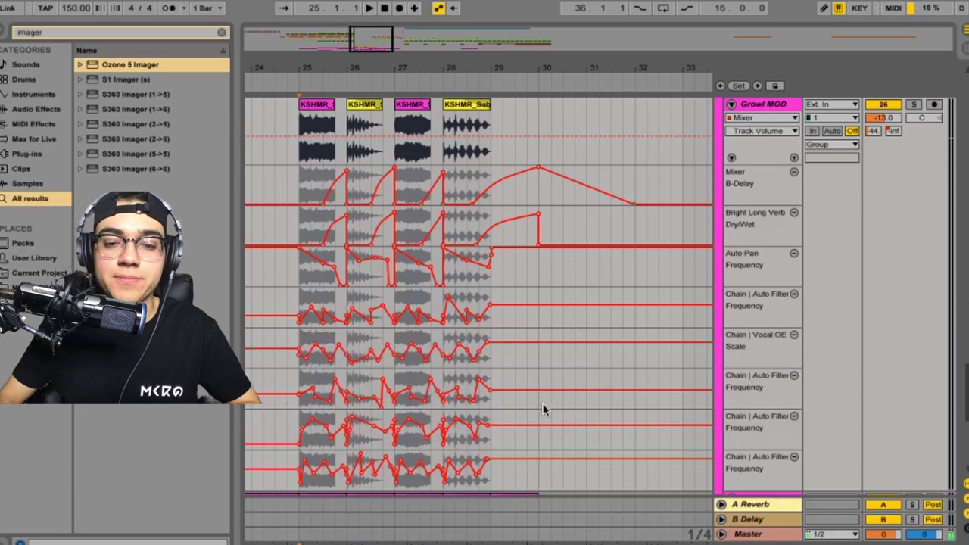
Switch off Growl MOD's GROWL FR rack, solo the track and start playback
scroll(542, 409, "up", 5)
scroll(649, 257, "down", 5)
scroll(497, 309, "up", 2)
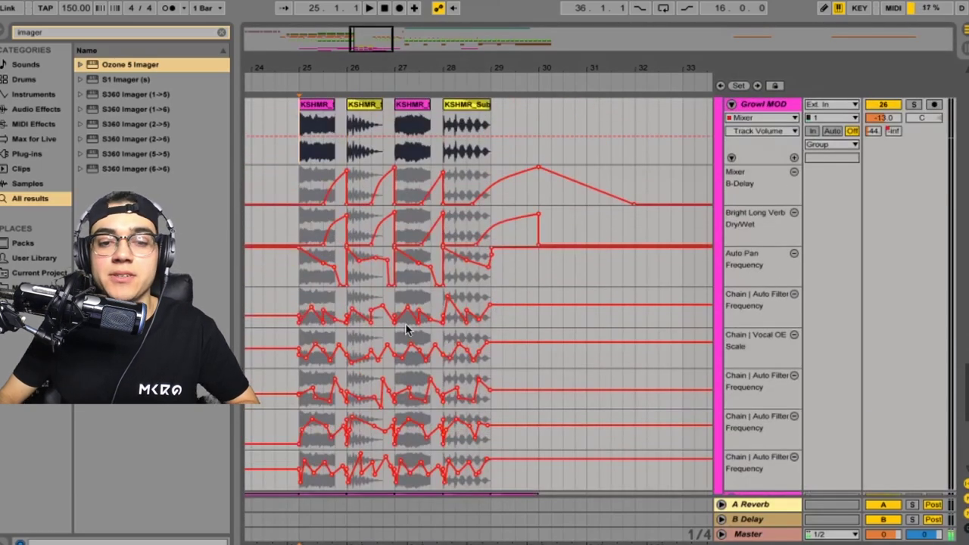
scroll(406, 330, "up", 2)
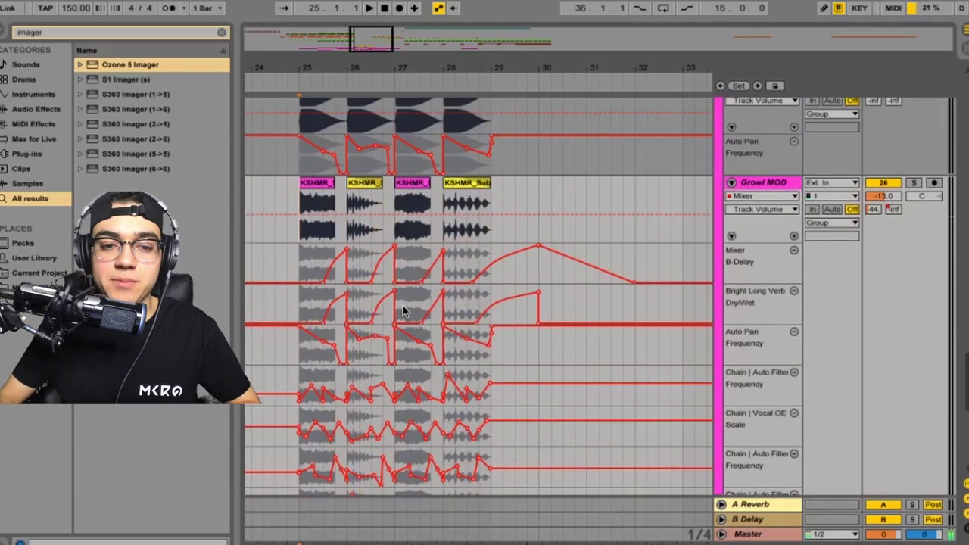
double_click(795, 183)
left_click(10, 411)
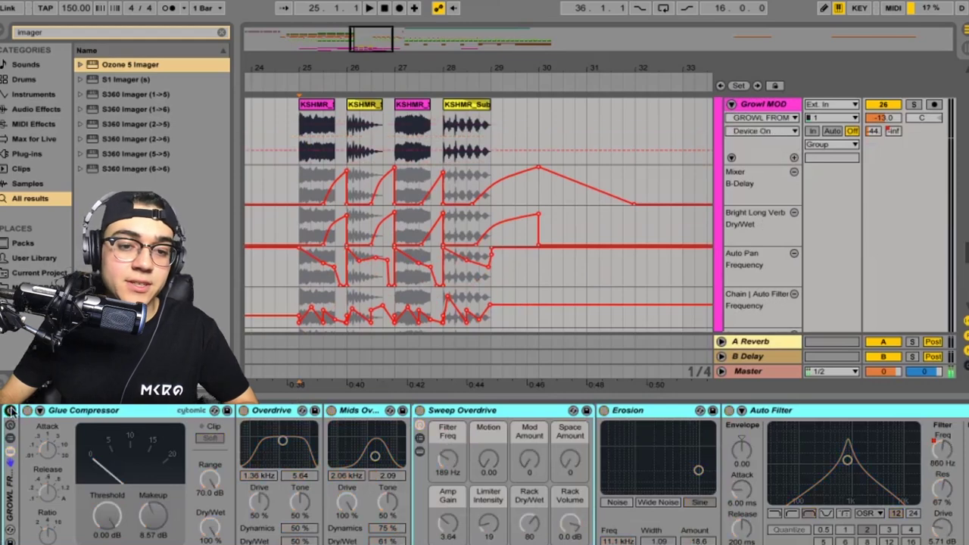
left_click(915, 104)
key("space")
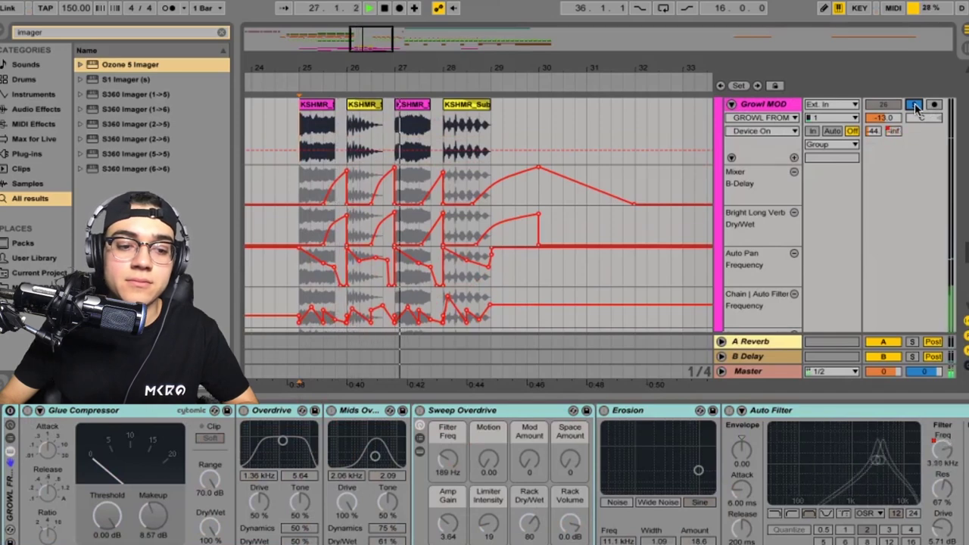
Play the soloed Growl MOD from bar 25, then scroll down to the MOTH BASS tracks
scroll(915, 106, "up", 5)
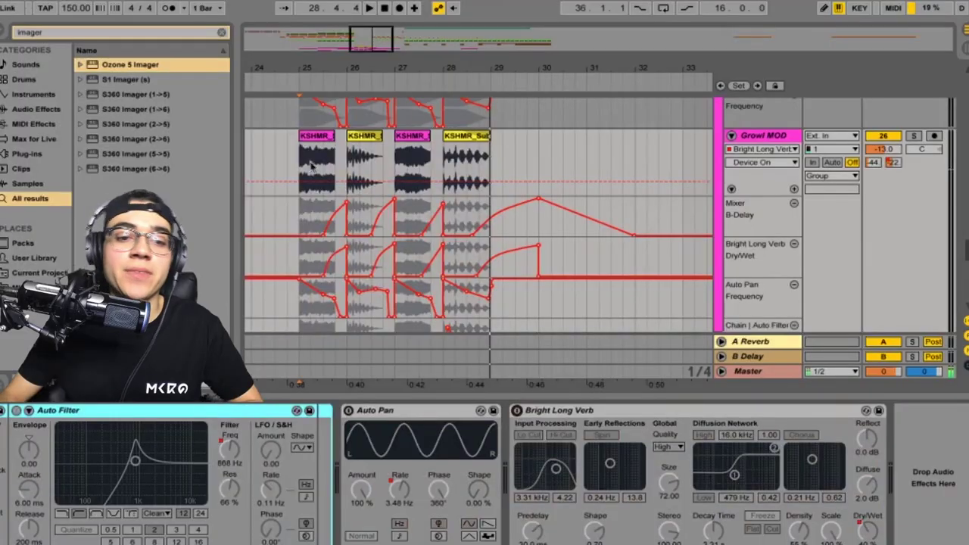
left_click(299, 161)
key("space")
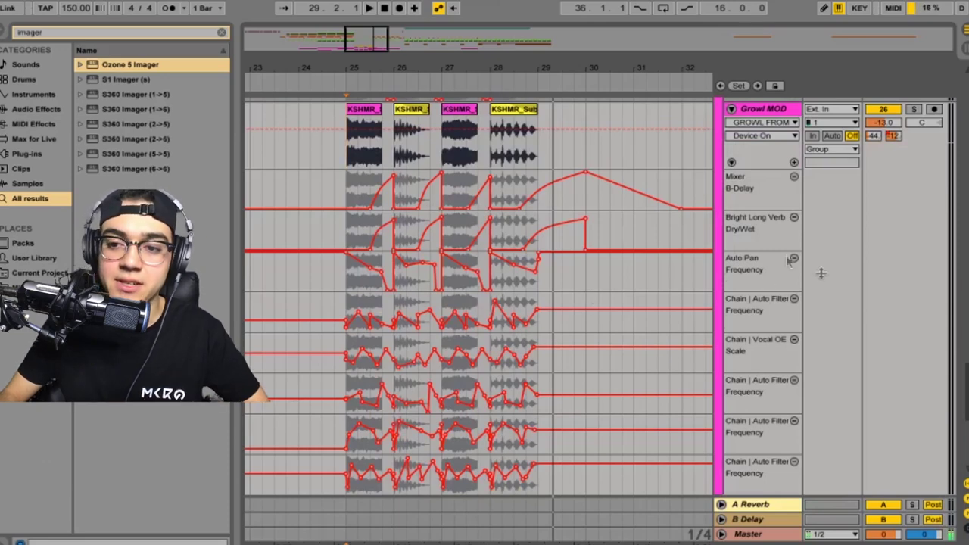
scroll(655, 270, "down", 5)
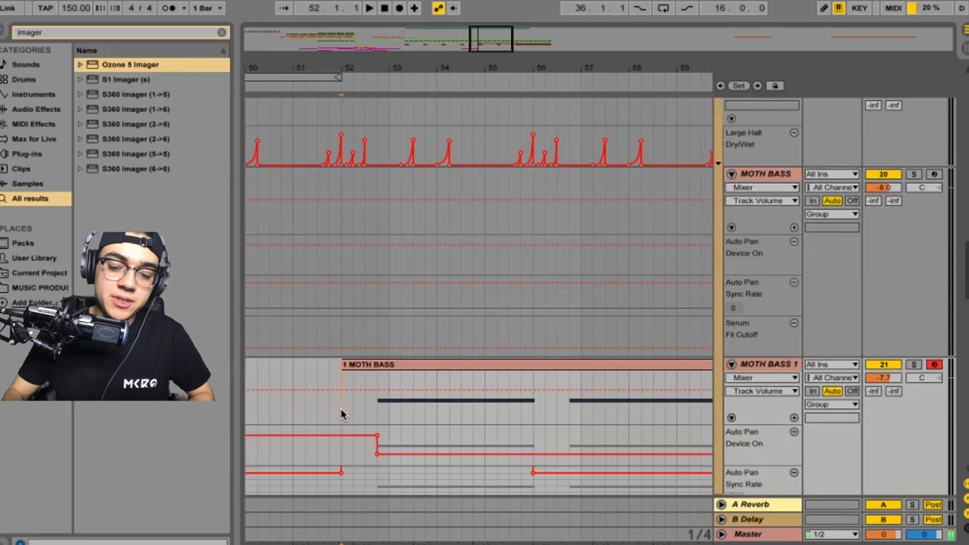
Zoom out, show MOTH BASS 1's devices, and open its Serum editor
key("minus")
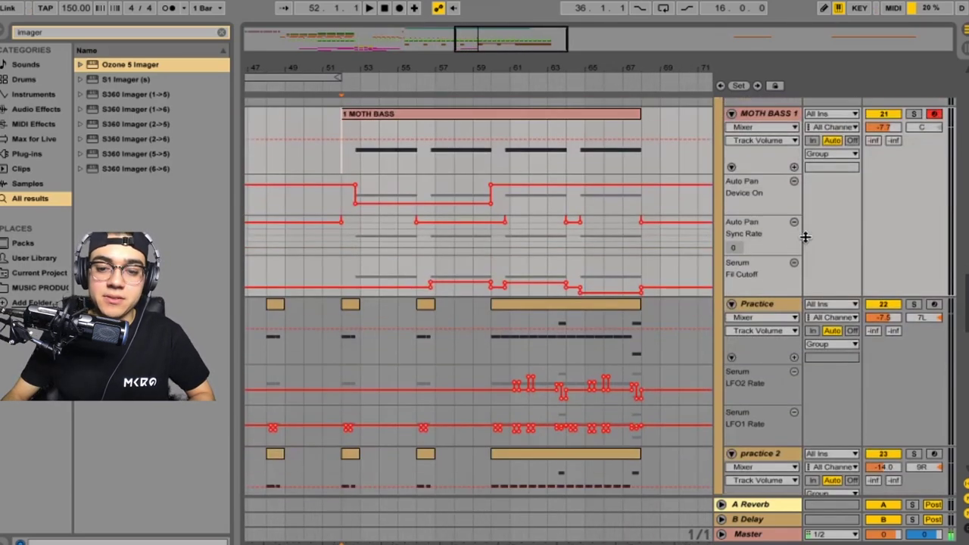
scroll(805, 237, "up", 2)
key("ctrl+alt+l")
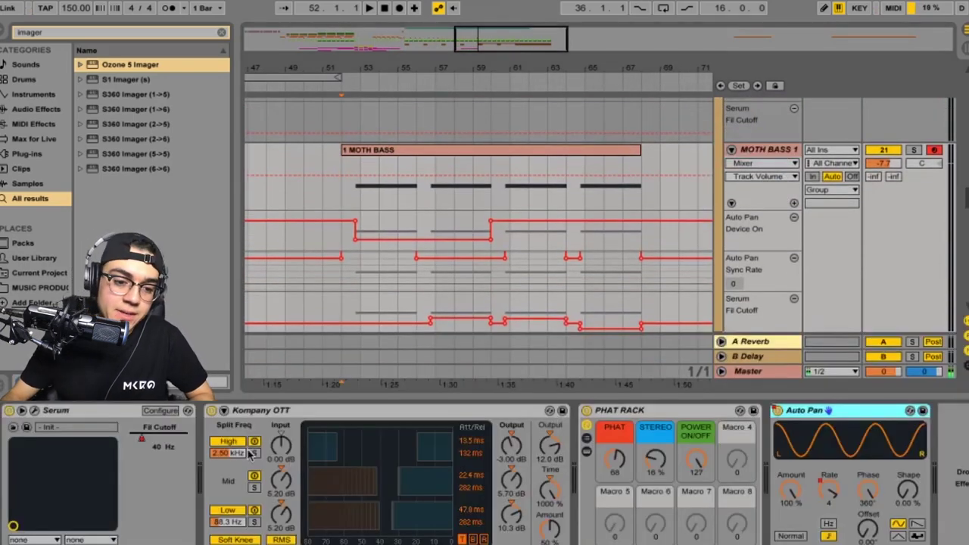
left_click(34, 411)
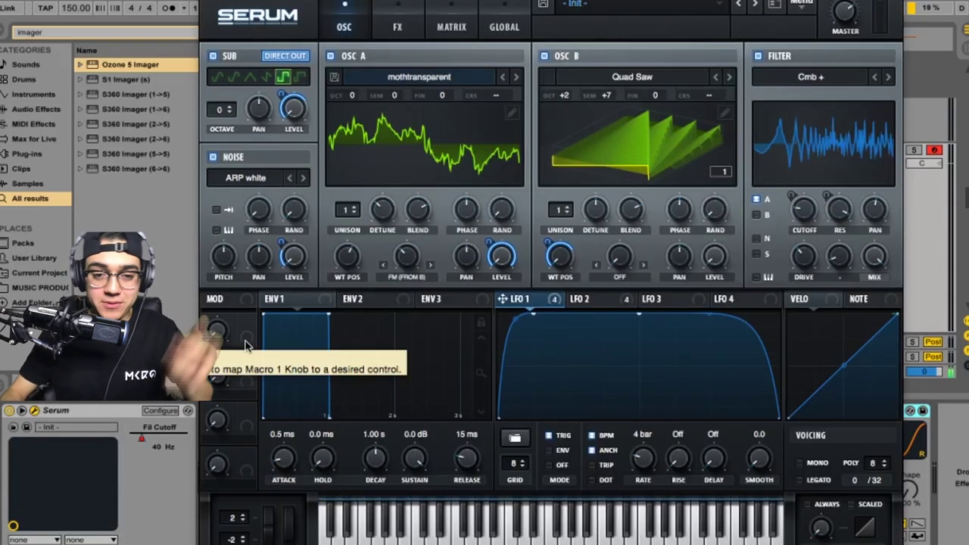
Switch oscillator A's mothtransparent wavetable display to 3D view
left_click(455, 124)
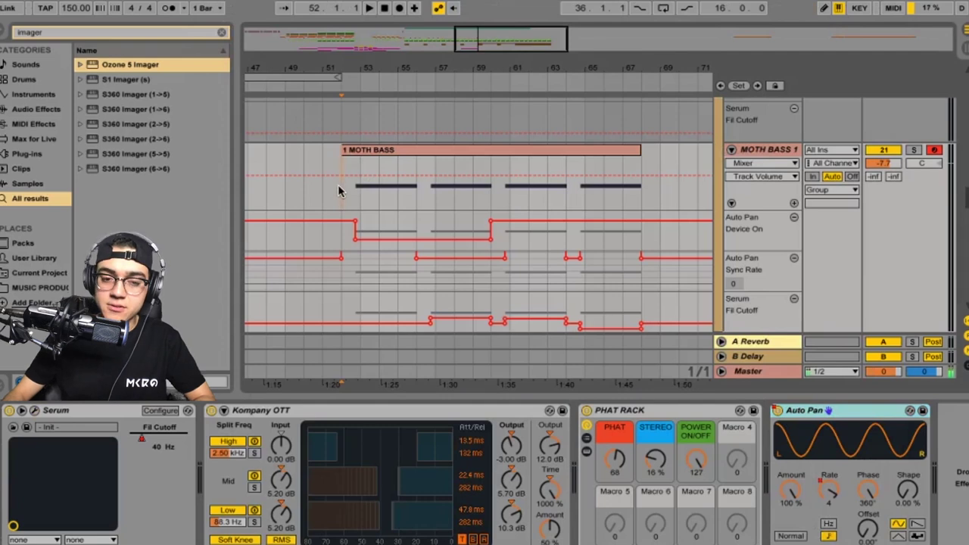
key("space")
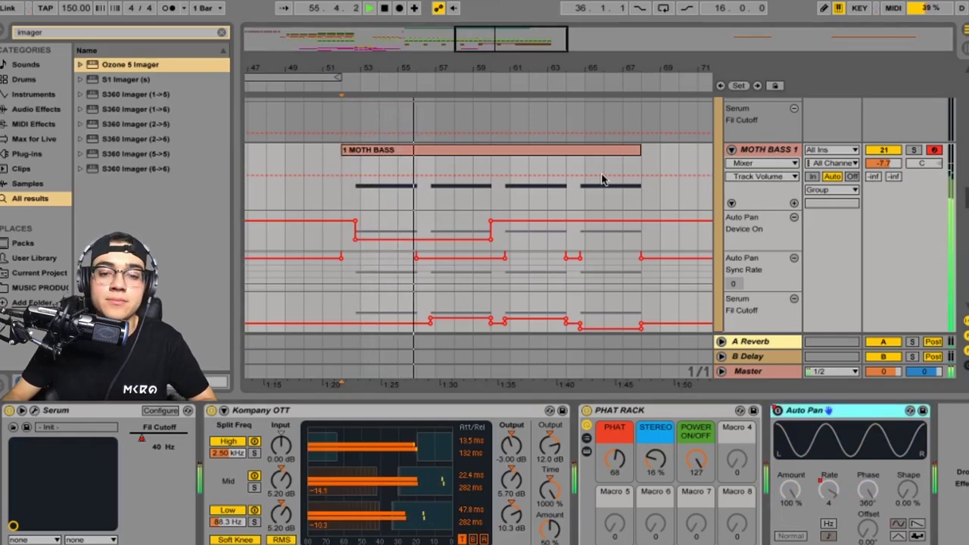
key("ctrl+alt+p")
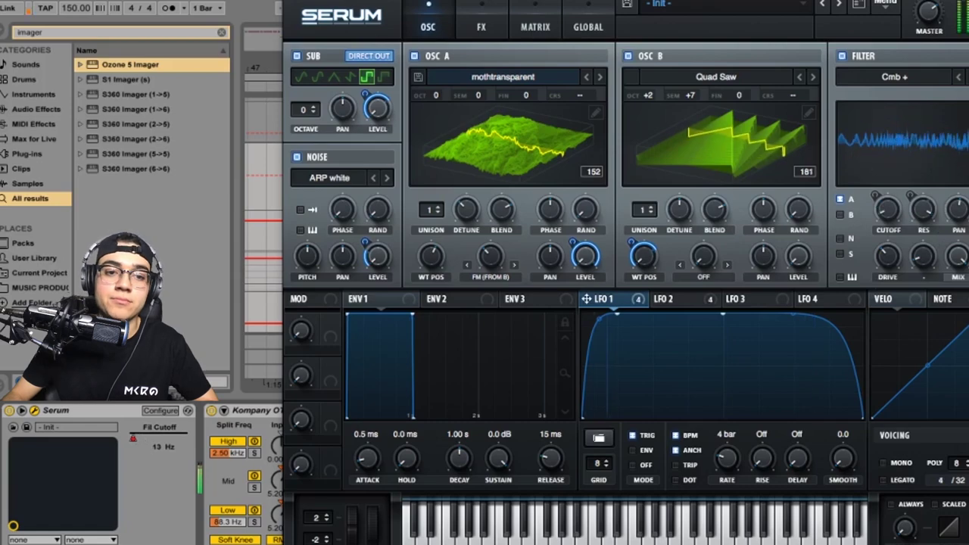
key("ctrl+alt+p")
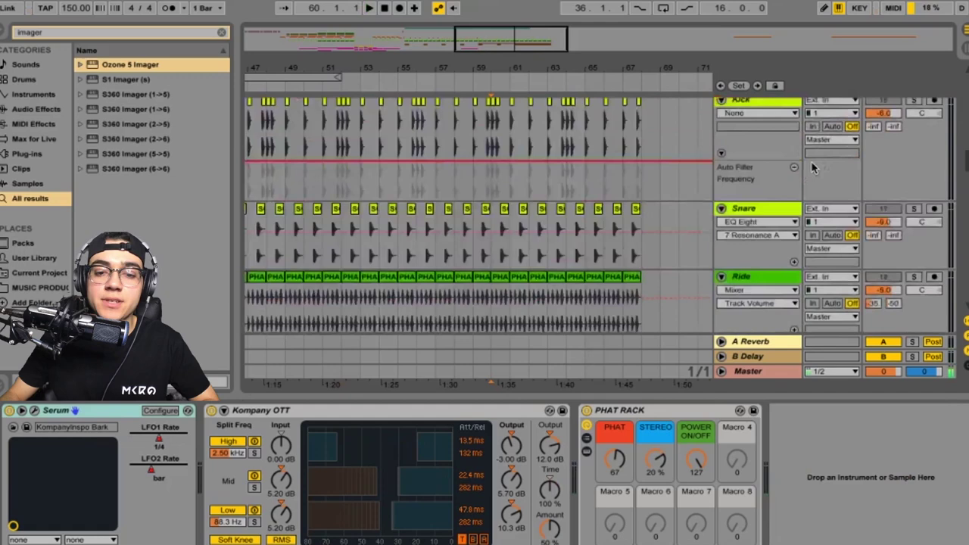
Scroll through the Practice and practice 2 automation lanes, then stop playback
scroll(813, 168, "down", 5)
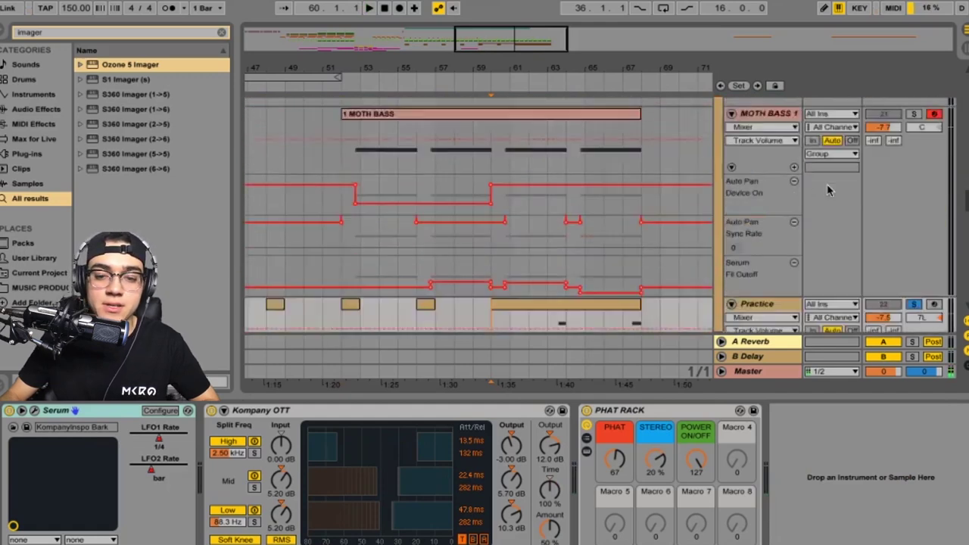
scroll(829, 191, "down", 3)
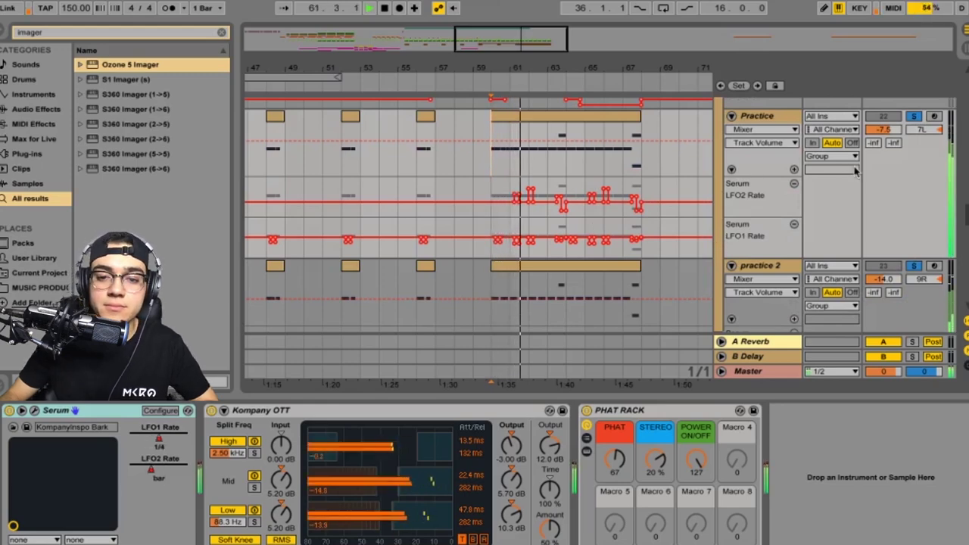
scroll(759, 175, "up", 3)
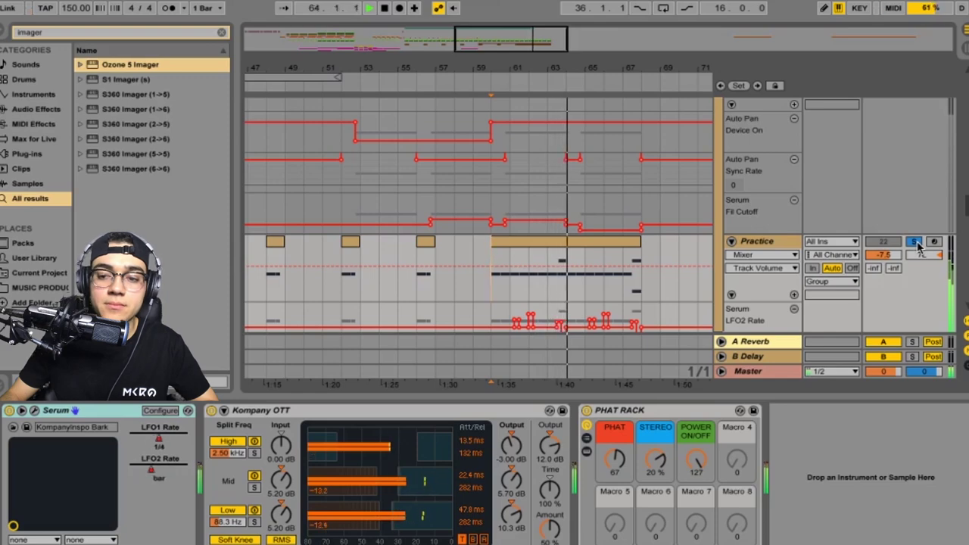
key("space")
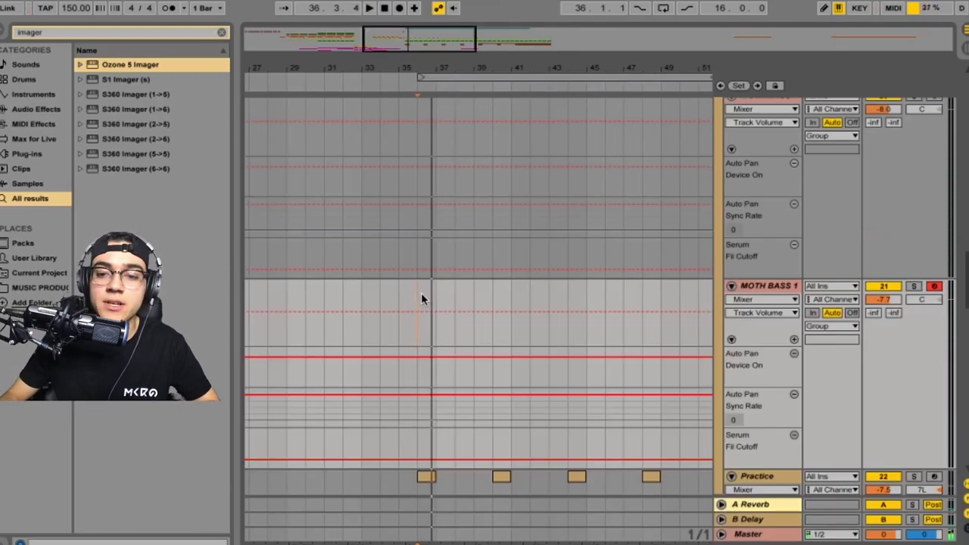
scroll(421, 297, "up", 3)
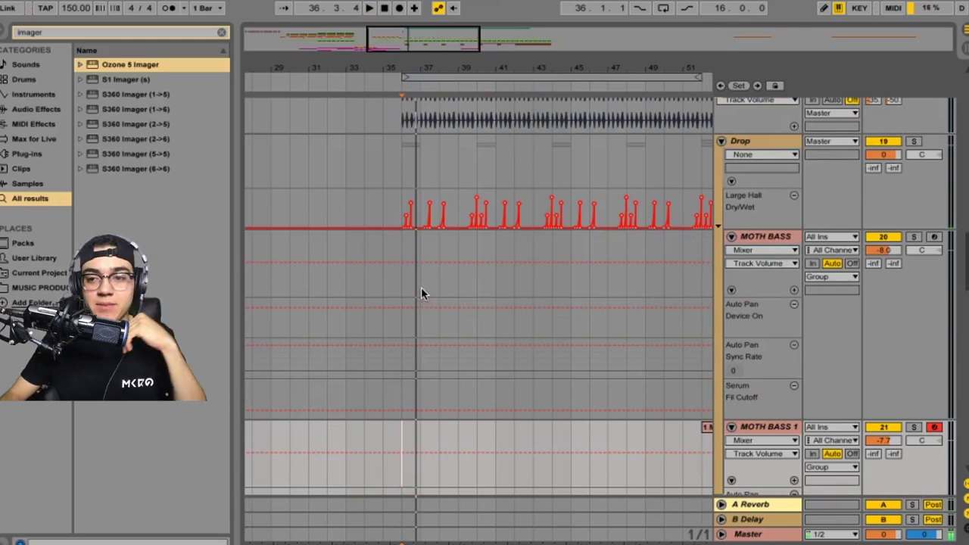
Set the start position to bar 37 on MOTH BASS and scroll through the tracks to review them
left_click(424, 256)
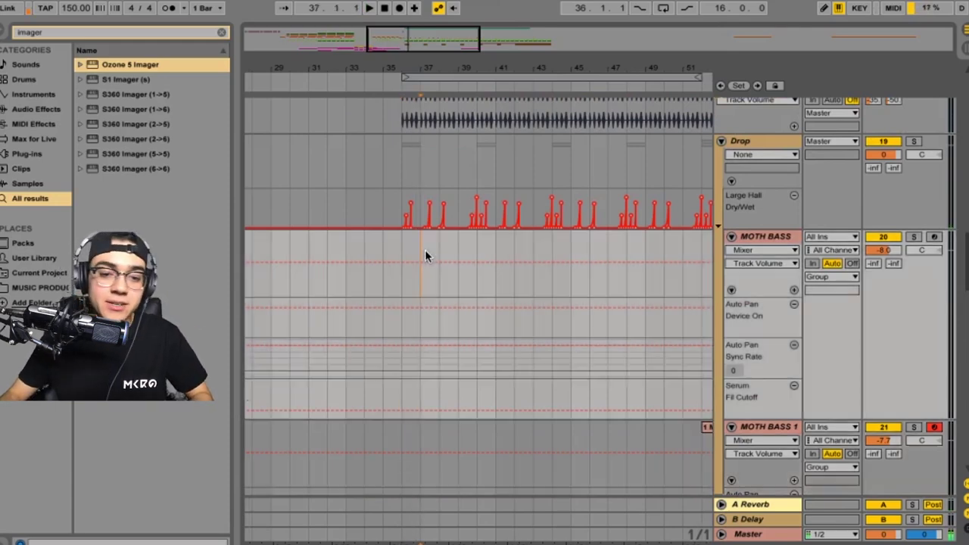
scroll(425, 256, "up", 5)
scroll(424, 256, "down", 4)
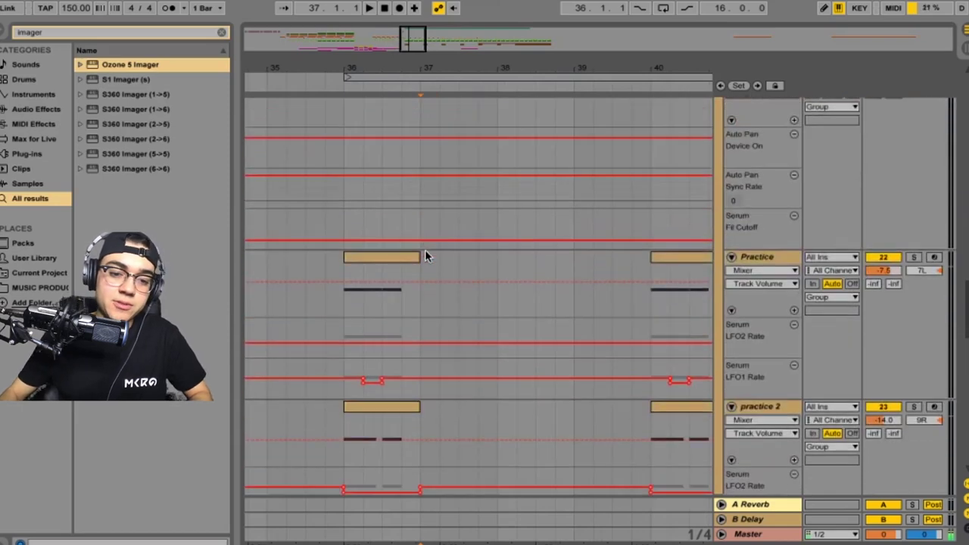
scroll(425, 256, "down", 3)
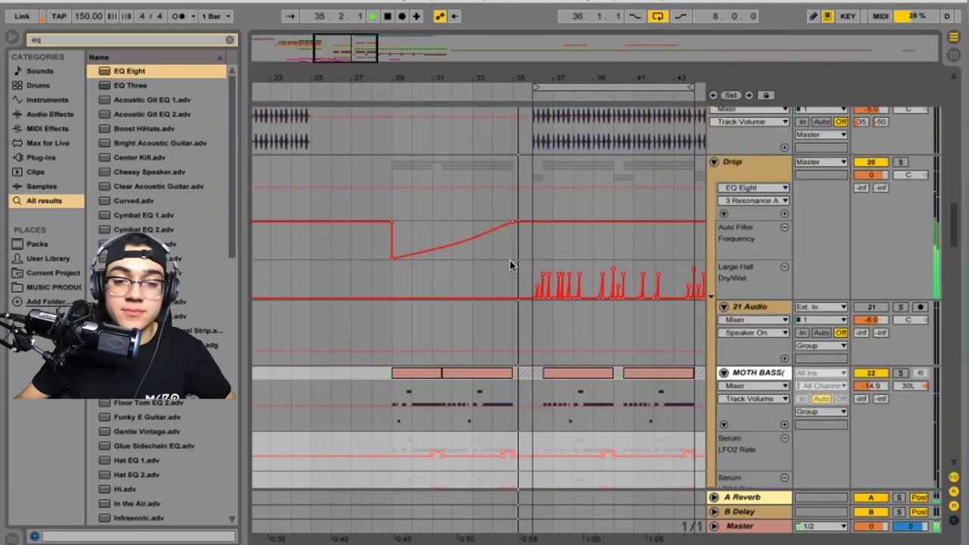
scroll(513, 264, "up", 4)
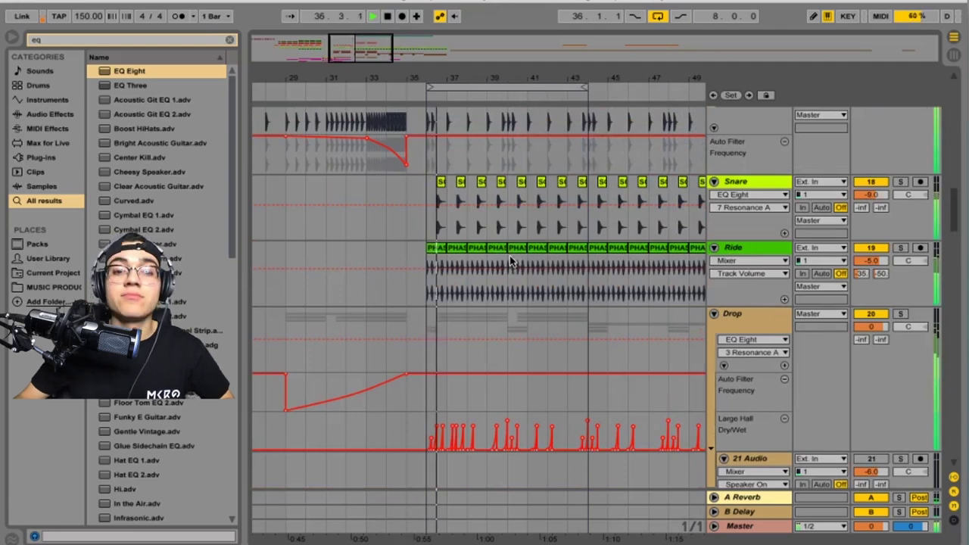
scroll(510, 261, "down", 8)
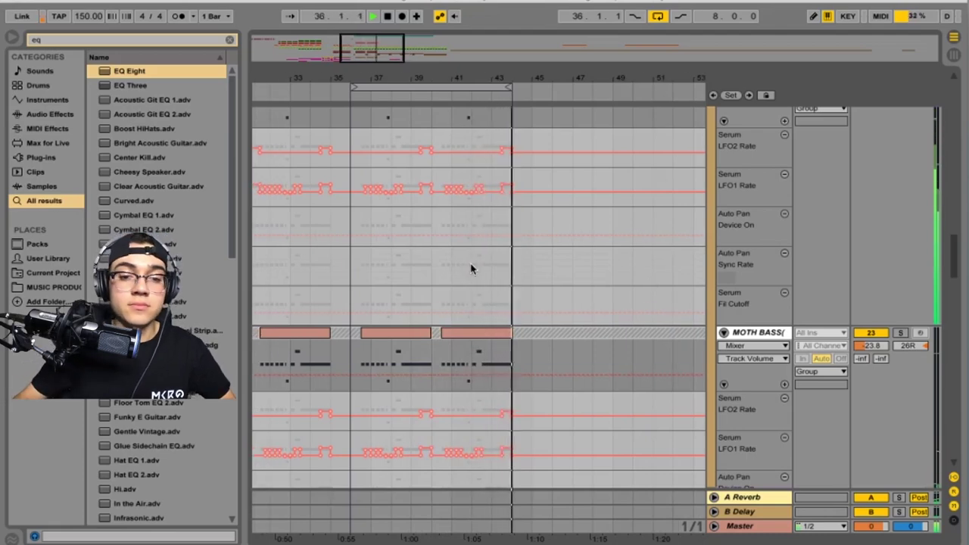
scroll(578, 165, "up", 10)
scroll(565, 242, "up", 5)
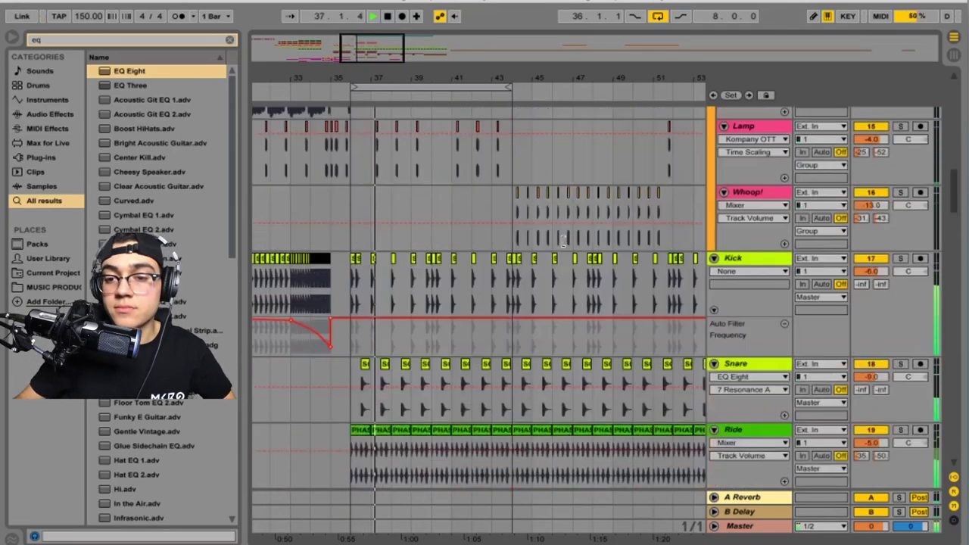
scroll(562, 242, "up", 3)
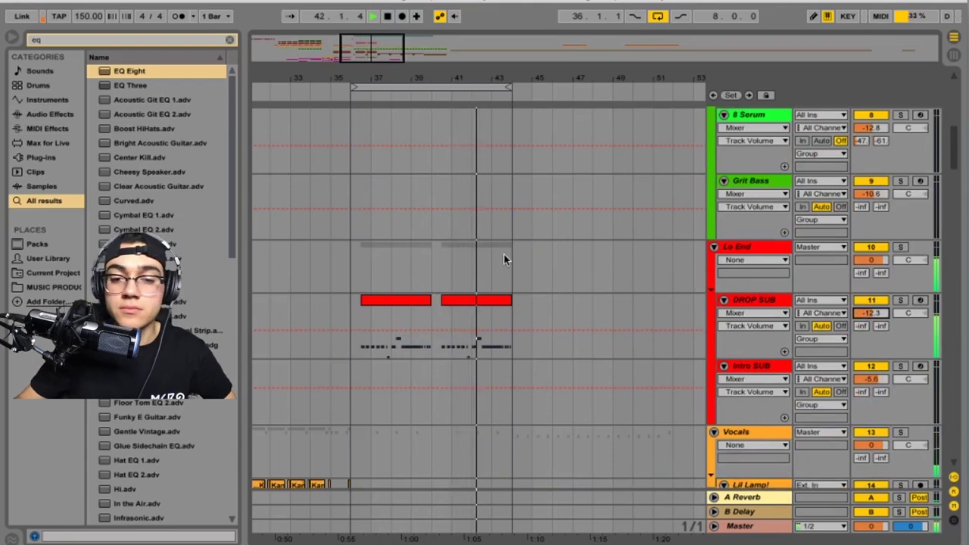
scroll(504, 255, "up", 10)
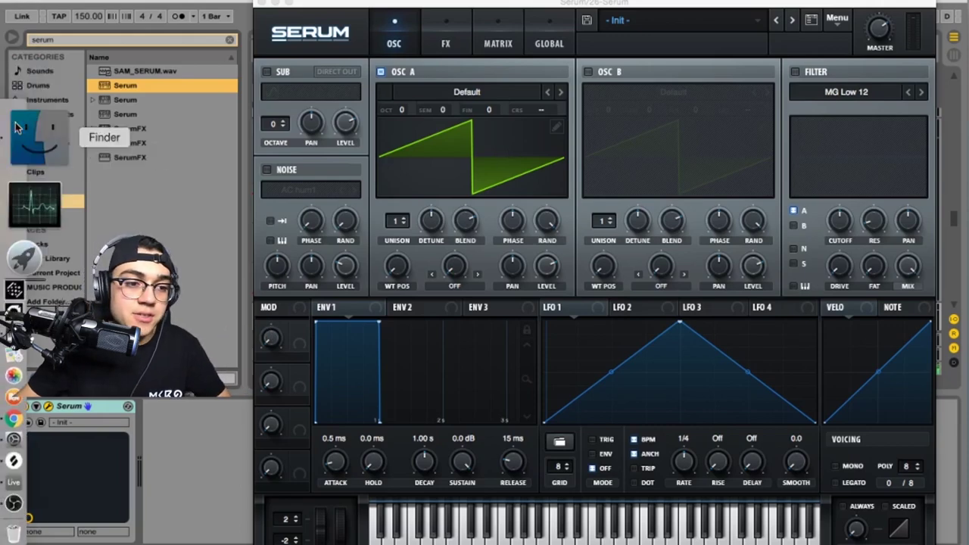
Drag mothtransparent.png from Finder onto oscillator A and show the wavetable in 3D
left_click(16, 135)
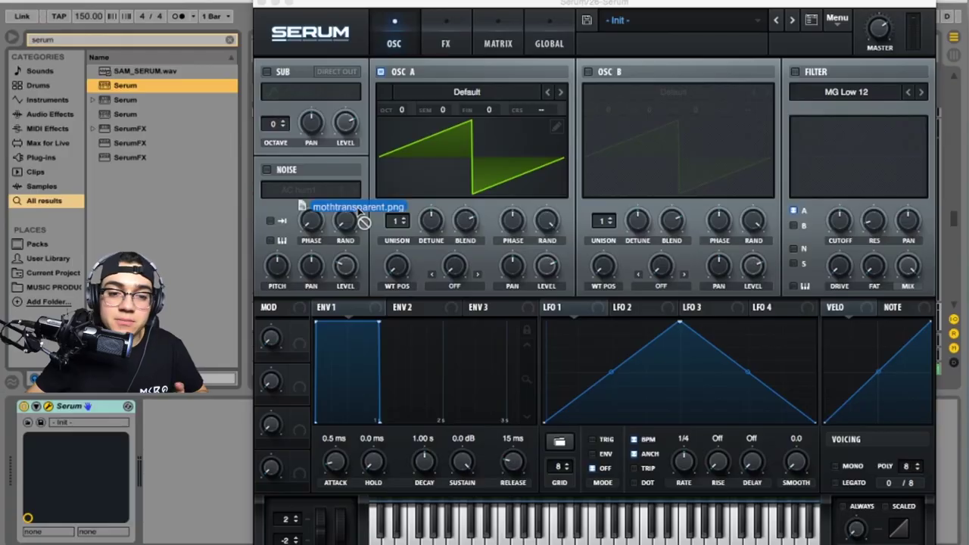
left_click_drag(361, 215, 491, 165)
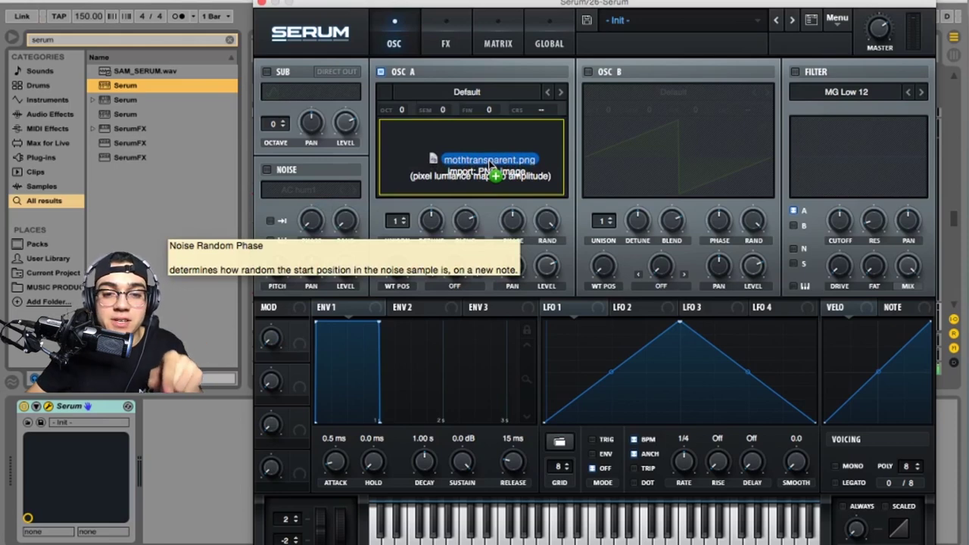
left_click_drag(490, 164, 488, 160)
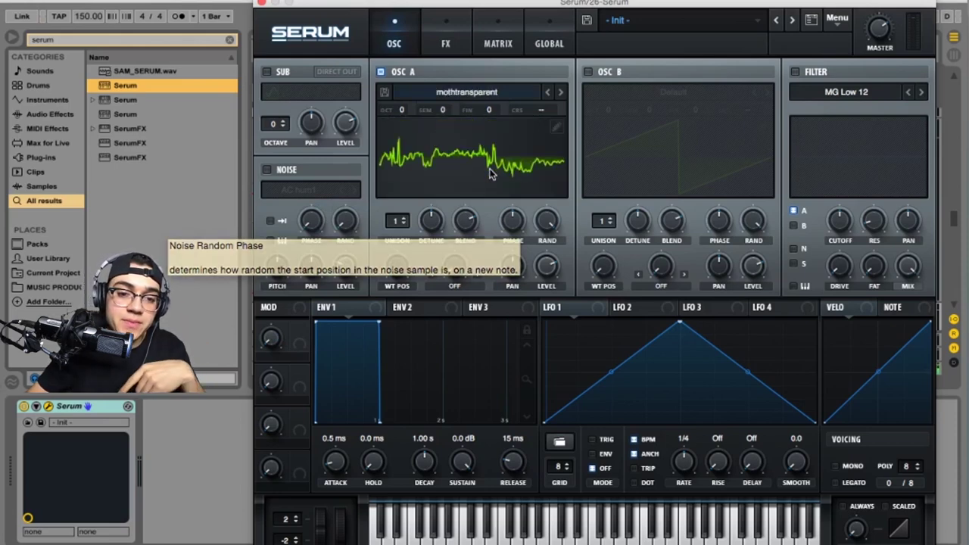
left_click(488, 173)
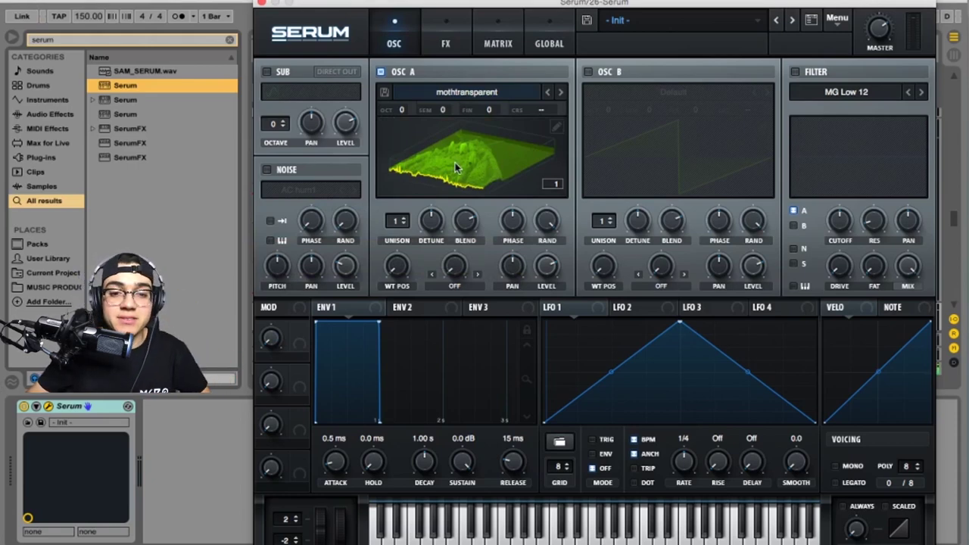
Open oscillator A's Table Edit and apply Process > Normalize each to the frames
left_click(515, 160)
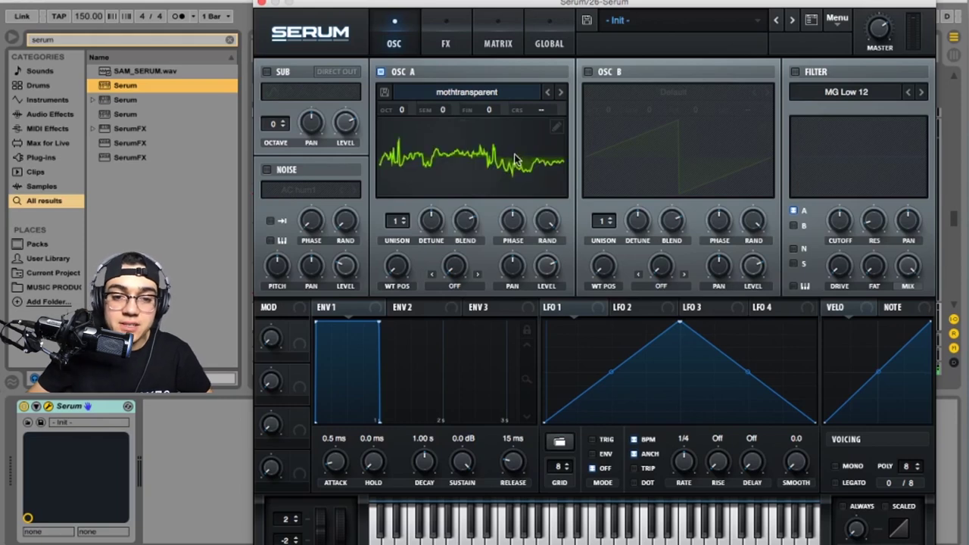
left_click(559, 127)
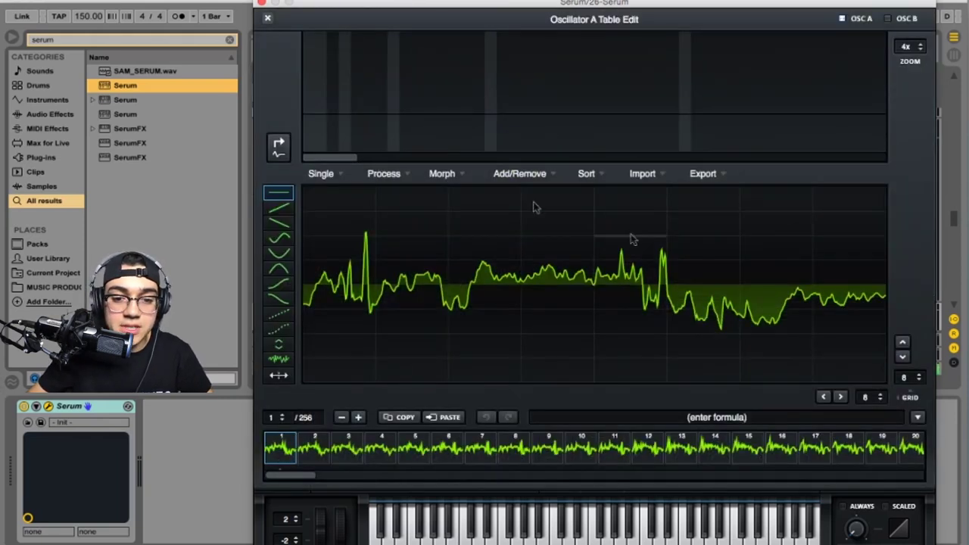
left_click(267, 17)
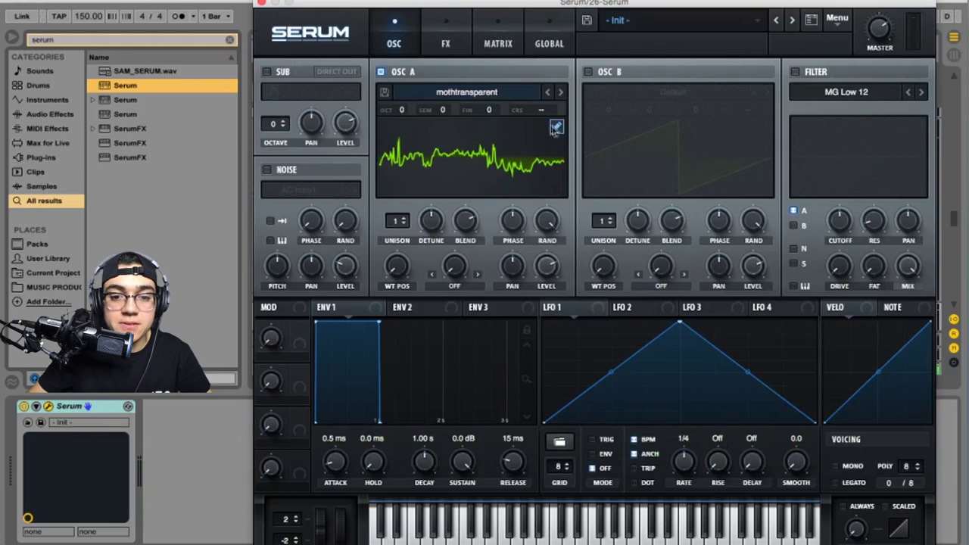
left_click(556, 128)
left_click(390, 173)
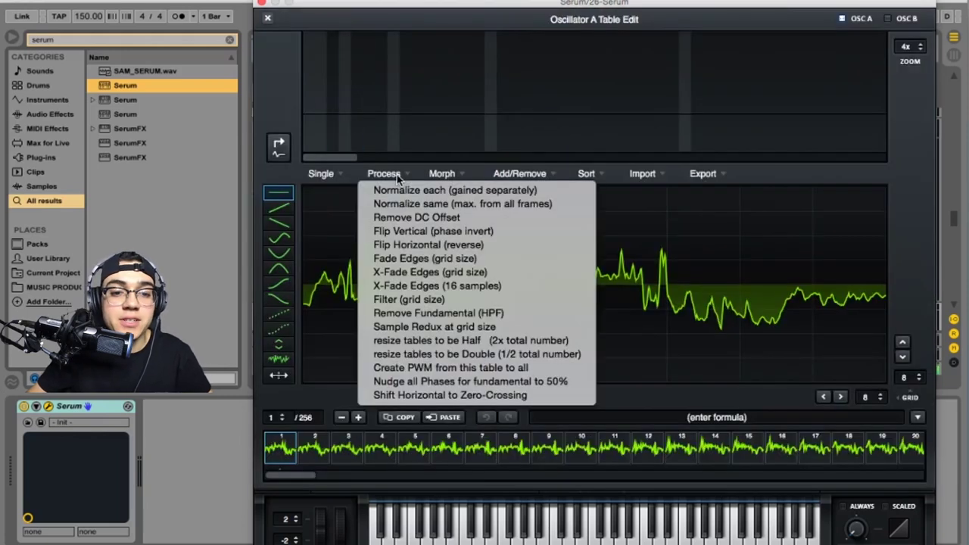
left_click(483, 192)
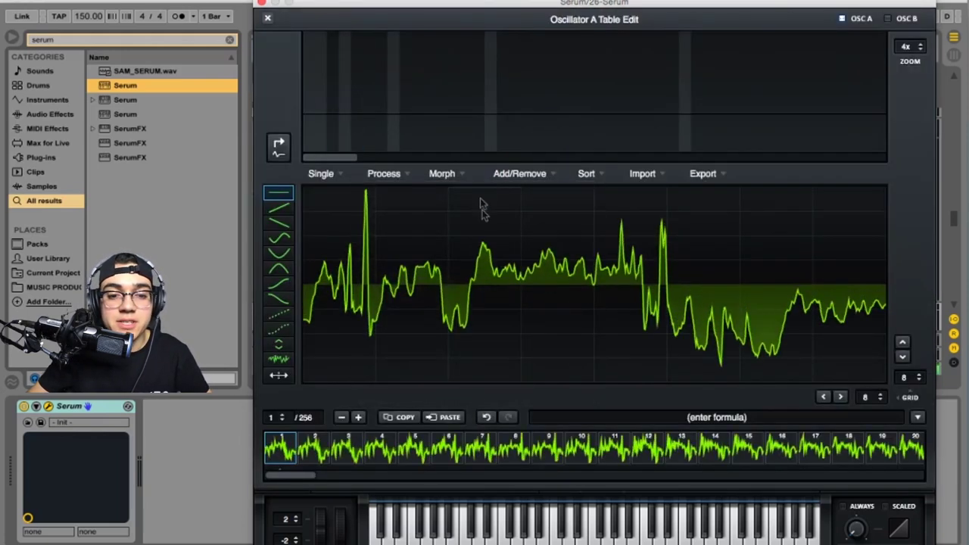
Apply Morph - Spectral across the moth wavetable's frames
left_click(442, 174)
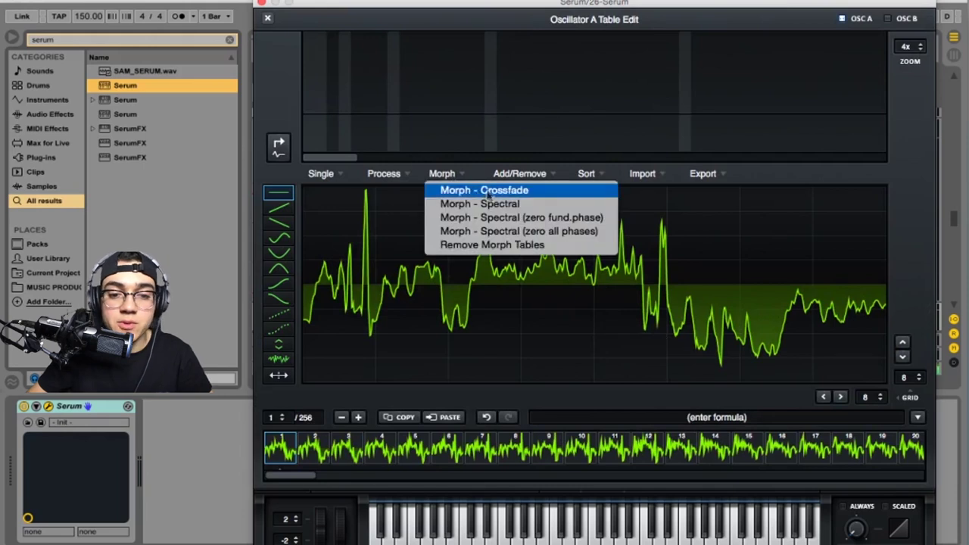
left_click(447, 187)
left_click(447, 174)
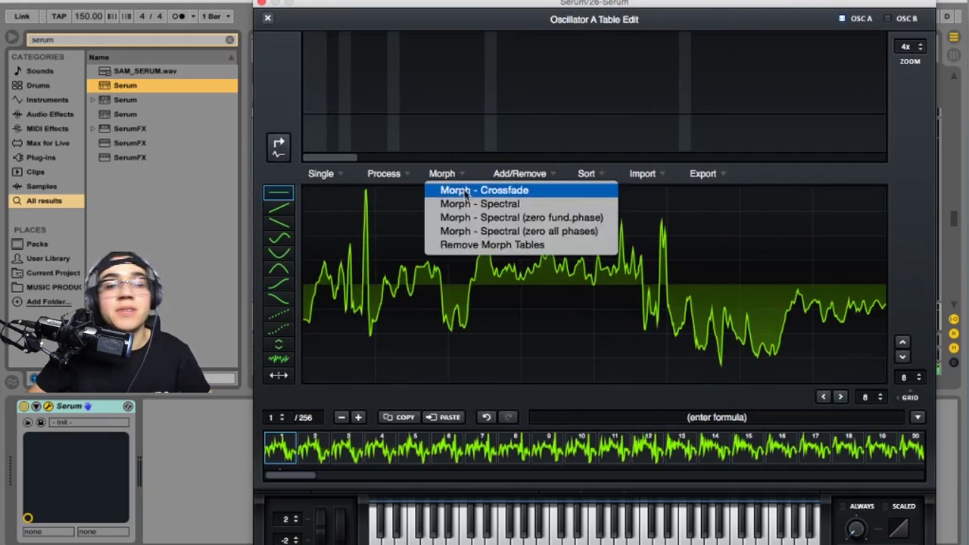
left_click(467, 202)
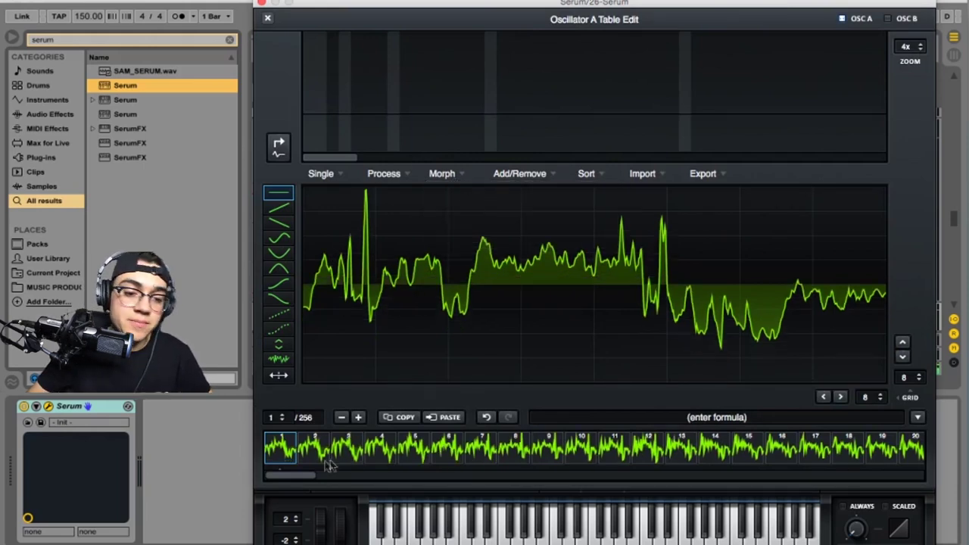
left_click_drag(298, 476, 833, 488)
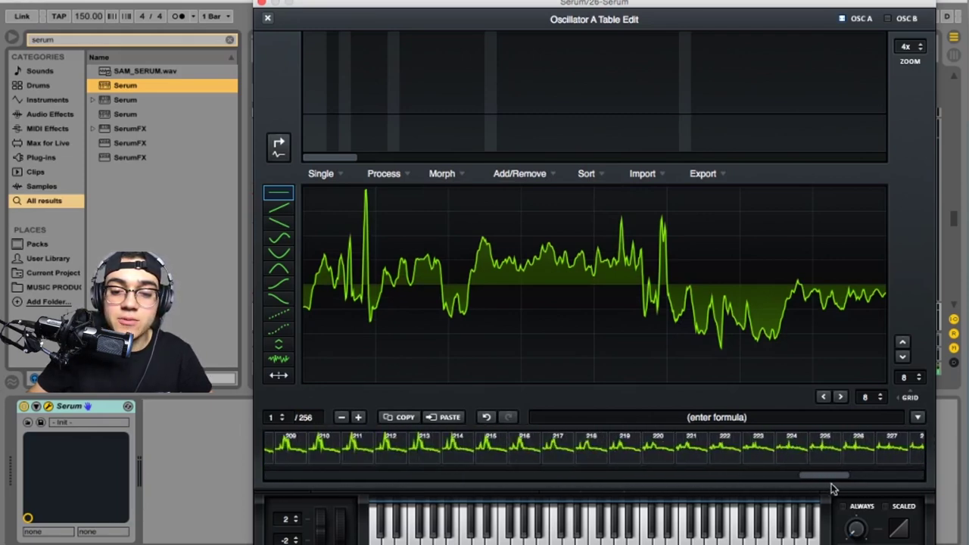
Select frame 220 and remove the frames from it to the end of the wavetable
left_click(662, 453)
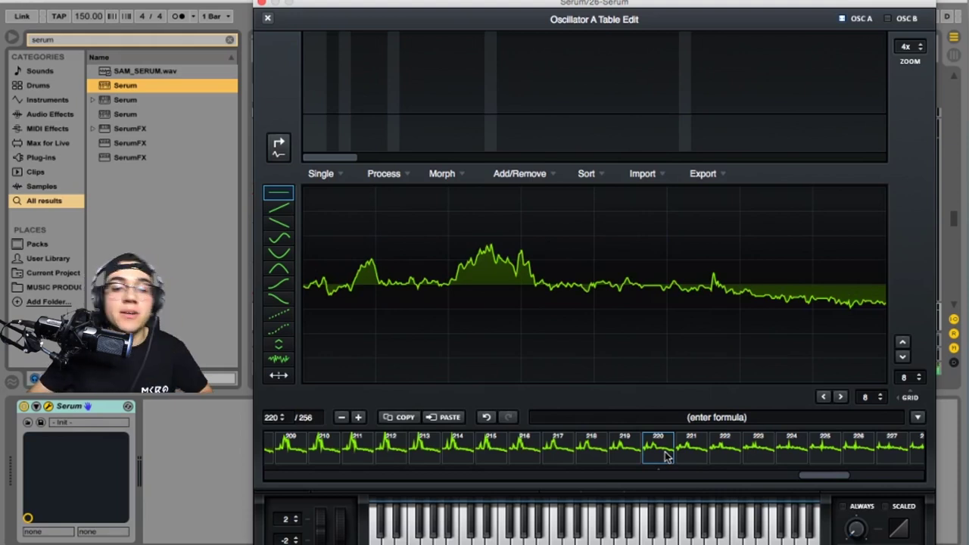
left_click(519, 176)
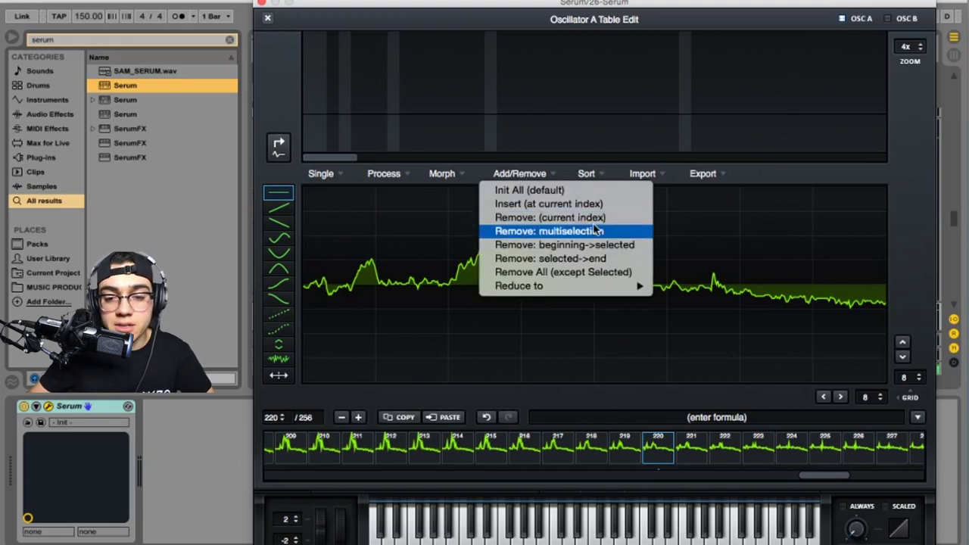
left_click(581, 259)
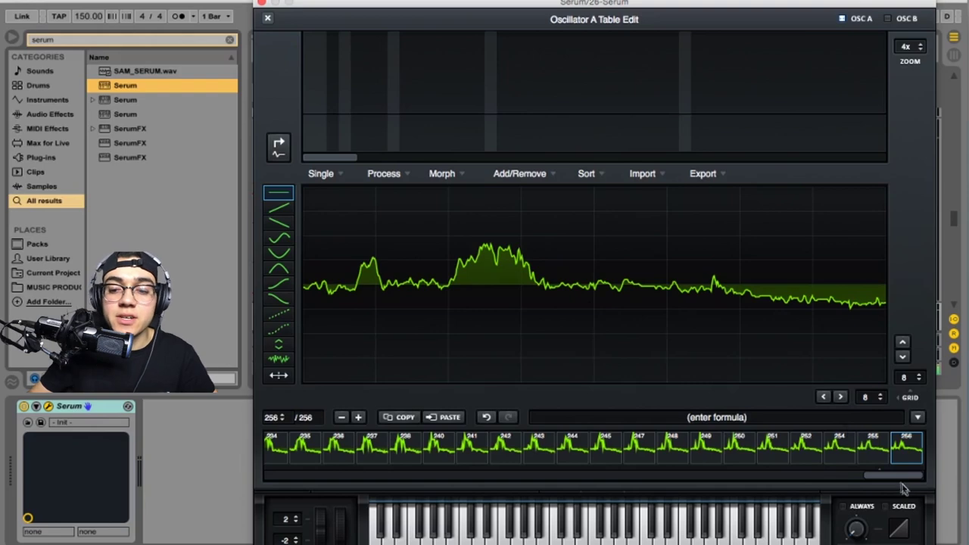
left_click_drag(901, 475, 319, 475)
Check the Add/Remove and Morph menus without changes, then close Table Edit
left_click(534, 176)
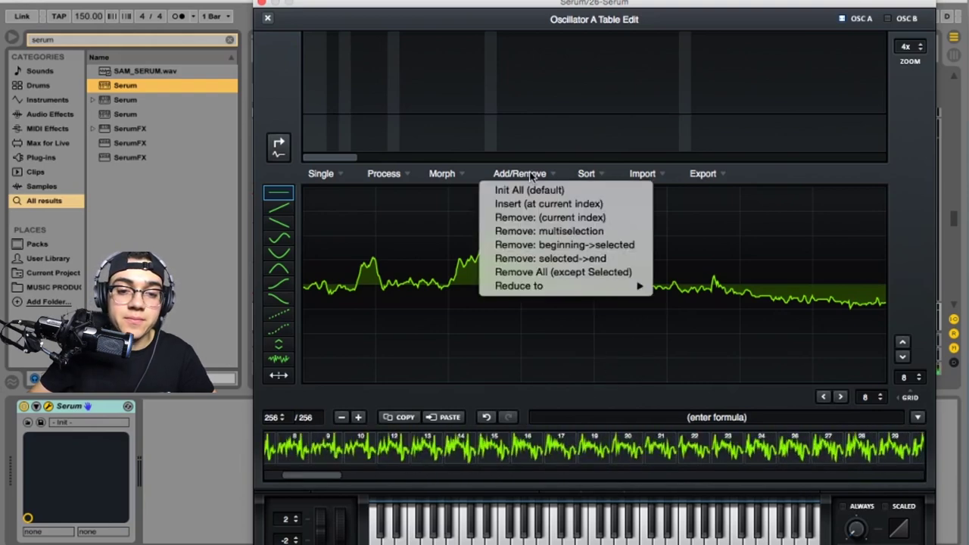
left_click(458, 176)
left_click(459, 176)
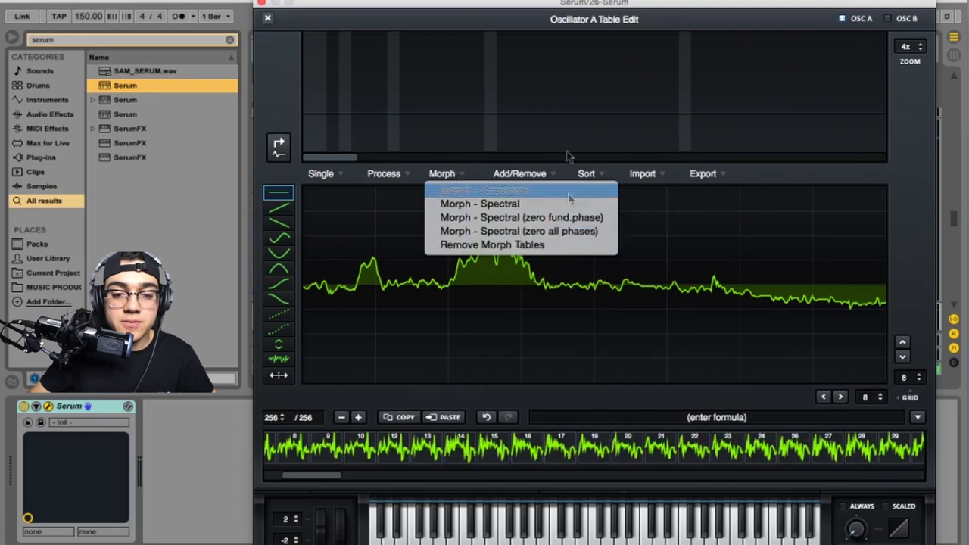
left_click(661, 134)
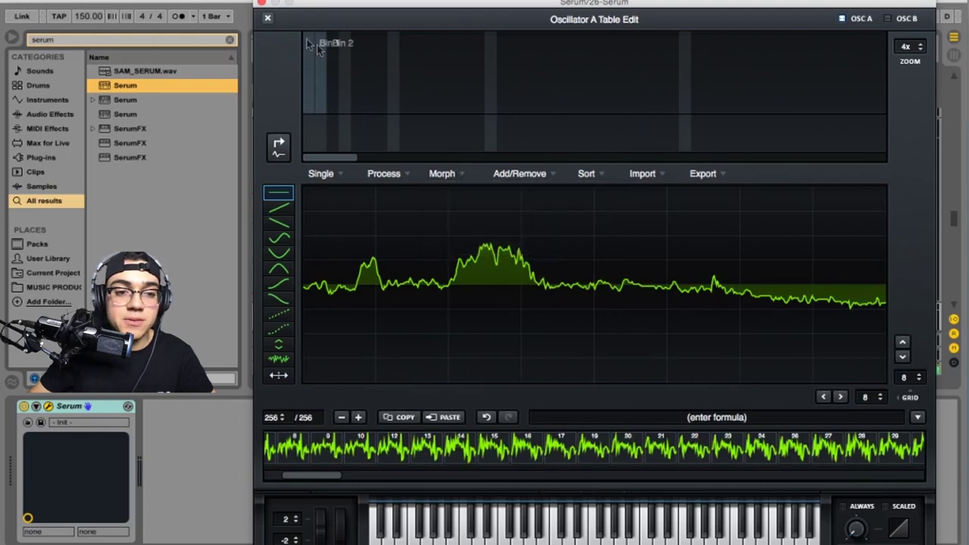
left_click(269, 18)
Show oscillator A in 3D and sweep its WT POS from the first frame upward
left_click(521, 183)
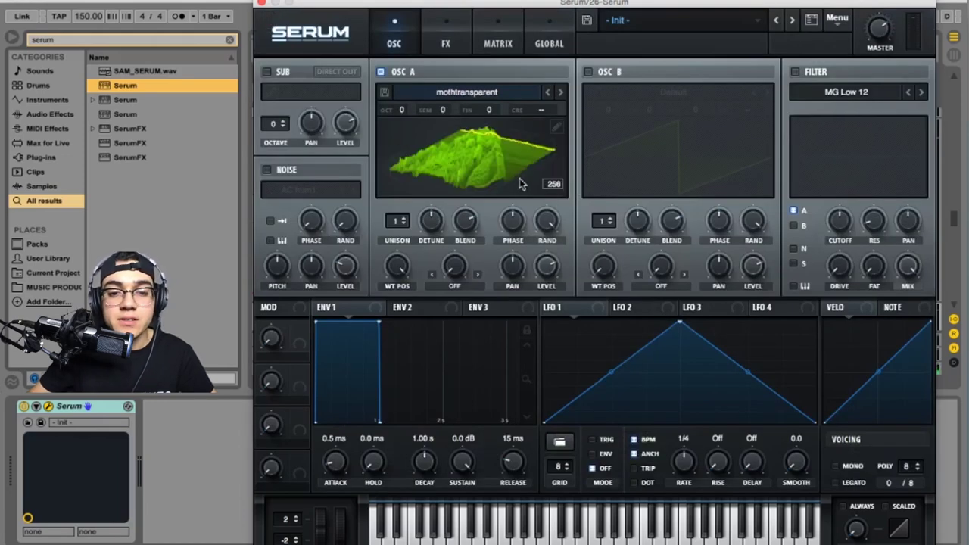
left_click_drag(398, 270, 363, 467)
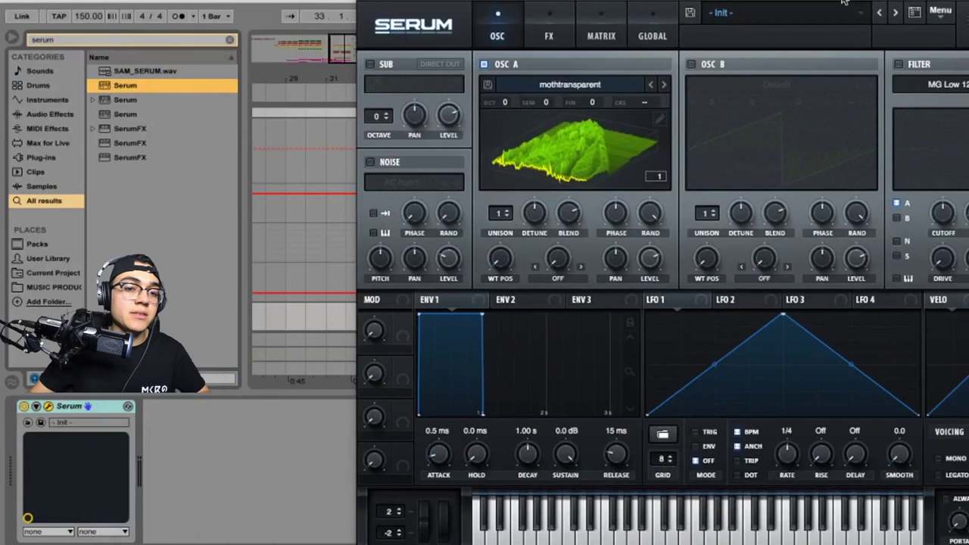
left_click_drag(843, 1, 780, 1)
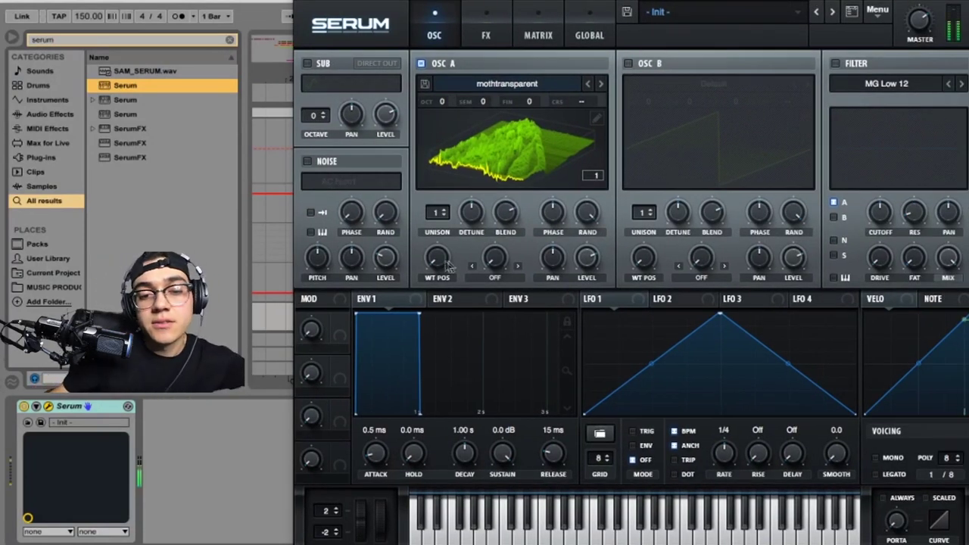
left_click_drag(453, 267, 488, 189)
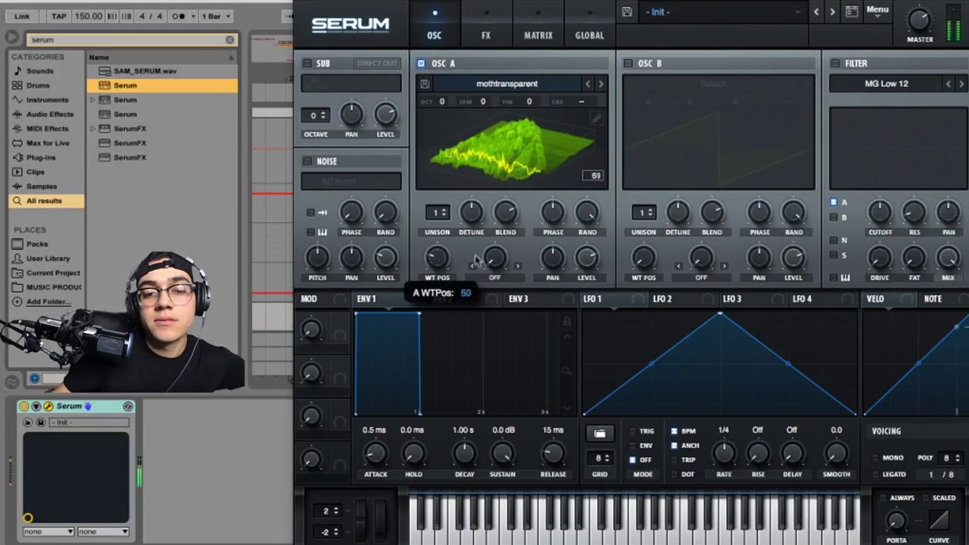
left_click_drag(475, 262, 479, 181)
Close Serum and unfreeze the MOTH BASS track
left_click(287, 6)
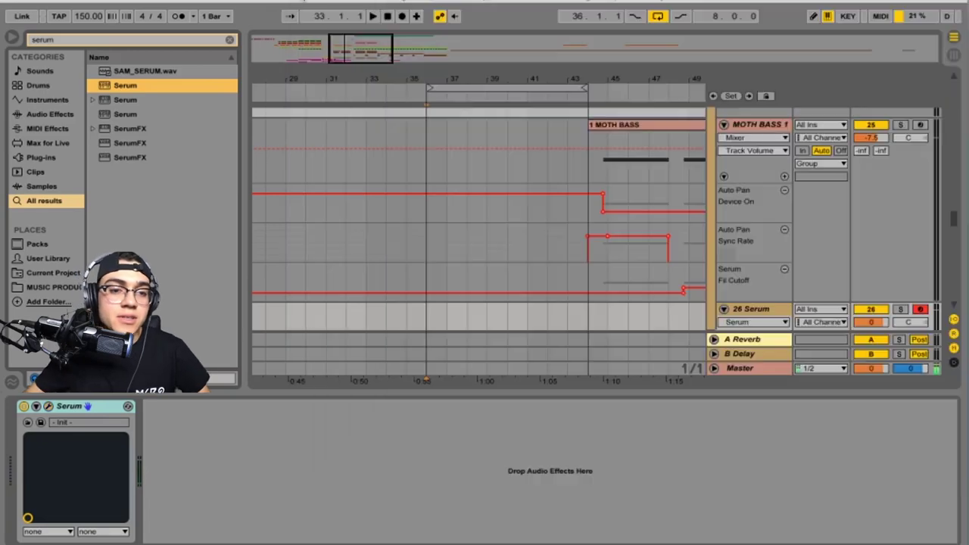
scroll(515, 272, "right", 3)
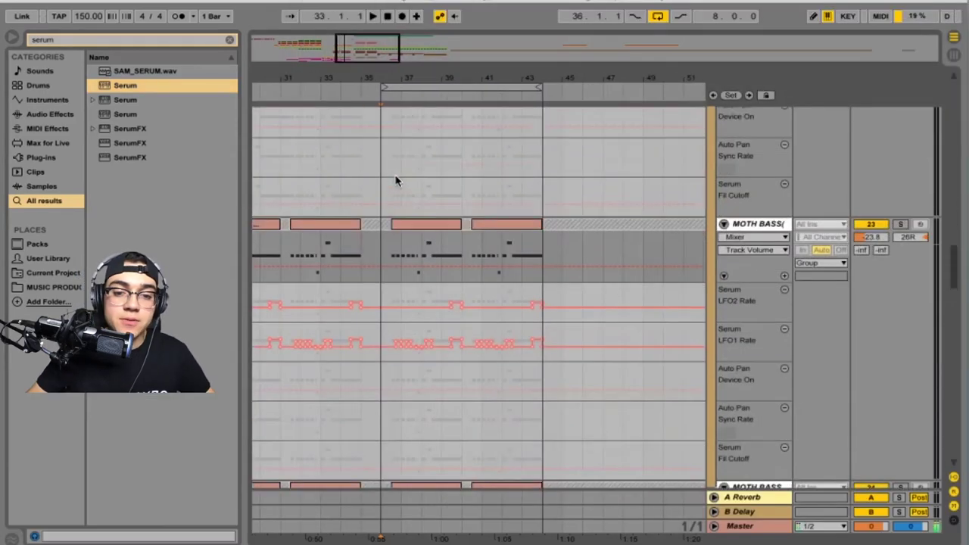
scroll(613, 234, "up", 2)
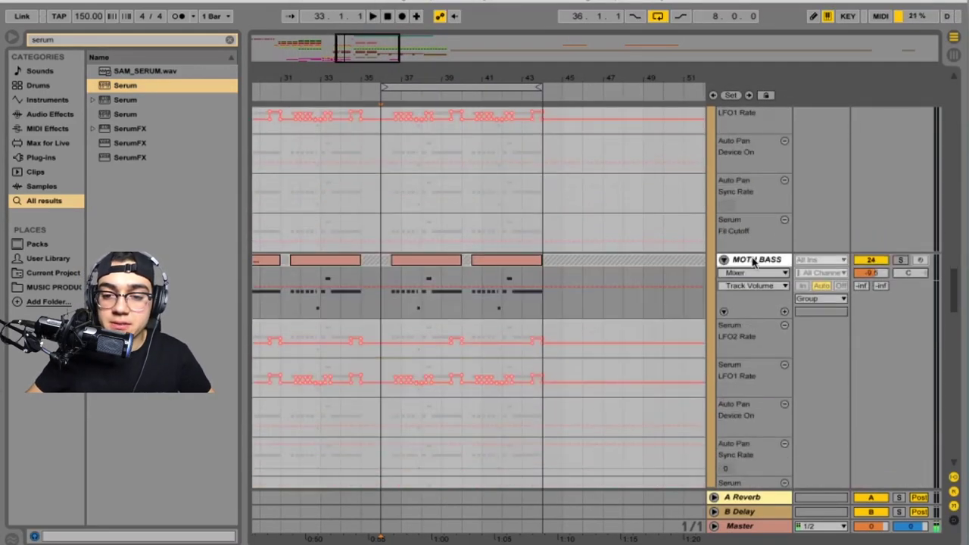
left_click(754, 261)
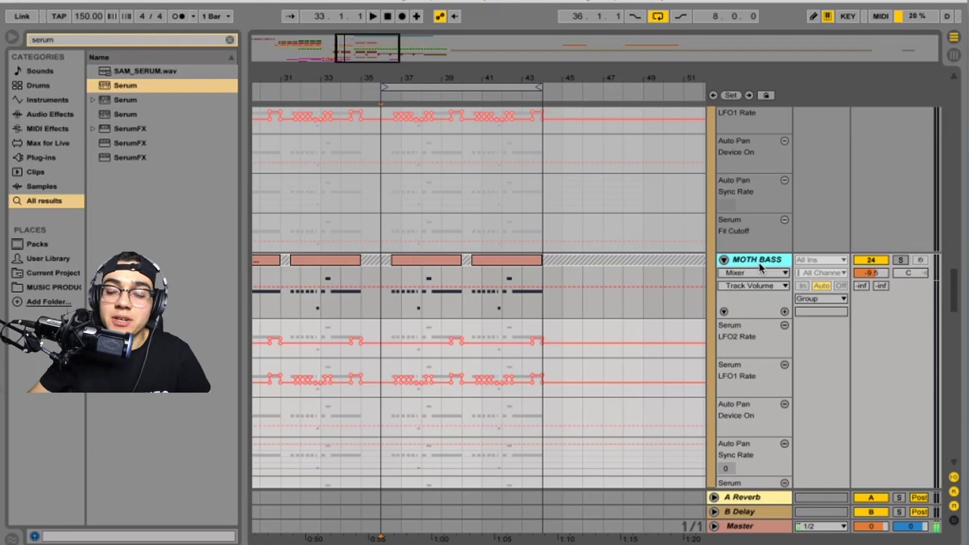
right_click(764, 261)
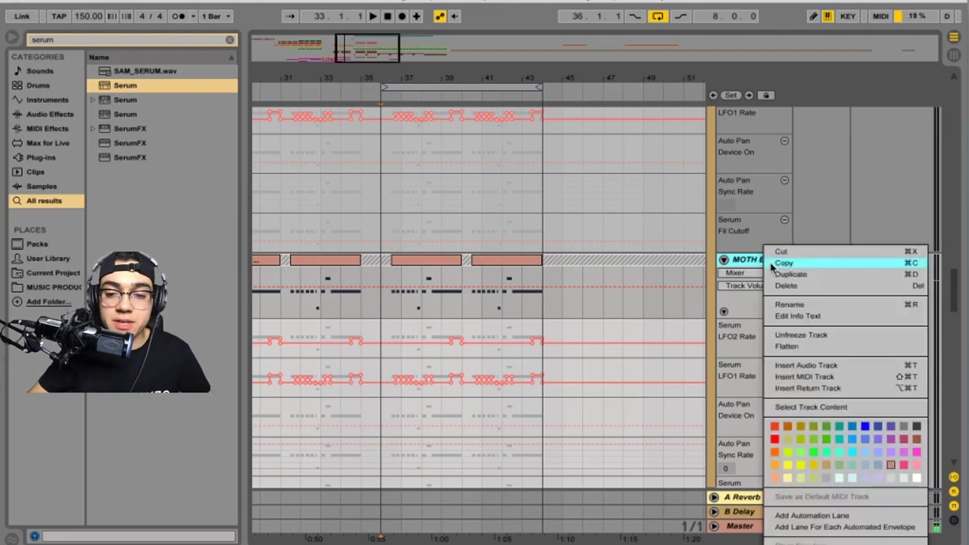
left_click(812, 335)
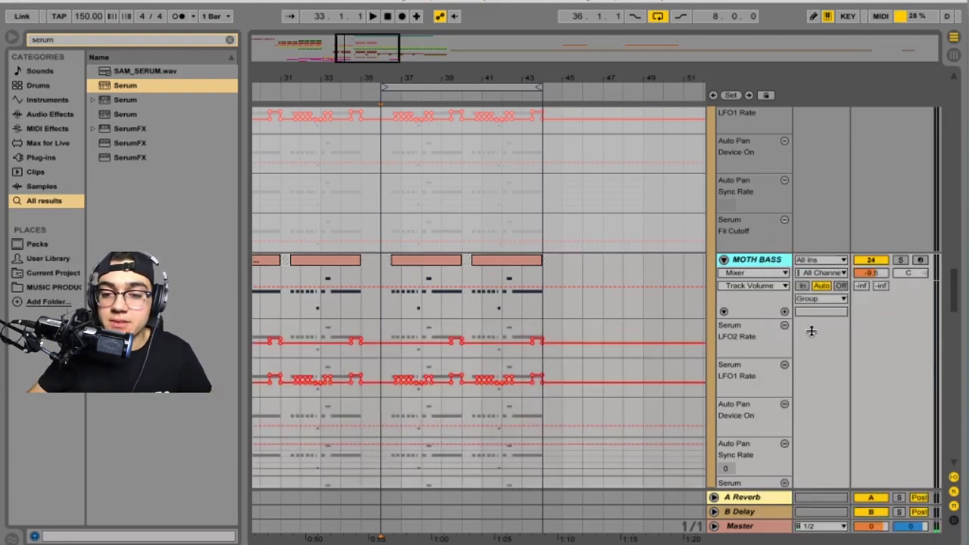
Play MOTH BASS soloed from bar 36.3
left_click(381, 277)
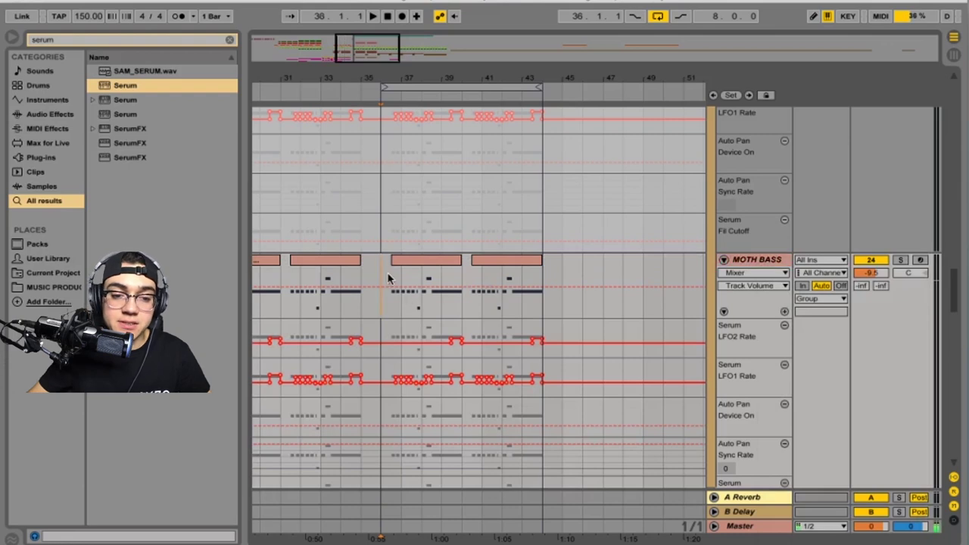
key("plus")
key("plus")
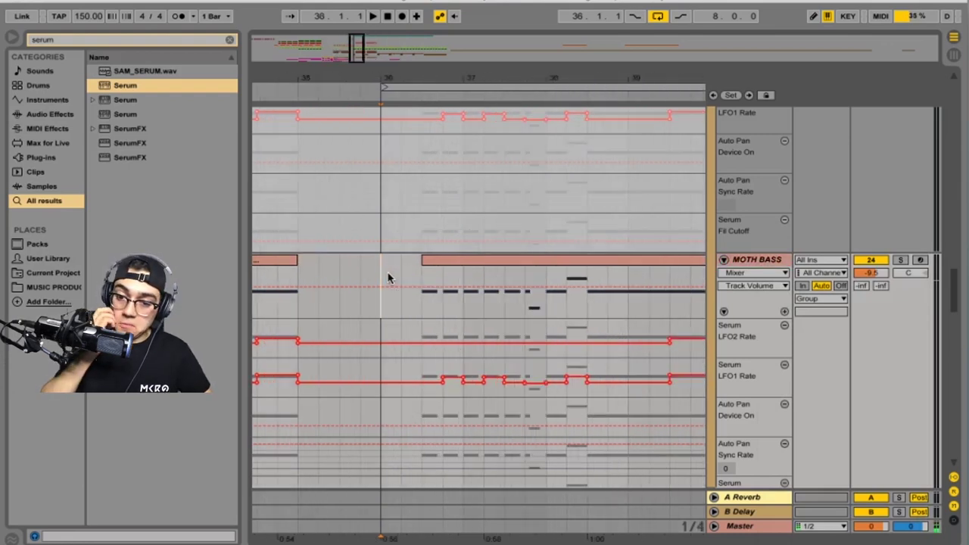
left_click(412, 272)
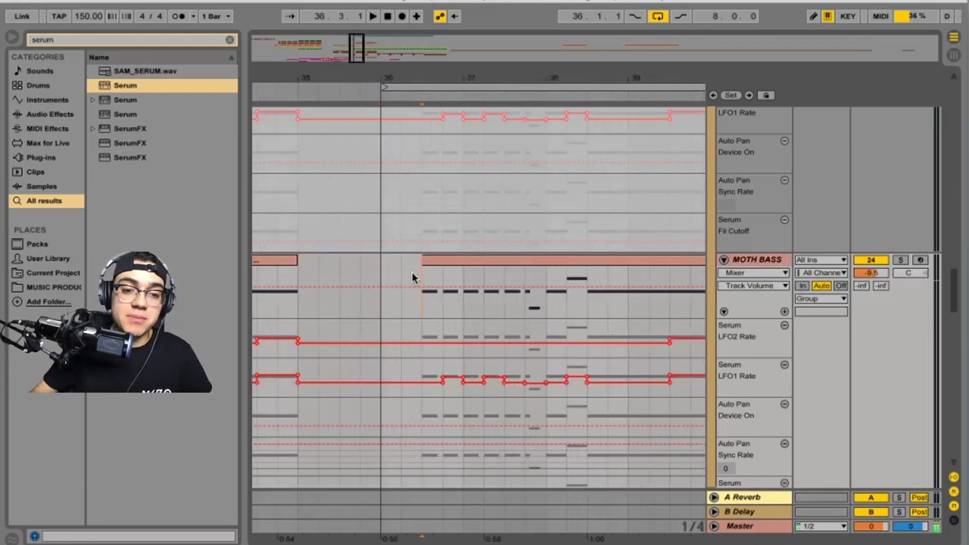
scroll(615, 304, "right", 3)
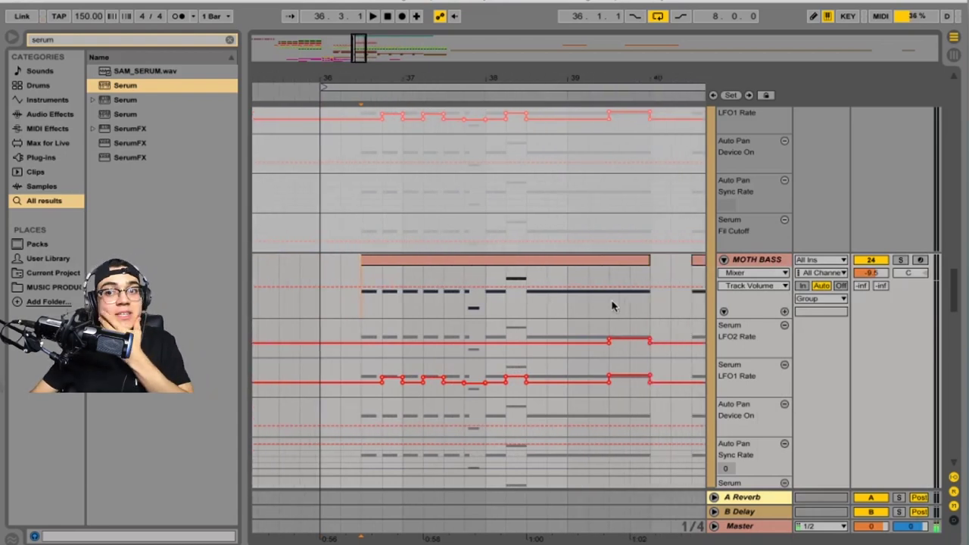
key("space")
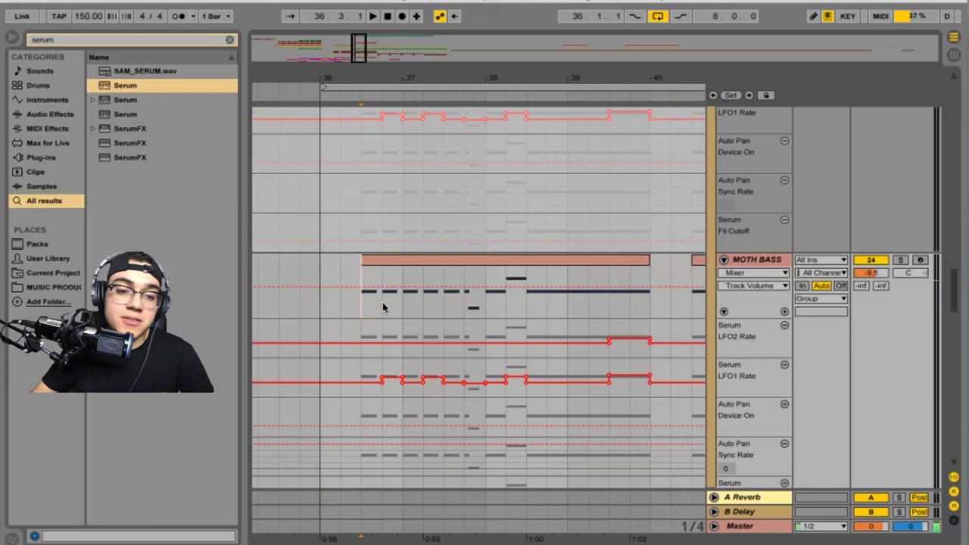
left_click(902, 259)
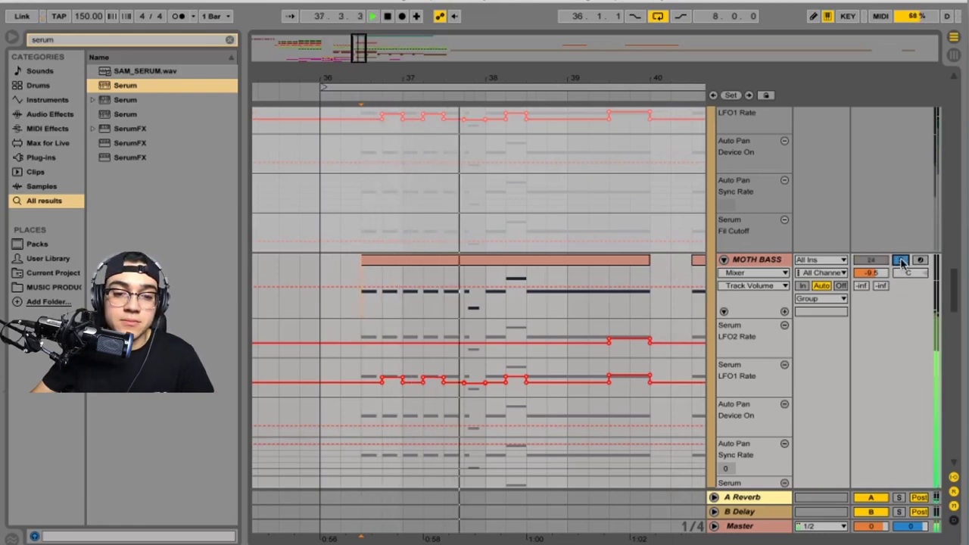
left_click(759, 261)
Show MOTH BASS's device chain and open its Serum editor
double_click(759, 260)
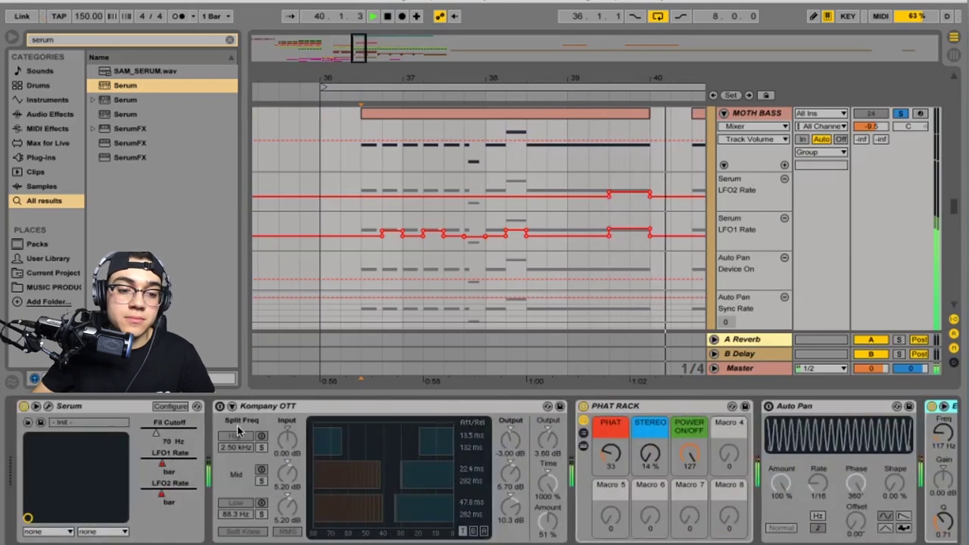
left_click(47, 407)
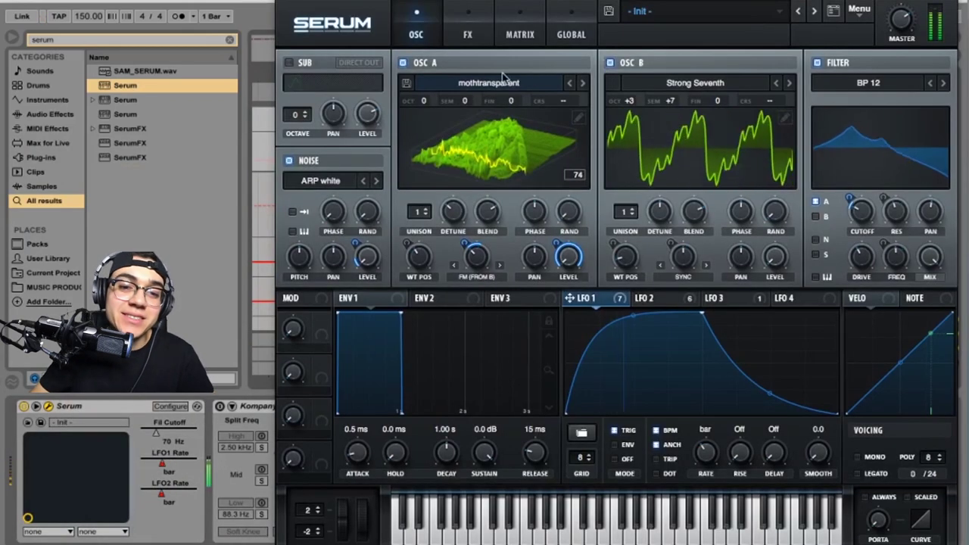
left_click(693, 85)
mouse_move(702, 226)
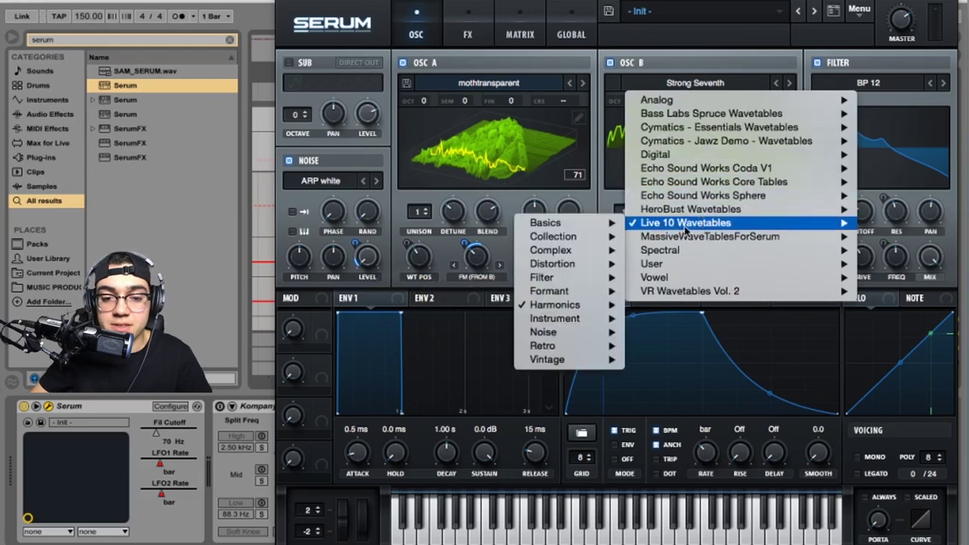
mouse_move(612, 241)
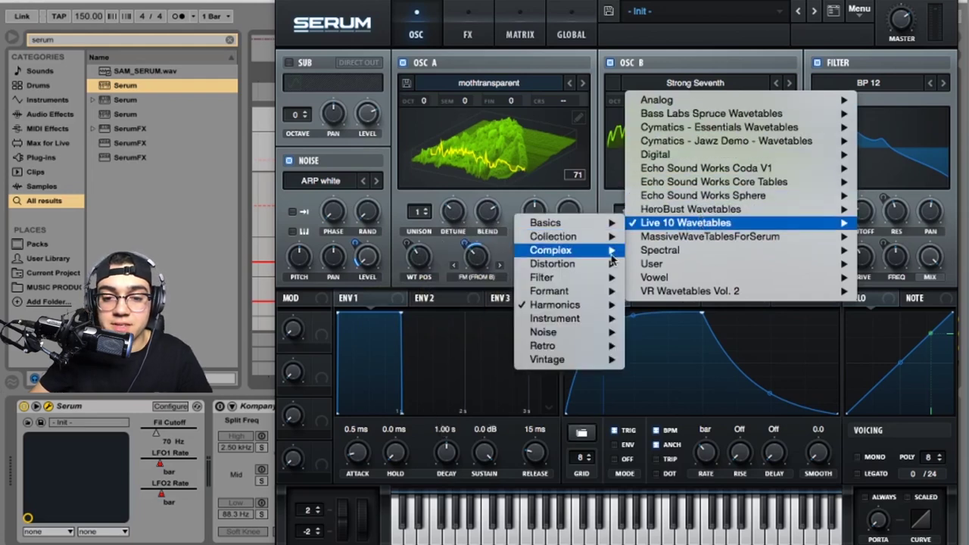
mouse_move(595, 307)
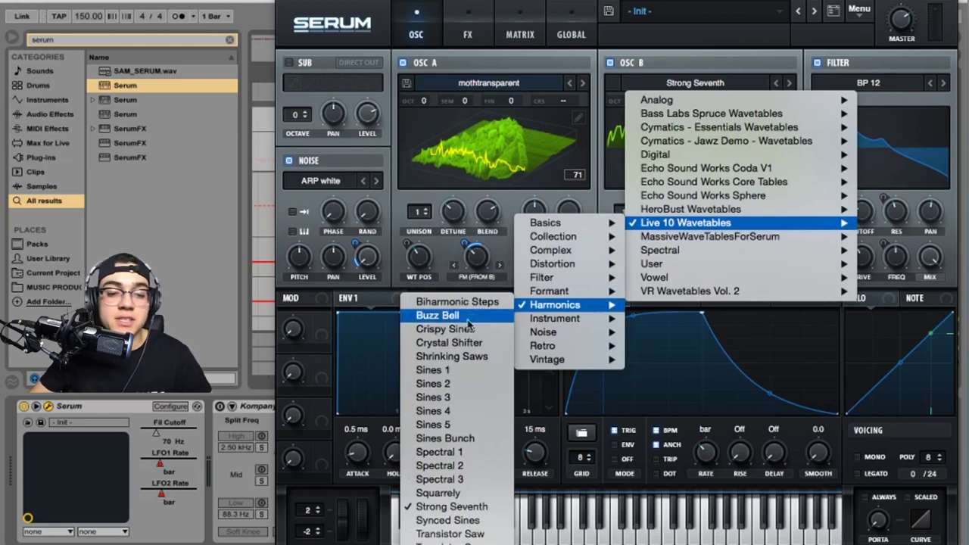
left_click(465, 507)
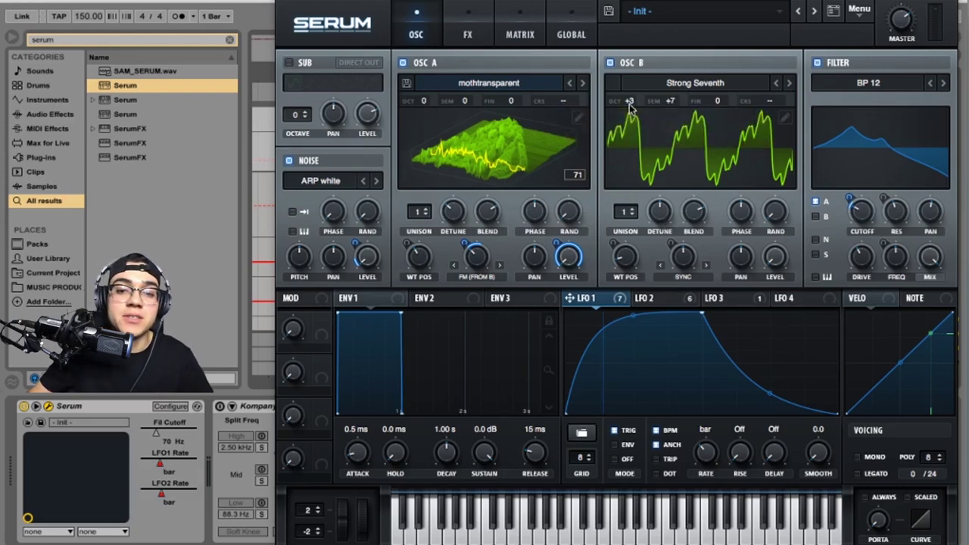
Turn off Serum's filter and the Distortion, Hyper/Dimension, Chorus and Delay effects
left_click(818, 62)
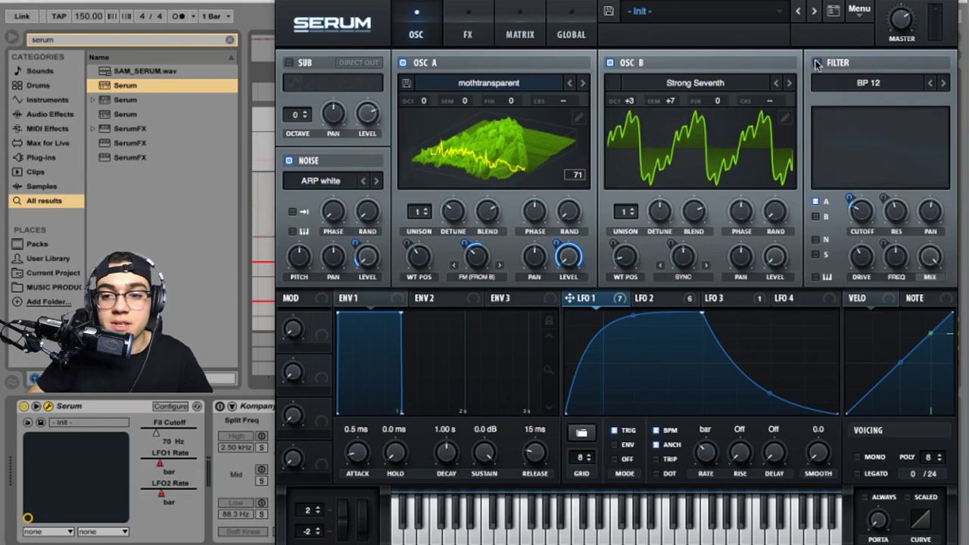
left_click(470, 32)
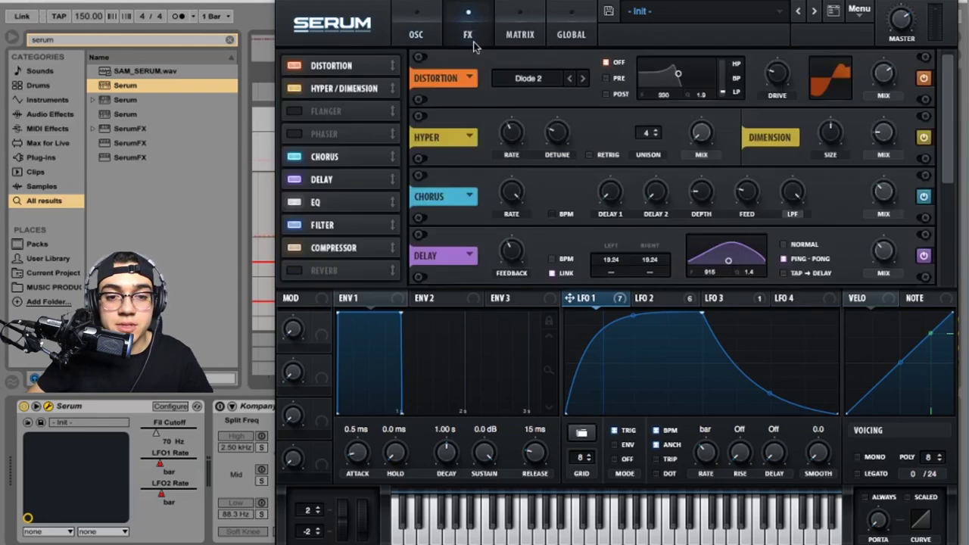
left_click(924, 78)
left_click(924, 137)
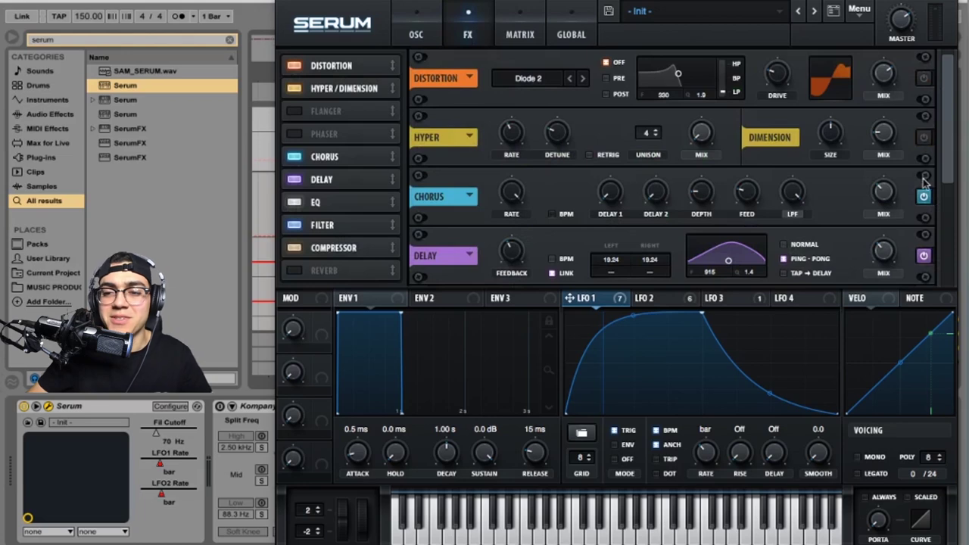
left_click(924, 196)
left_click(924, 256)
Disable the Compressor, Filter and EQ effects and return to the oscillator page
left_click_drag(951, 148, 960, 325)
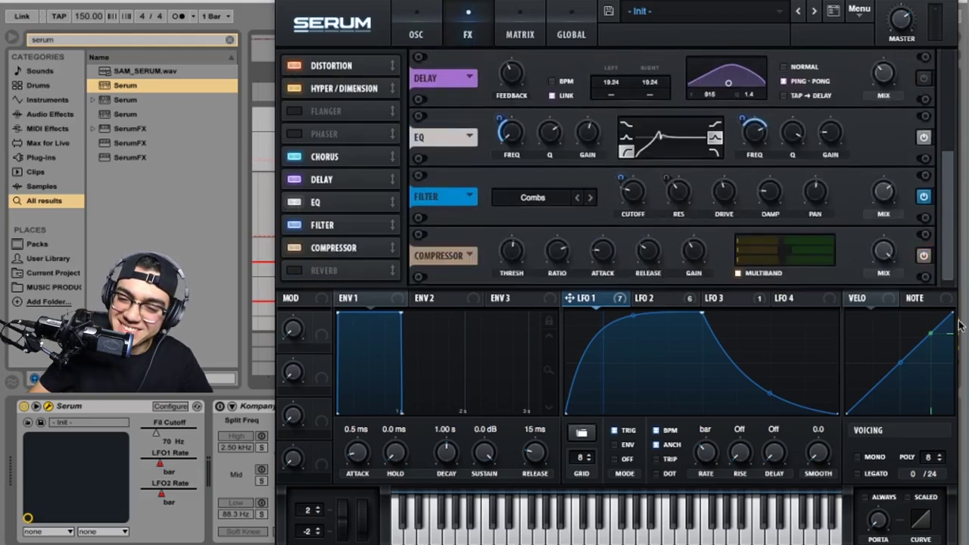
left_click(924, 256)
left_click(924, 196)
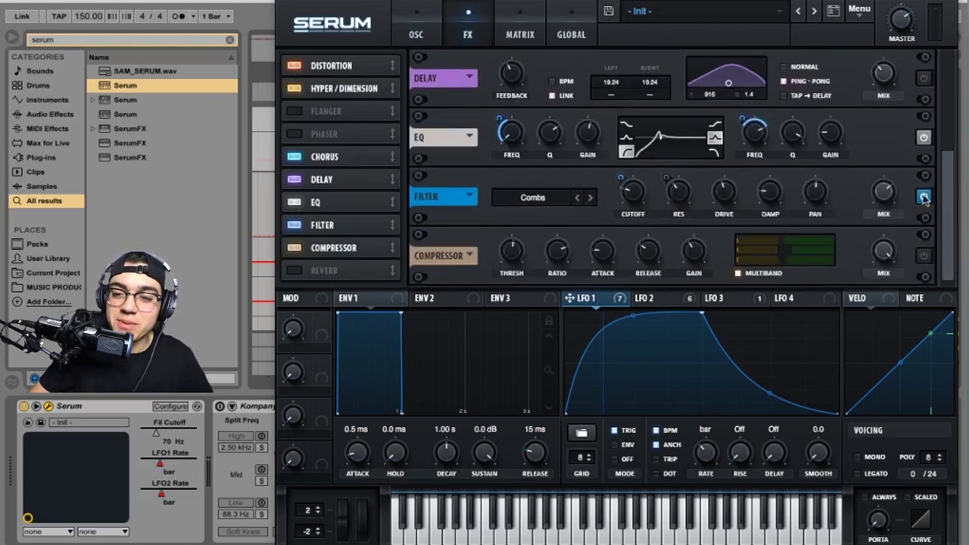
left_click(924, 137)
left_click_drag(956, 219, 939, 111)
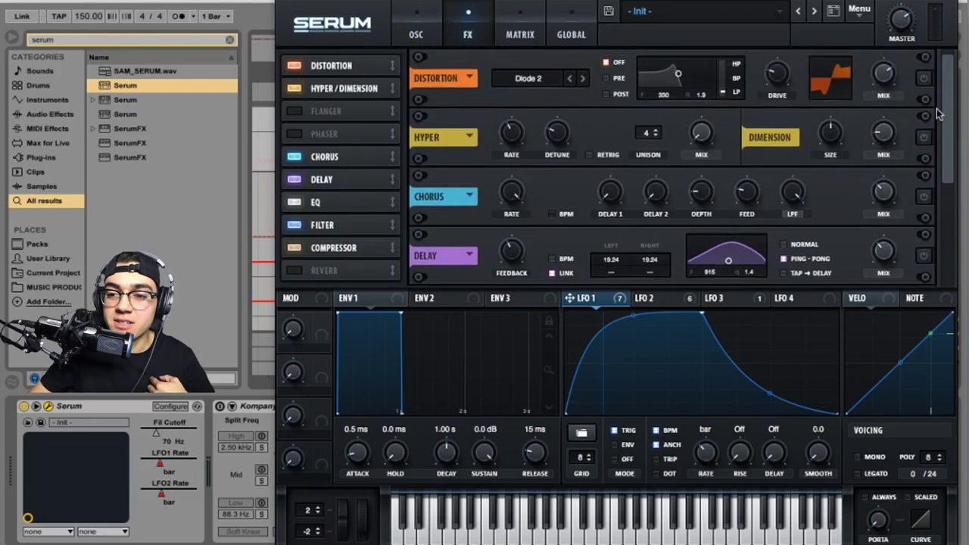
left_click(415, 34)
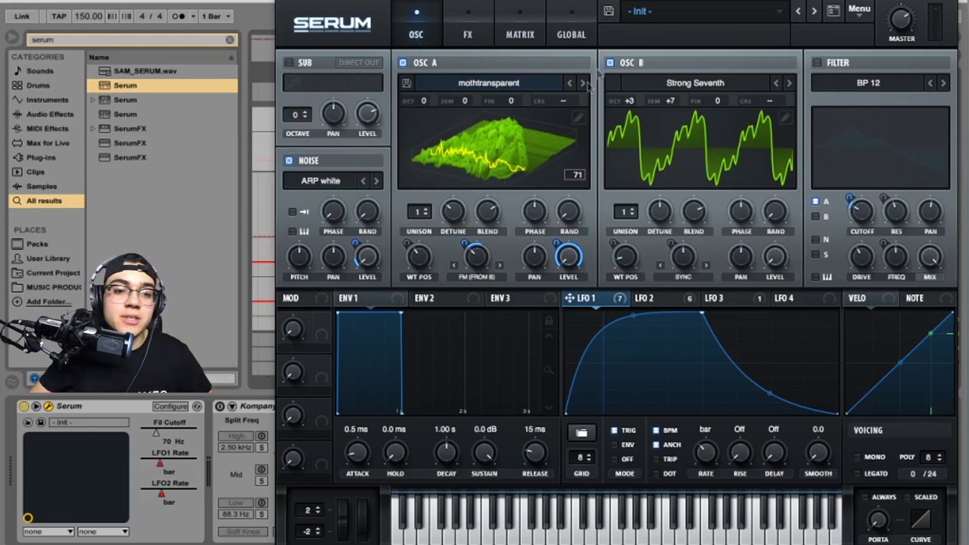
Switch off the NOISE oscillator and review the LFO 2 and LFO 1 shapes
left_click(289, 161)
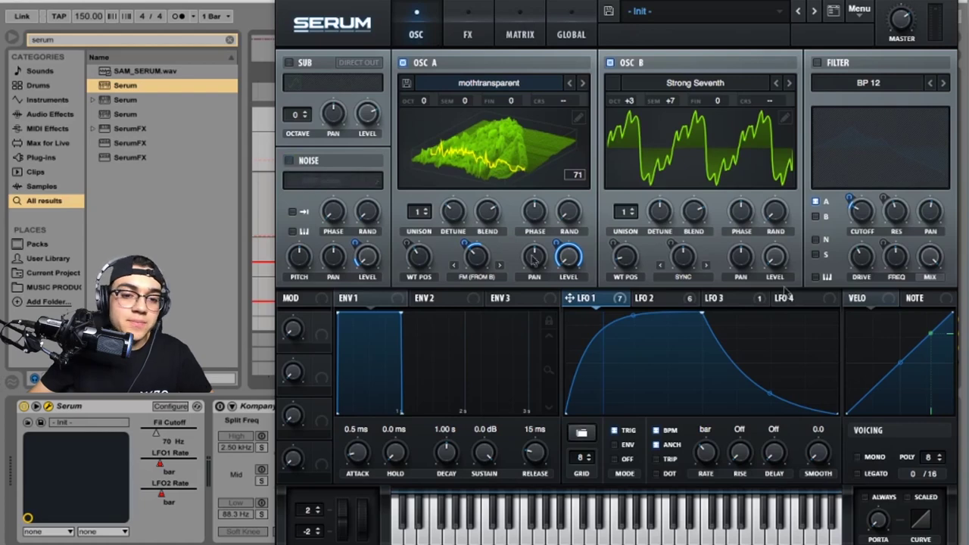
mouse_move(717, 299)
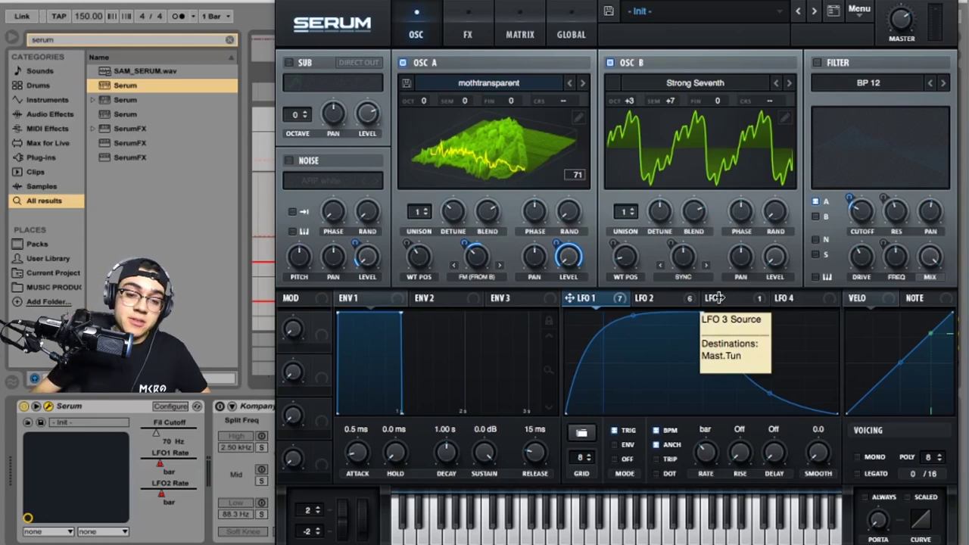
mouse_move(607, 300)
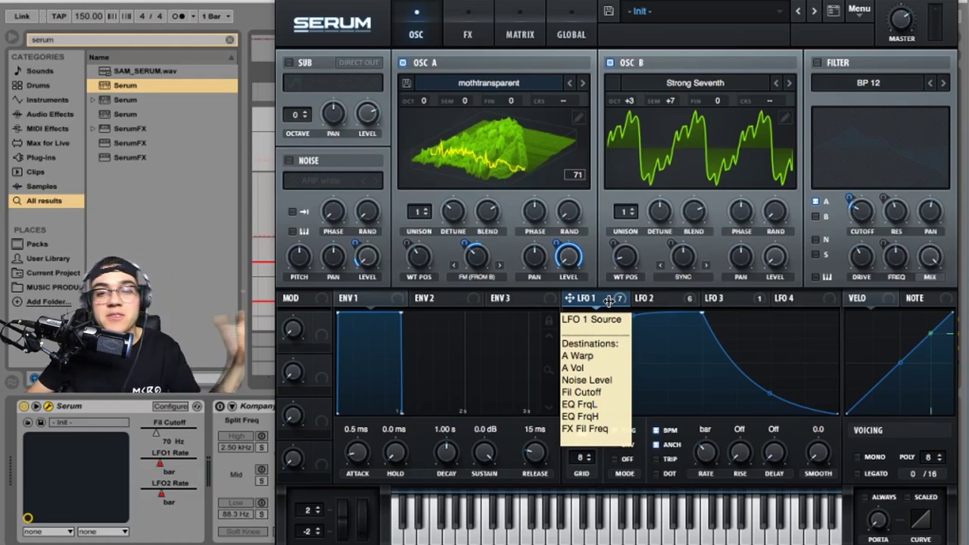
left_click(646, 300)
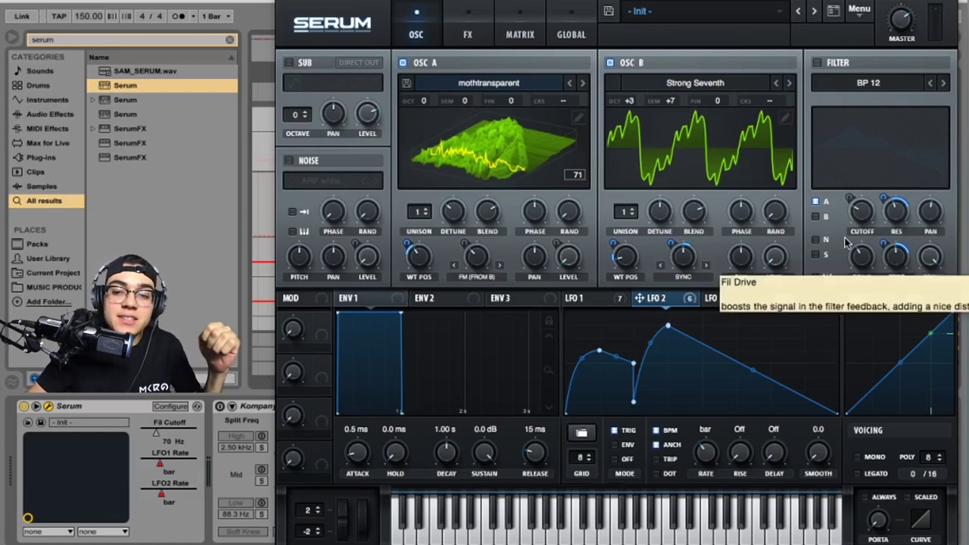
left_click(605, 297)
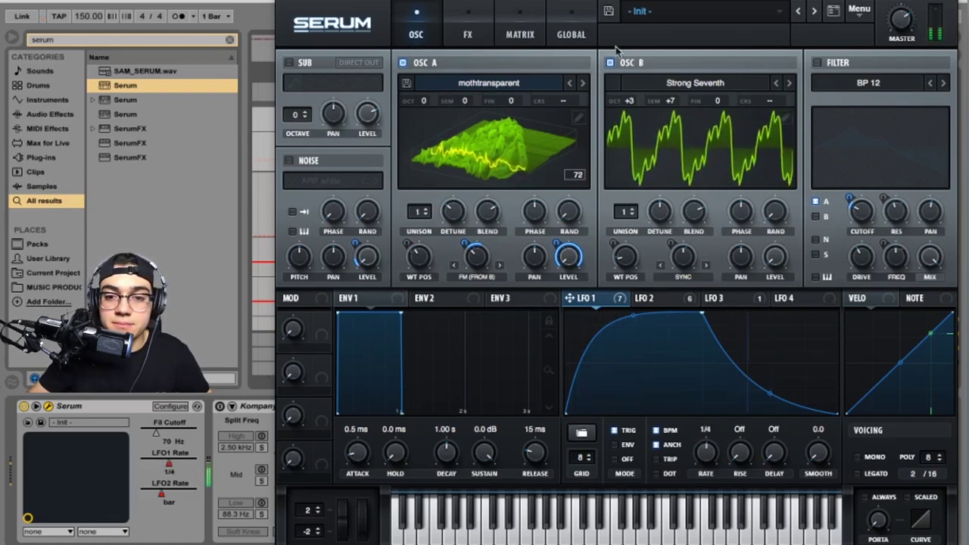
left_click(467, 34)
left_click(282, 3)
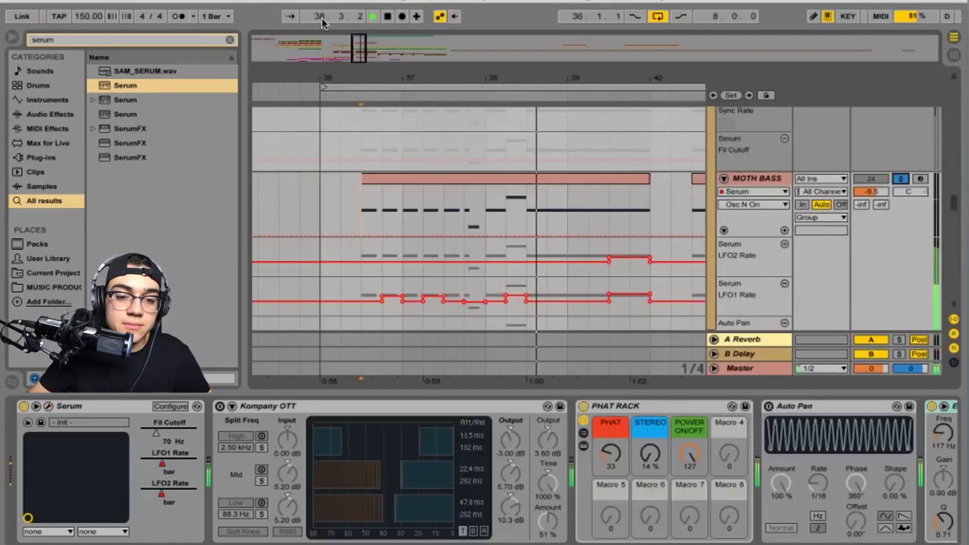
scroll(584, 424, "right", 5)
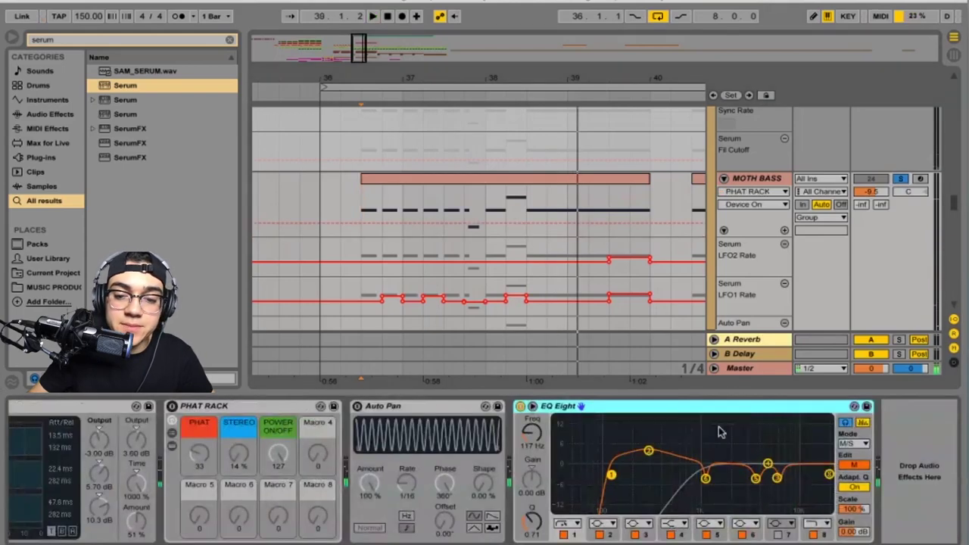
double_click(765, 179)
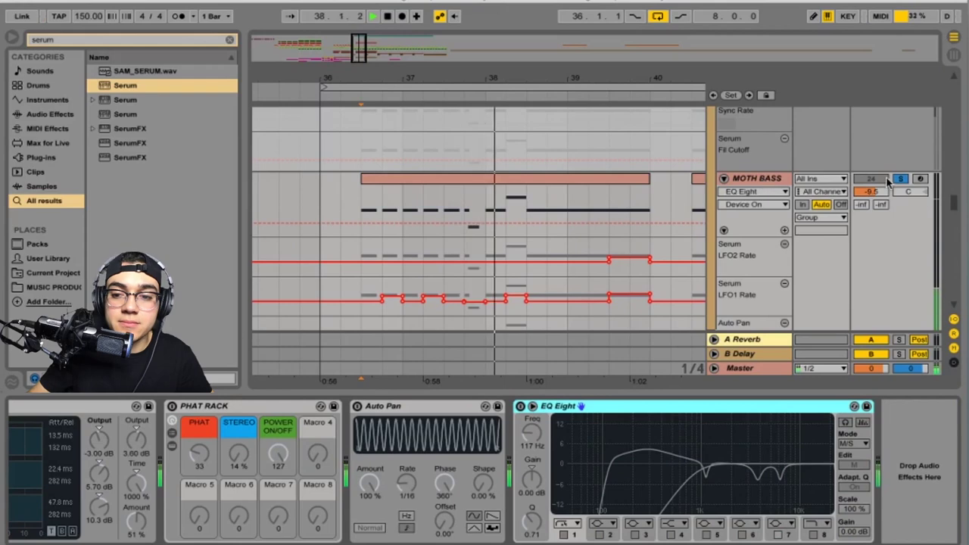
scroll(52, 424, "left", 5)
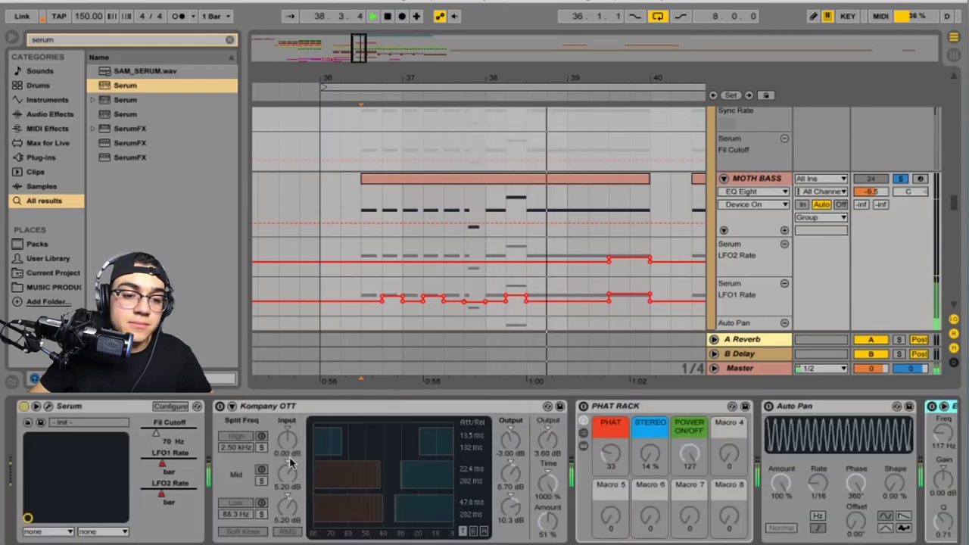
left_click(48, 407)
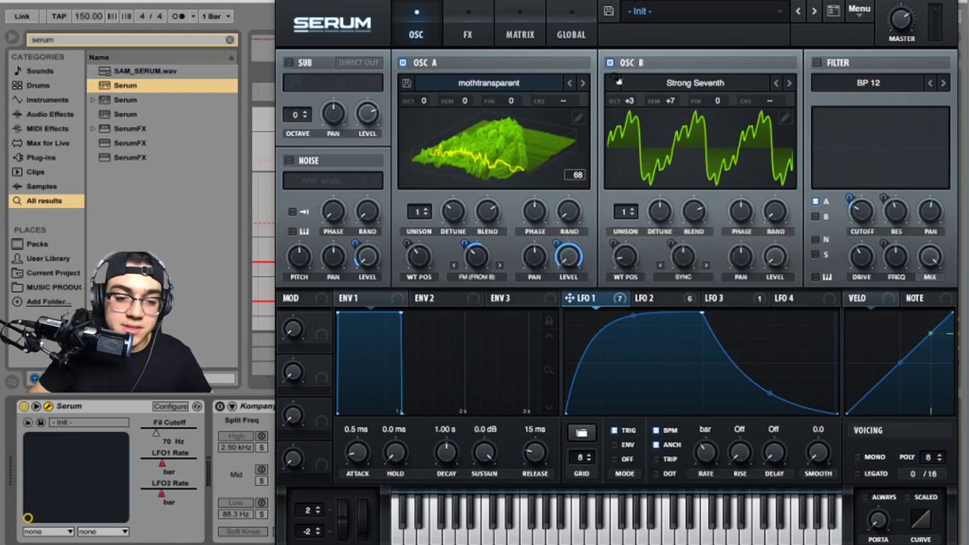
Enable the filter with the BP 12 type and check the resonance modulations
left_click(817, 63)
left_click(886, 84)
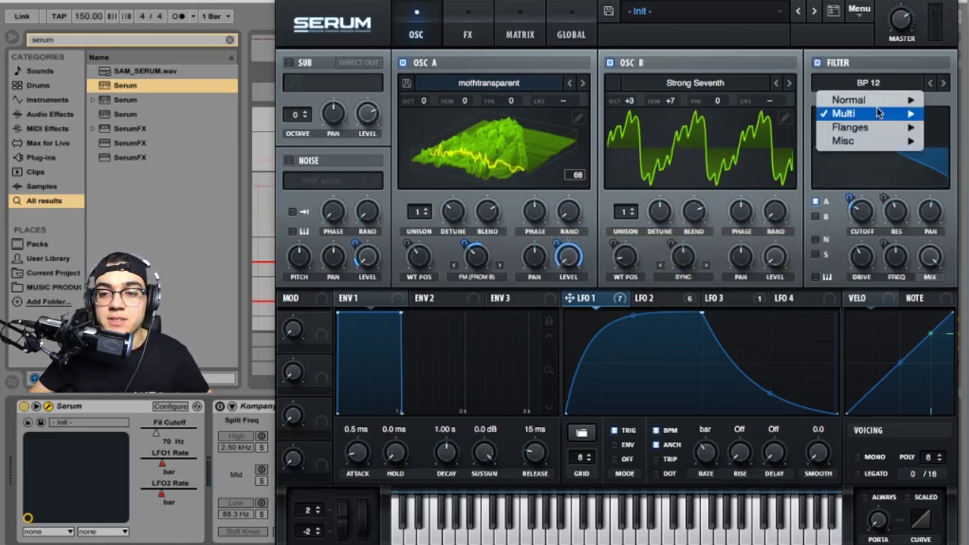
mouse_move(863, 113)
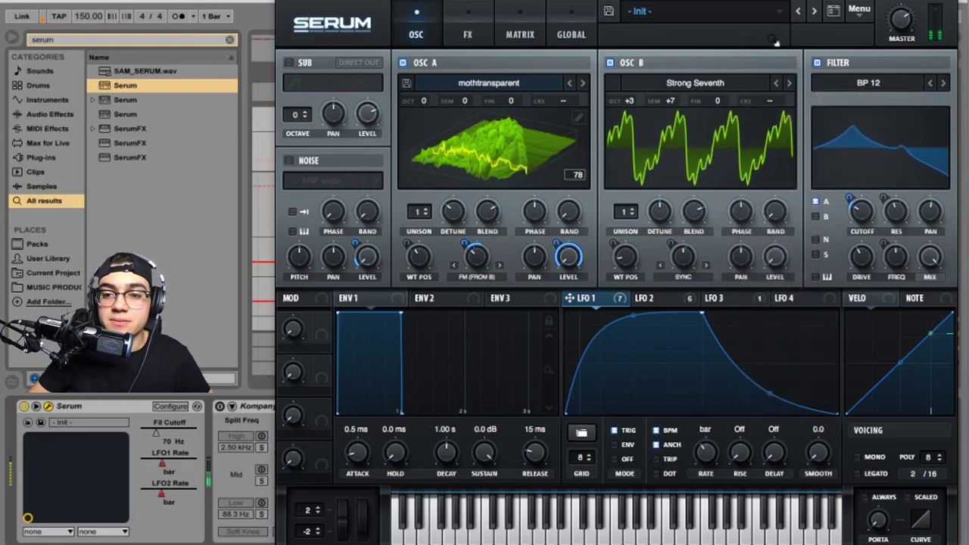
right_click(899, 225)
key("Escape")
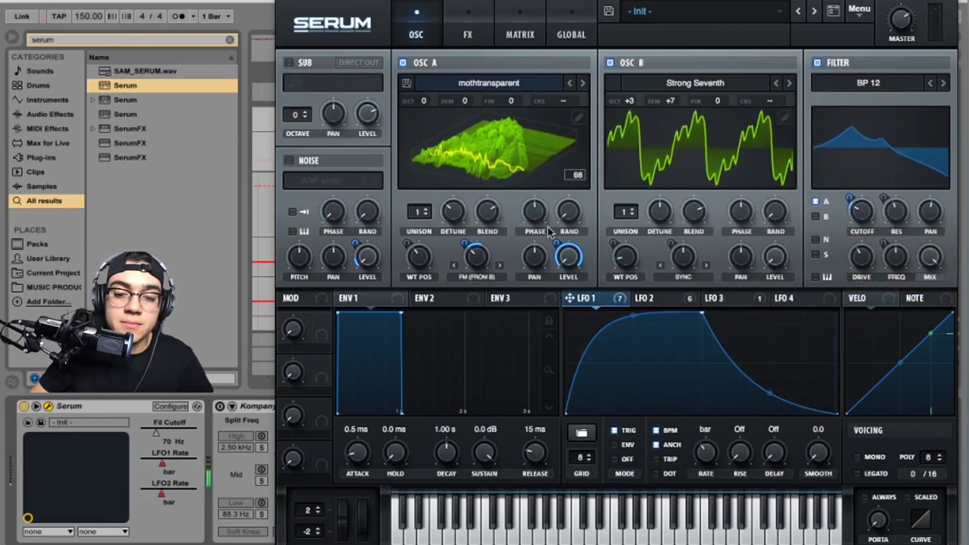
Review the LFO 2, LFO 3 and LFO 1 shapes
left_click(668, 301)
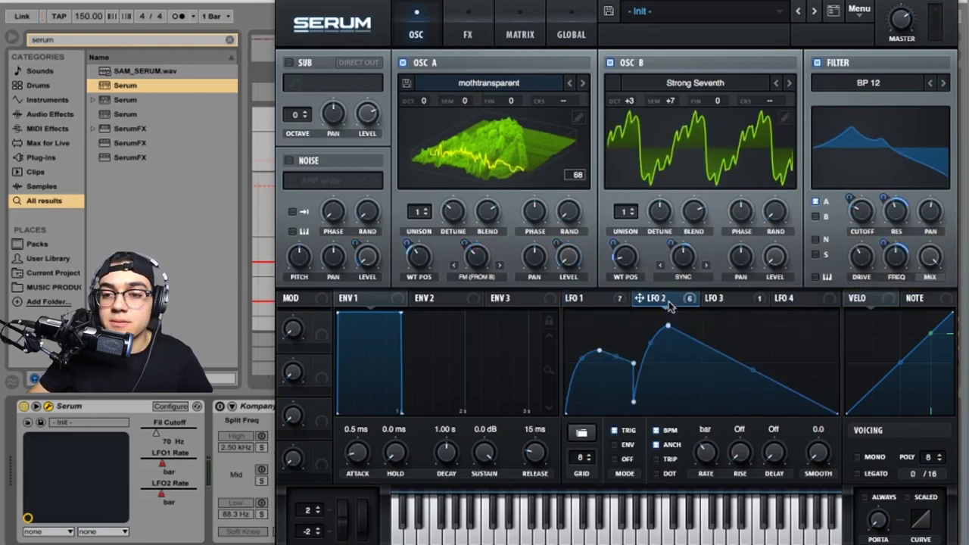
left_click(732, 302)
left_click(603, 301)
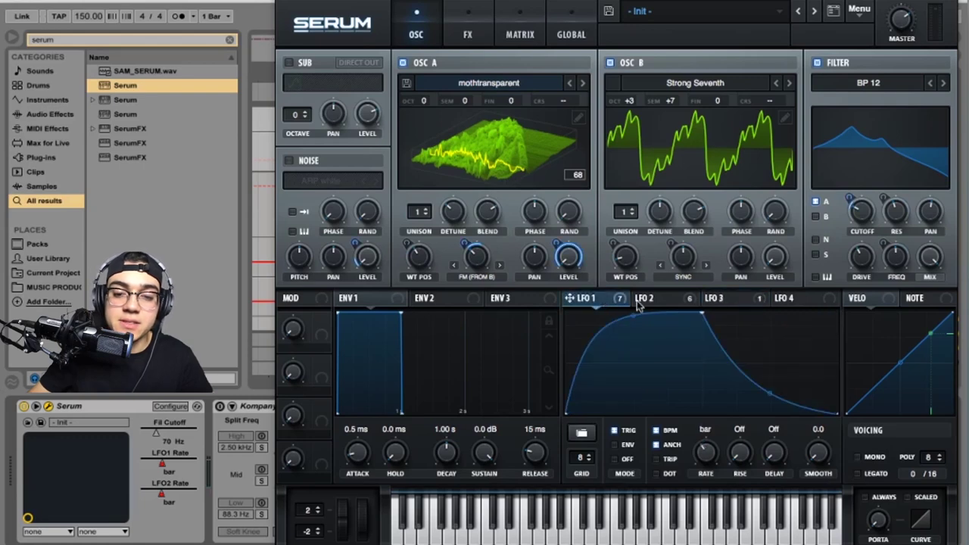
Power on Hyper/Dimension with an adjusted mix, then power on Chorus
left_click(469, 29)
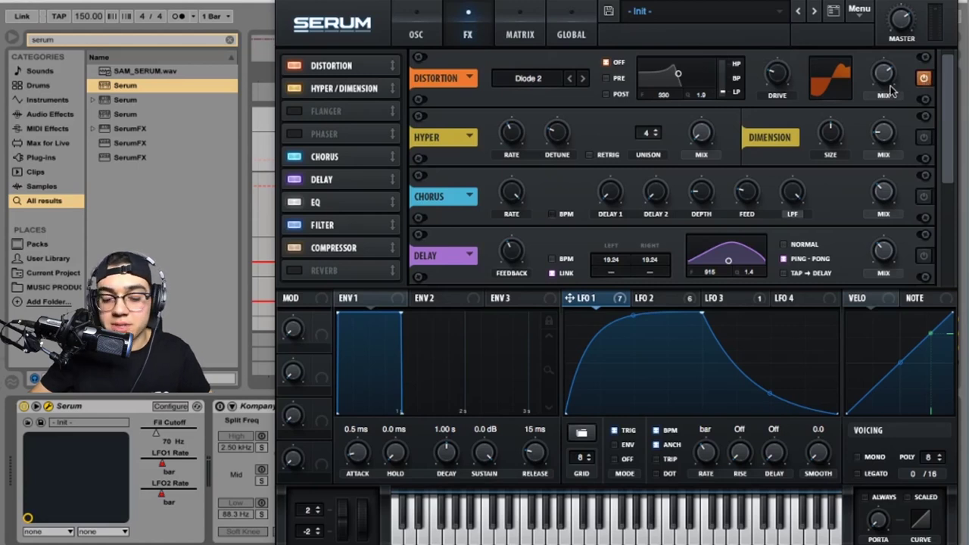
left_click(924, 137)
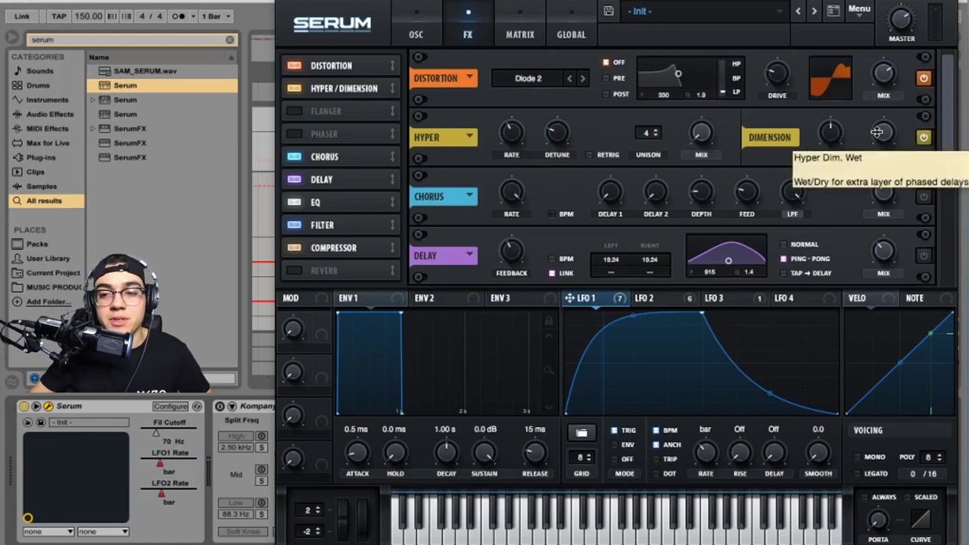
left_click(884, 133)
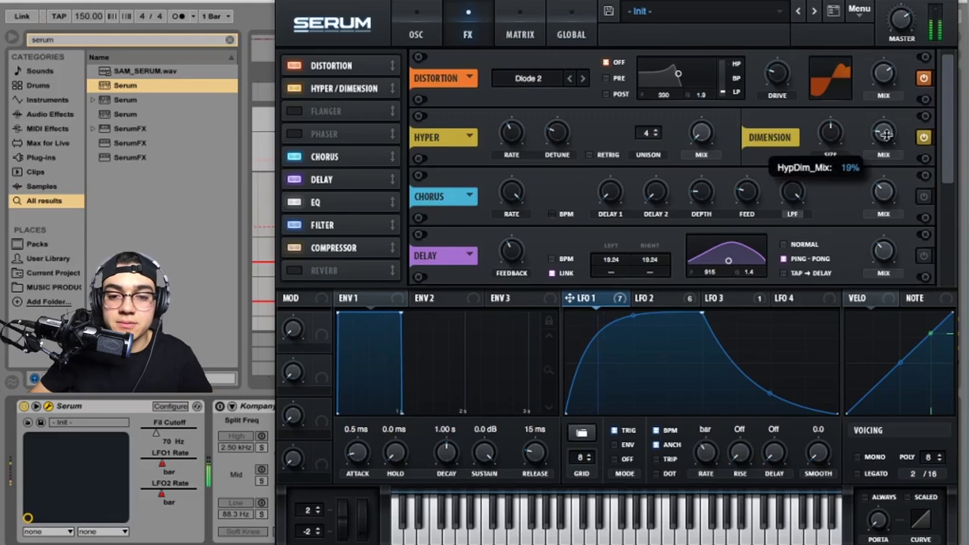
left_click(923, 196)
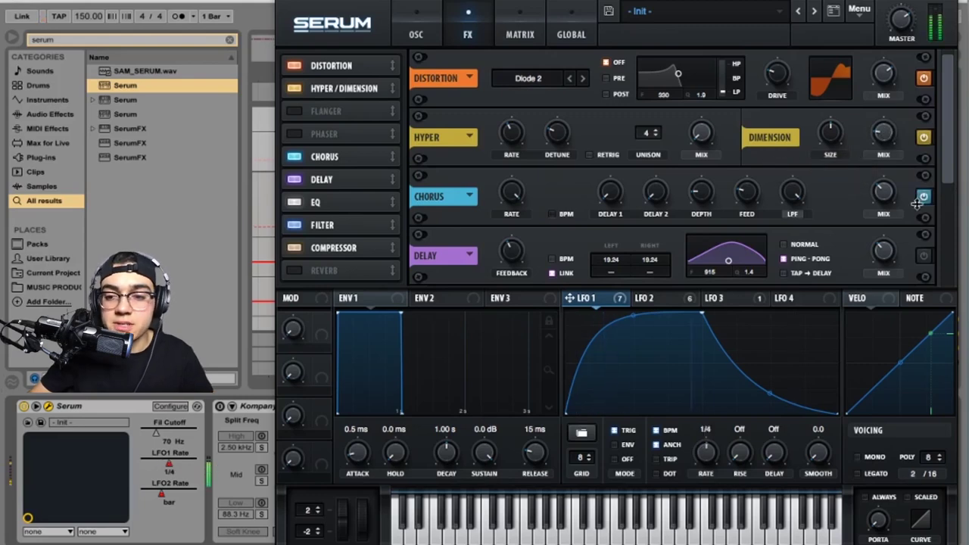
scroll(958, 239, "down", 3)
Enable ping-pong Delay at 24.26 ms, nudge the EQ high frequency, and power on the Combs Filter
scroll(957, 237, "up", 1)
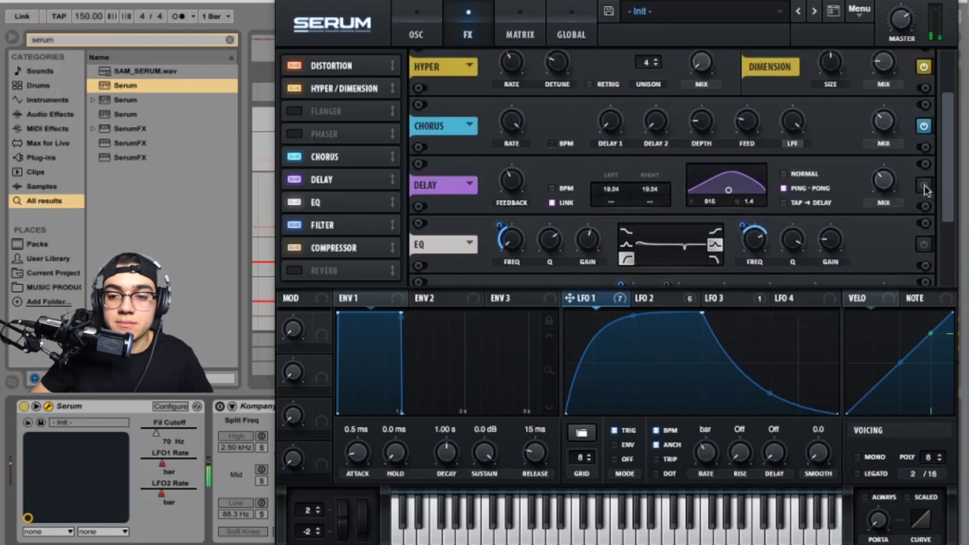
left_click(924, 186)
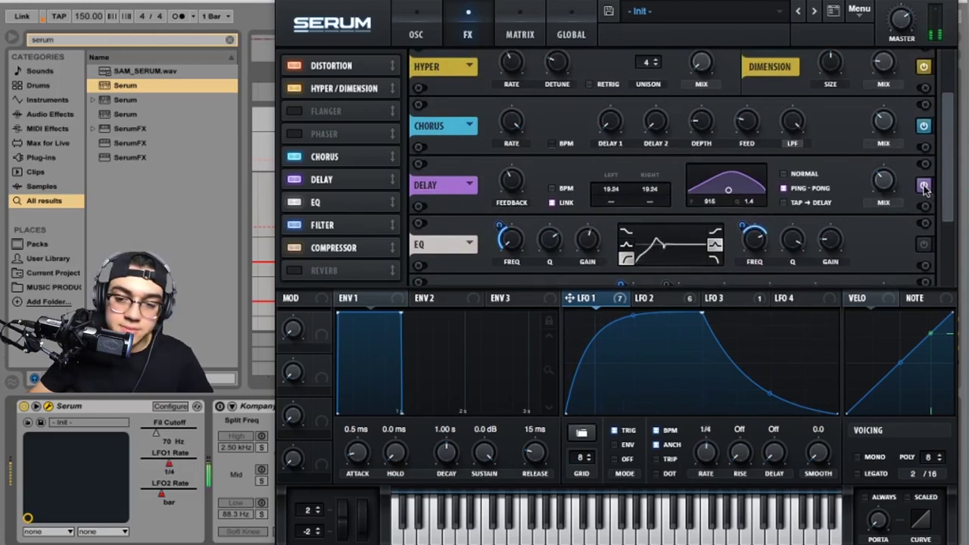
left_click_drag(612, 194, 612, 178)
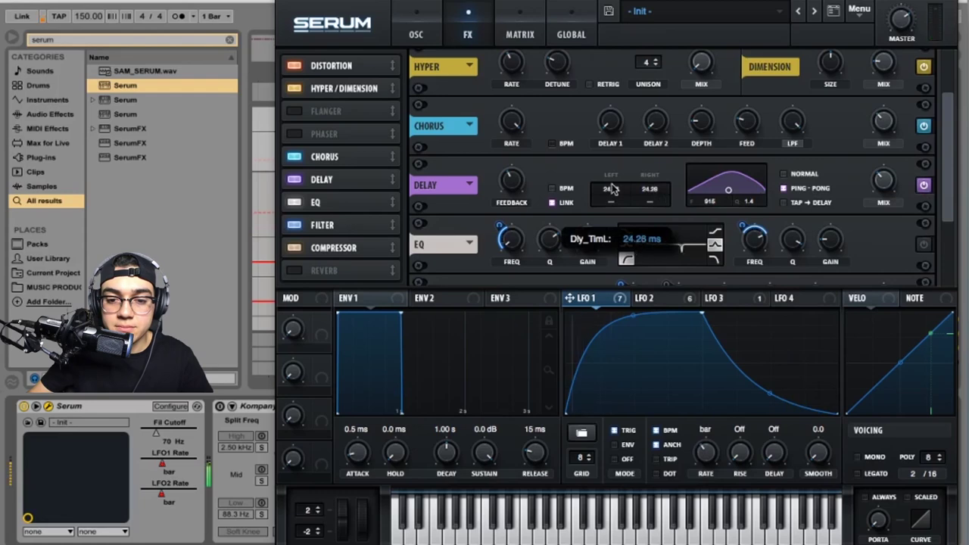
scroll(952, 212, "down", 2)
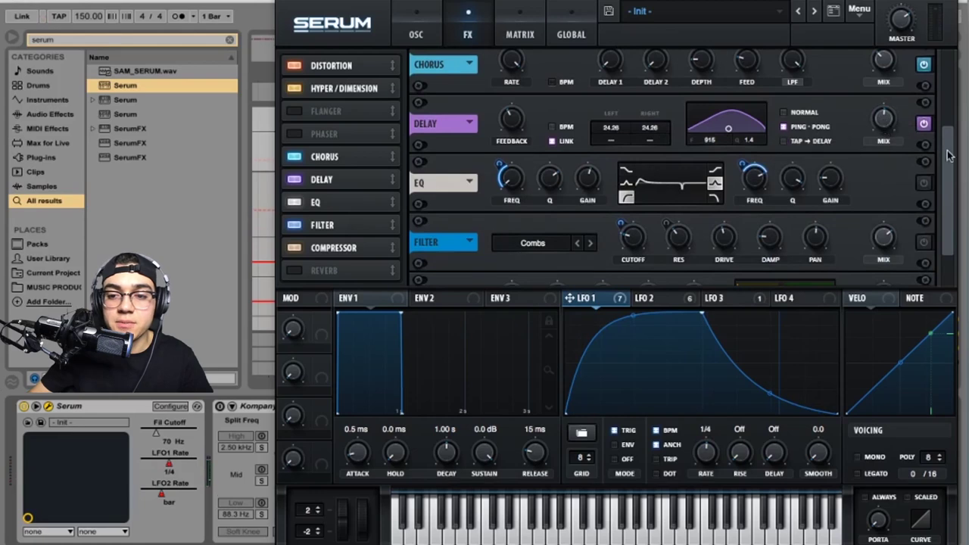
scroll(926, 163, "down", 1)
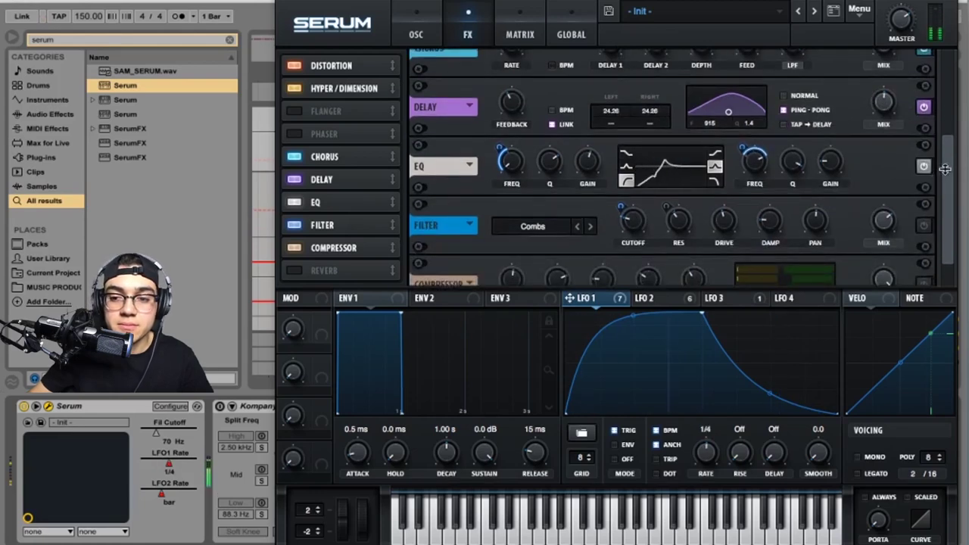
scroll(946, 173, "down", 1)
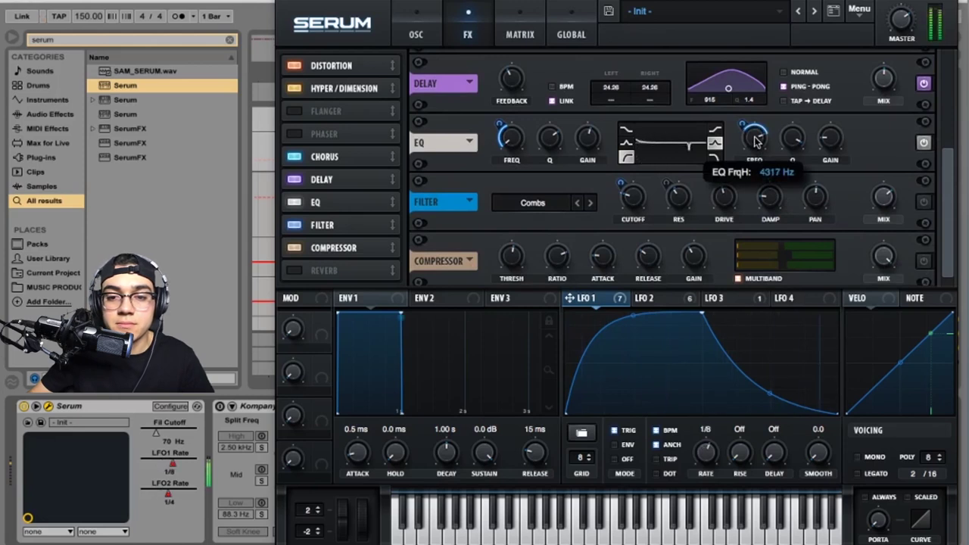
scroll(756, 139, "up", 1)
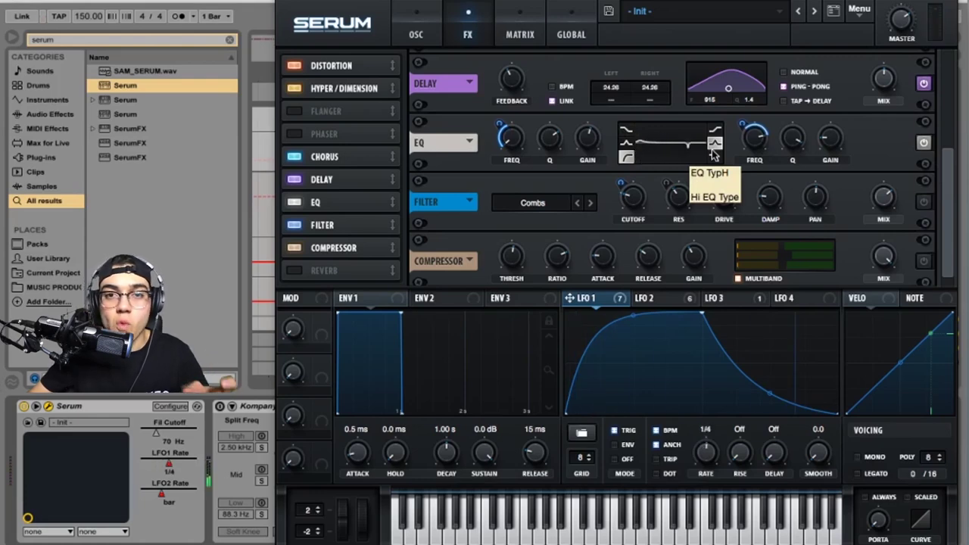
scroll(948, 203, "down", 1)
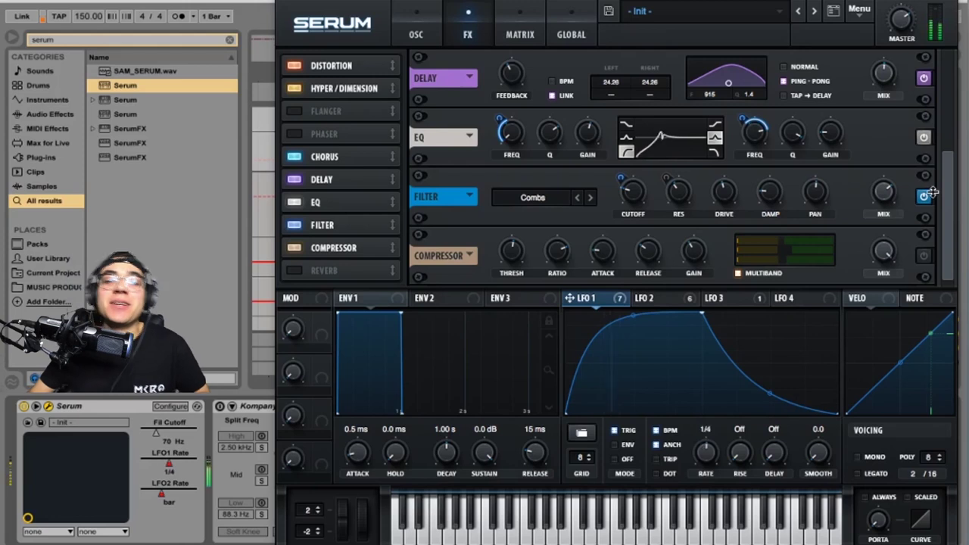
Keep the filter effect on Combs and raise its mix to 94%
left_click(523, 197)
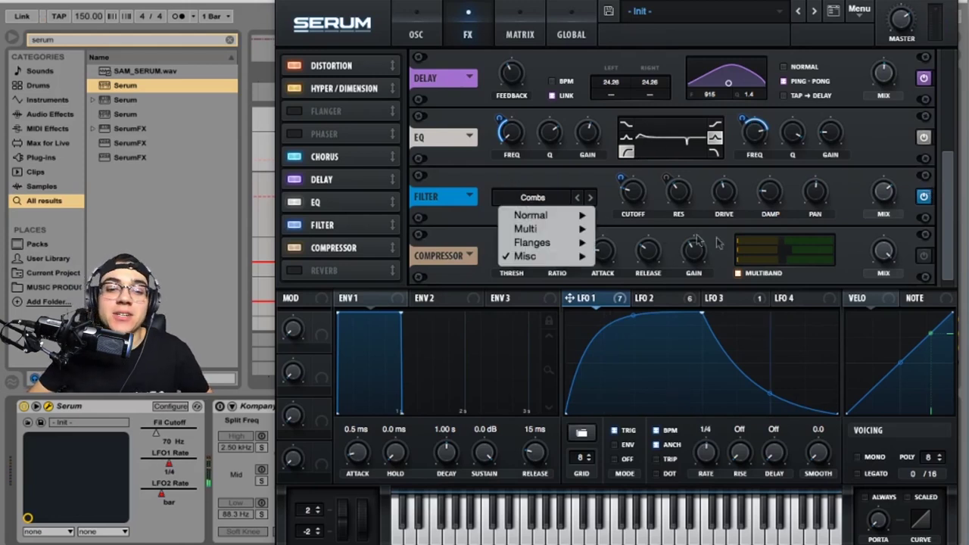
mouse_move(552, 256)
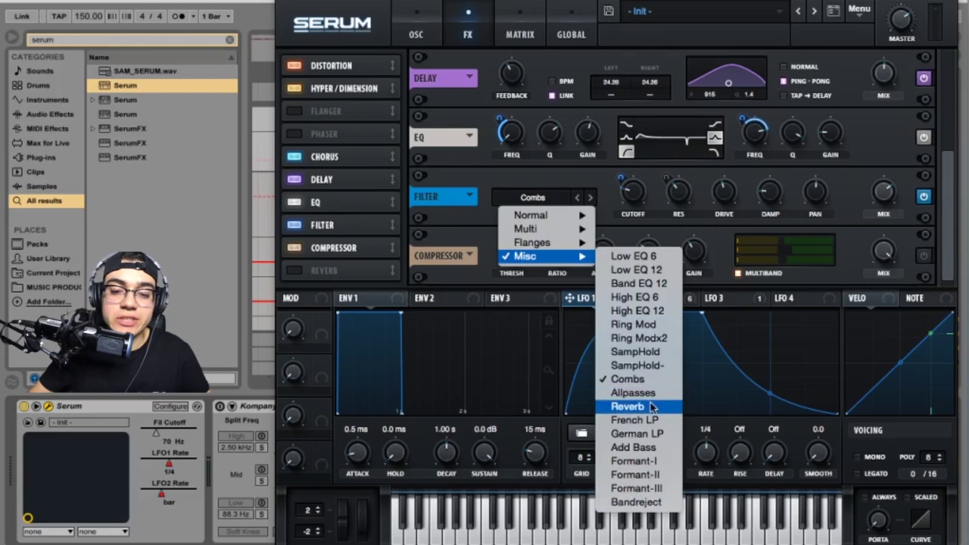
key("Escape")
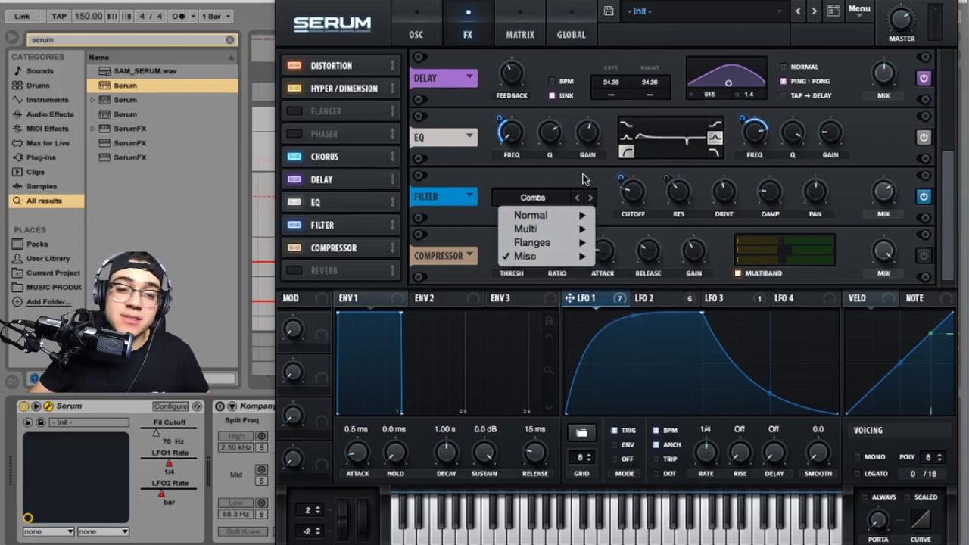
key("Escape")
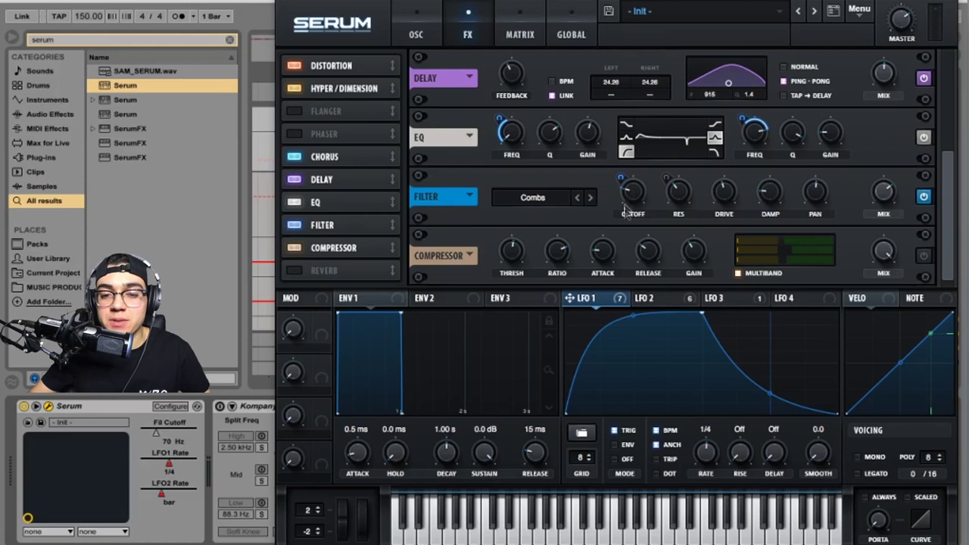
mouse_move(634, 202)
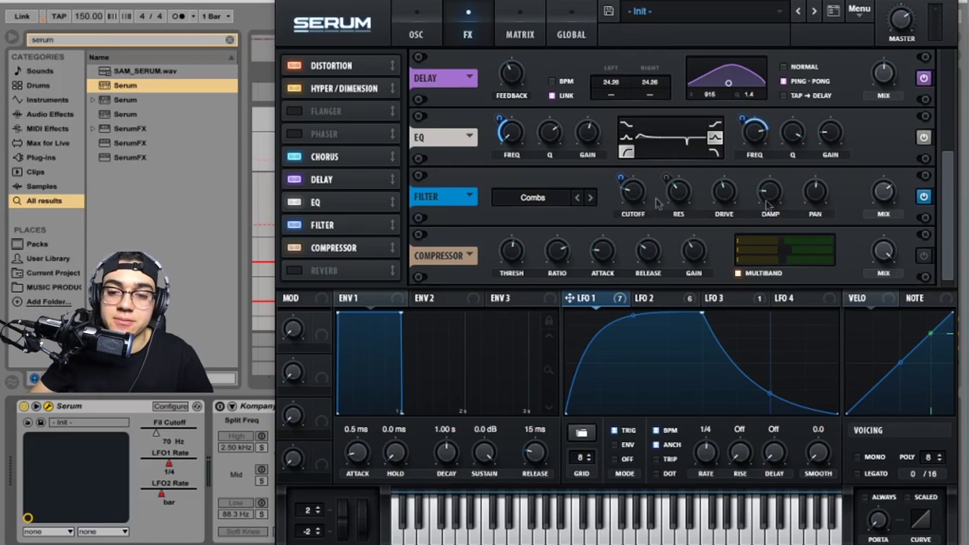
left_click(885, 194)
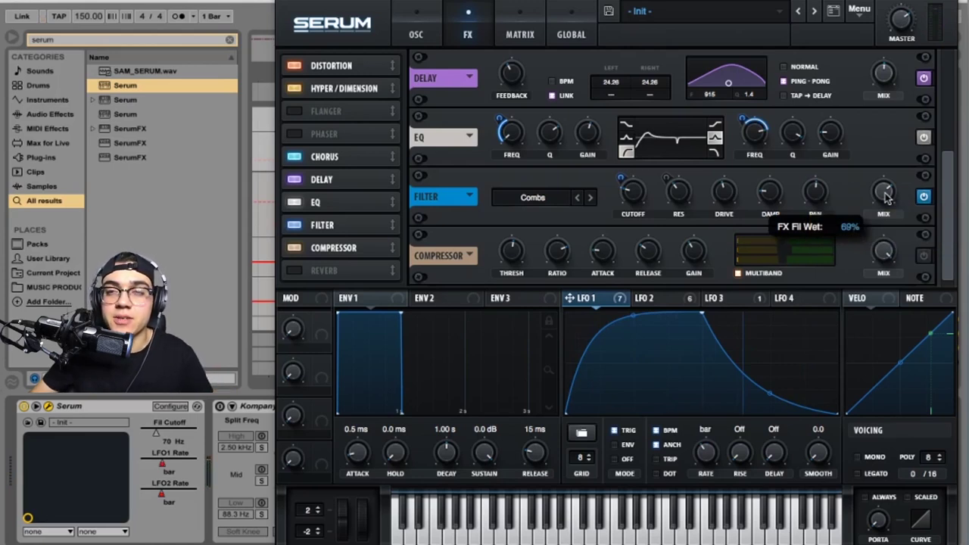
left_click_drag(868, 161, 891, 171)
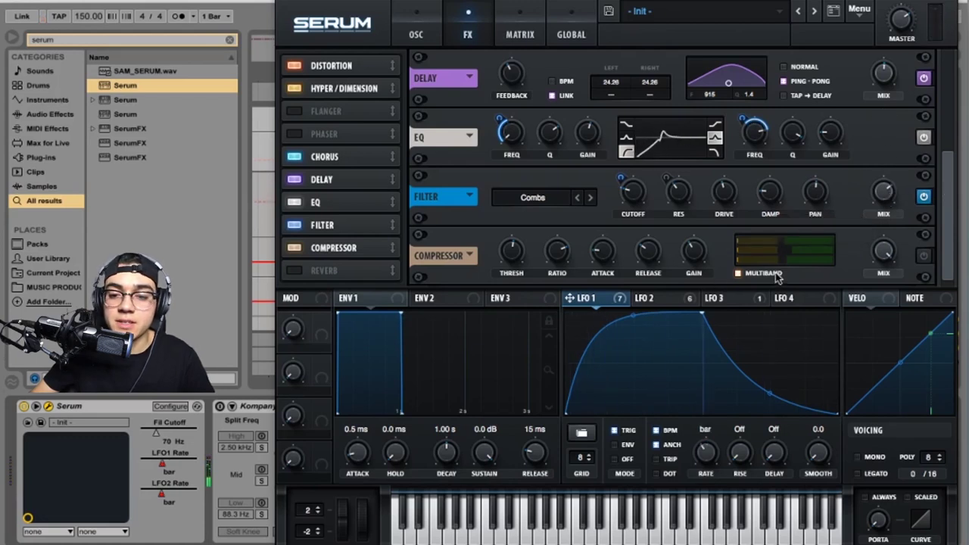
Enable the Compressor and a Plate reverb with slightly larger size and 0% mix
left_click(924, 257)
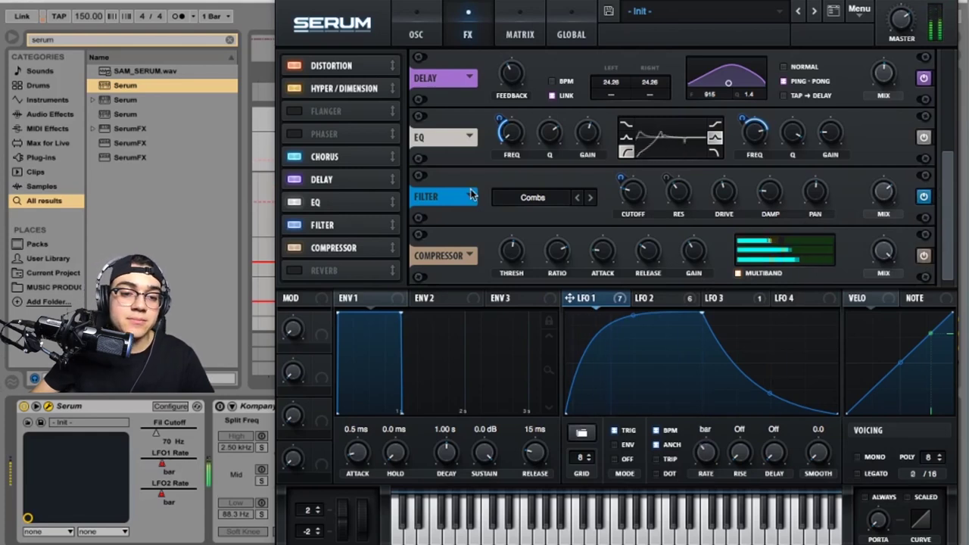
left_click(297, 271)
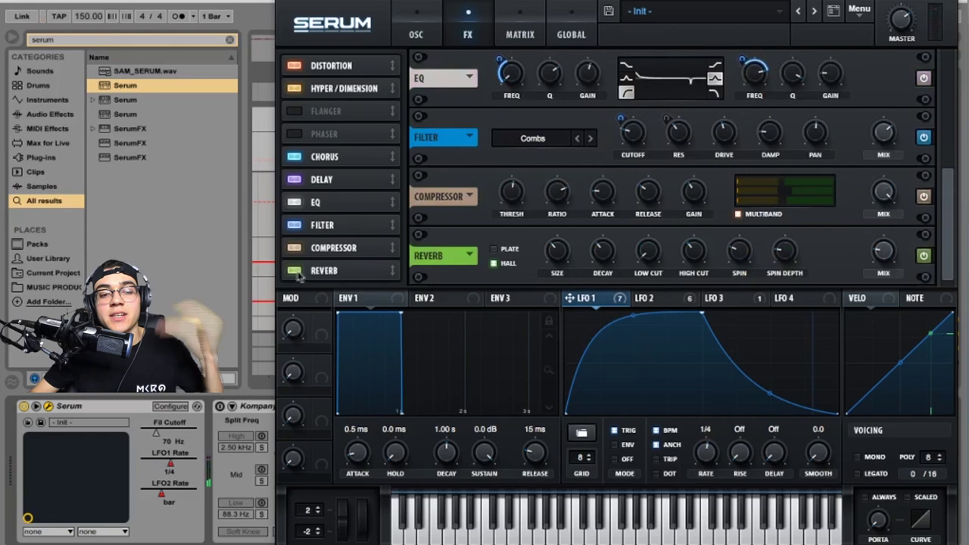
left_click(493, 250)
left_click_drag(551, 337, 560, 288)
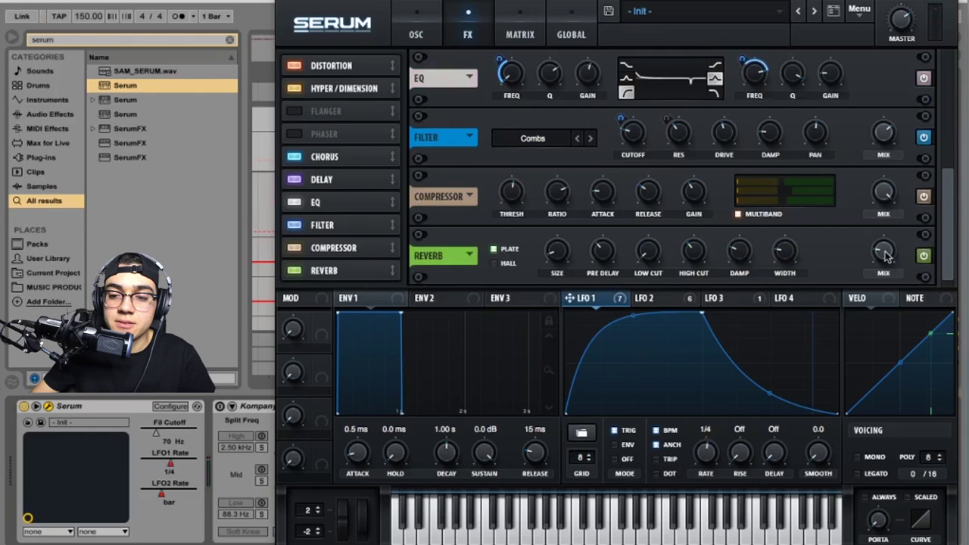
mouse_move(885, 256)
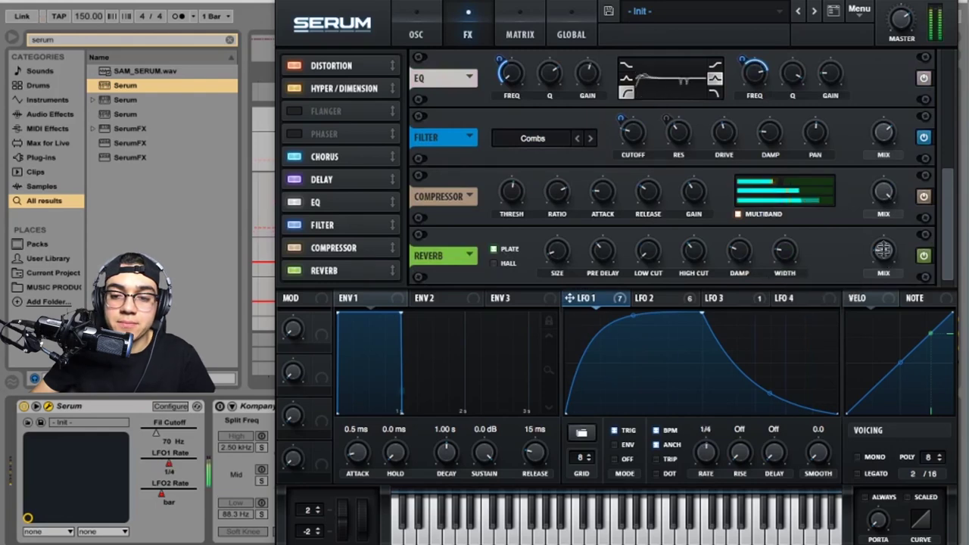
mouse_move(885, 256)
left_mouse_down()
mouse_move(889, 291)
mouse_move(883, 265)
left_mouse_up()
left_click(426, 23)
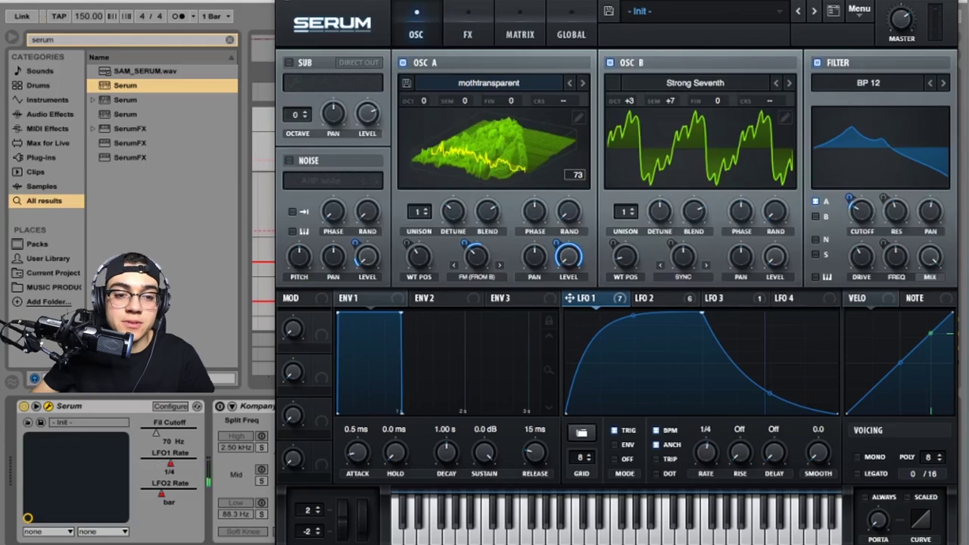
Switch on the noise oscillator and check its LFO 1 → Noise Level routing in the Matrix
left_click(289, 160)
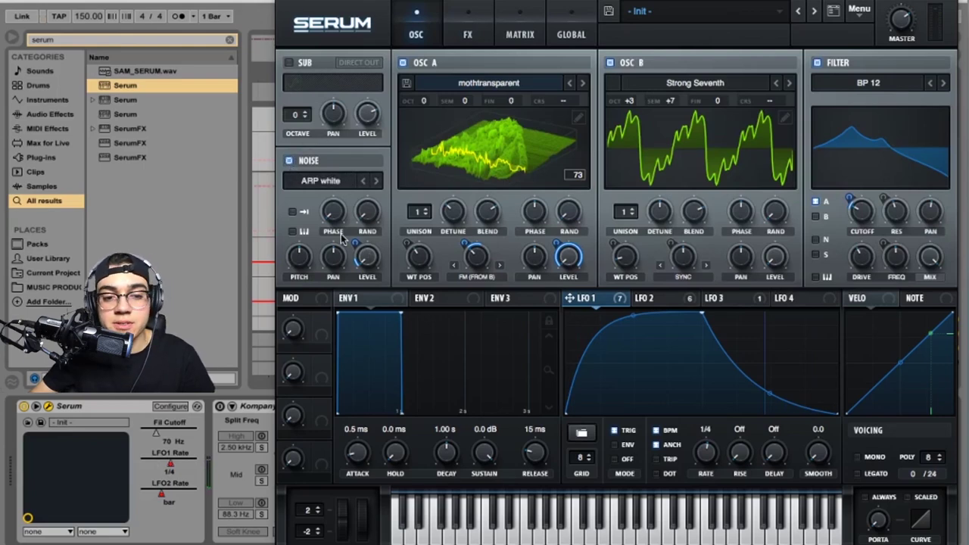
mouse_move(355, 244)
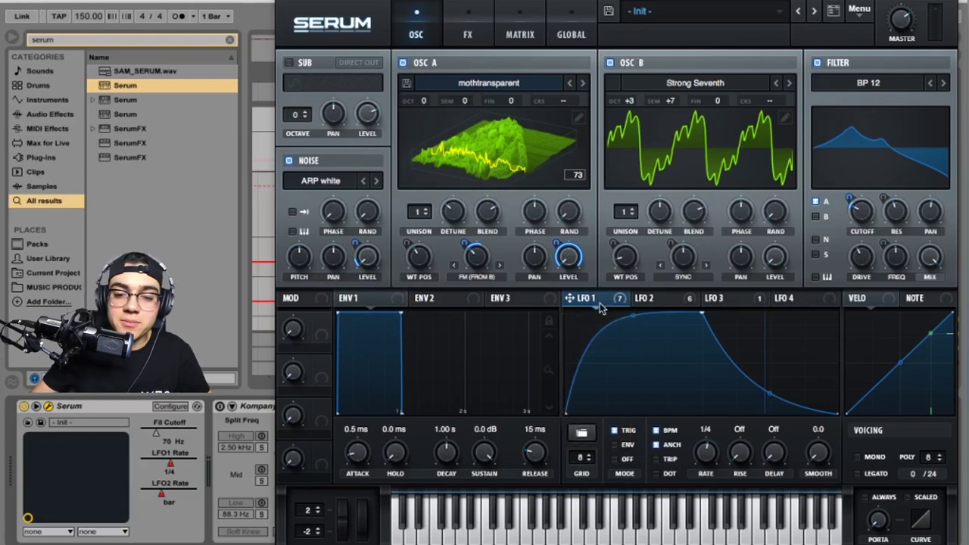
left_click(471, 31)
left_click(520, 32)
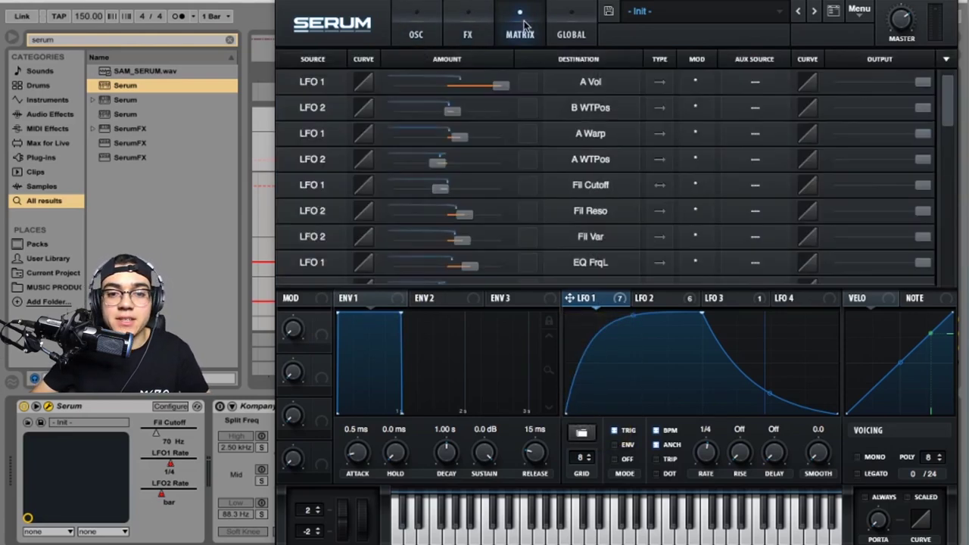
scroll(952, 106, "down", 2)
left_click_drag(954, 108, 961, 154)
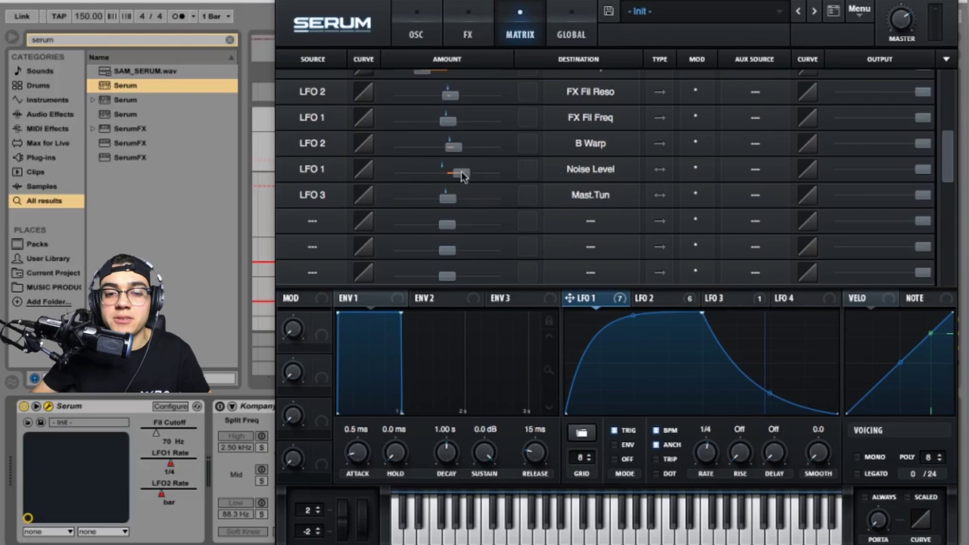
Lower the noise oscillator's level to 0%
left_click(417, 38)
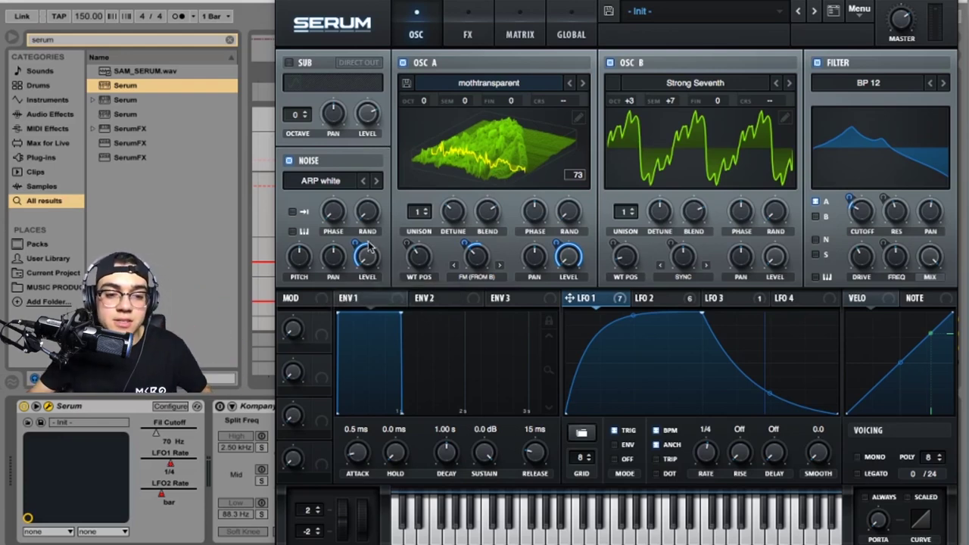
left_click_drag(369, 247, 301, 465)
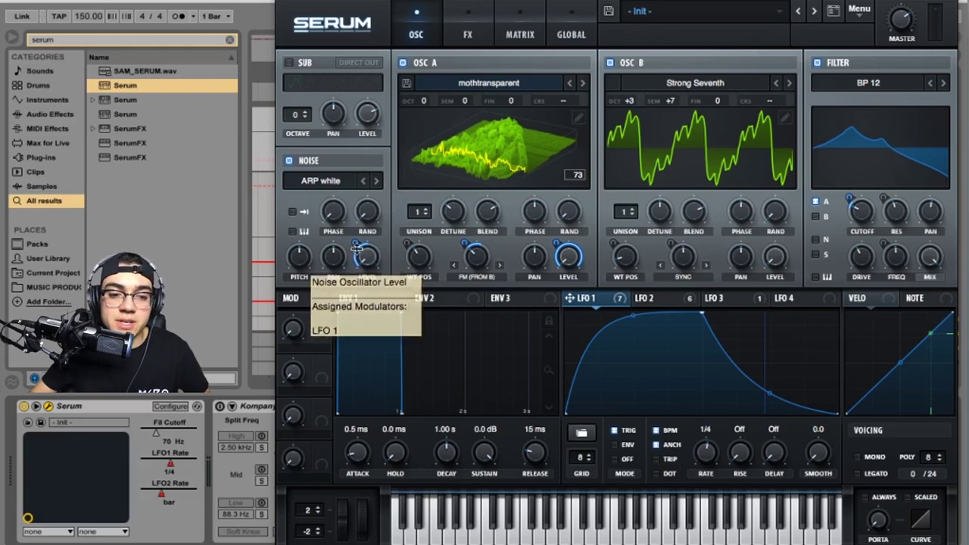
left_click(470, 35)
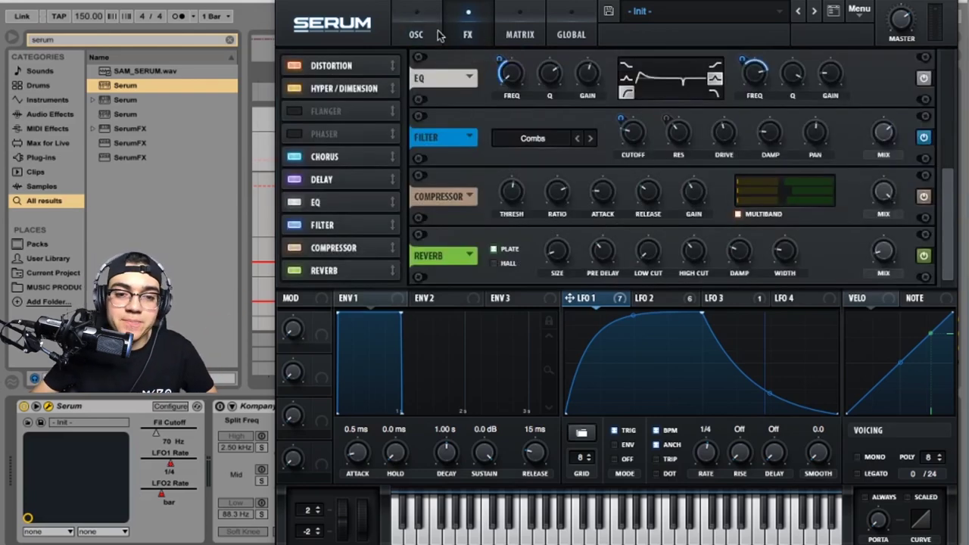
Show LFO 3 and inspect the Matrix destinations for the master tune row
left_click(413, 34)
left_click(731, 298)
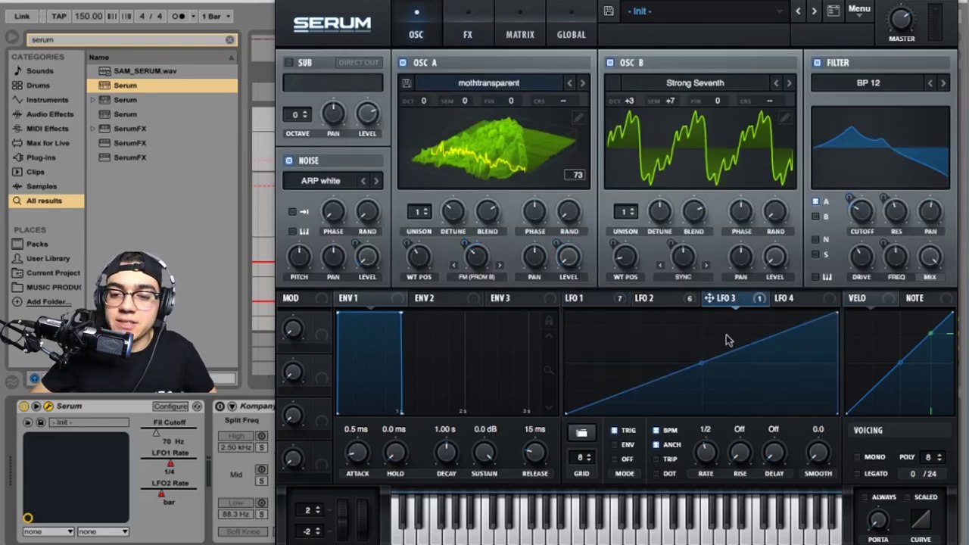
left_click(519, 27)
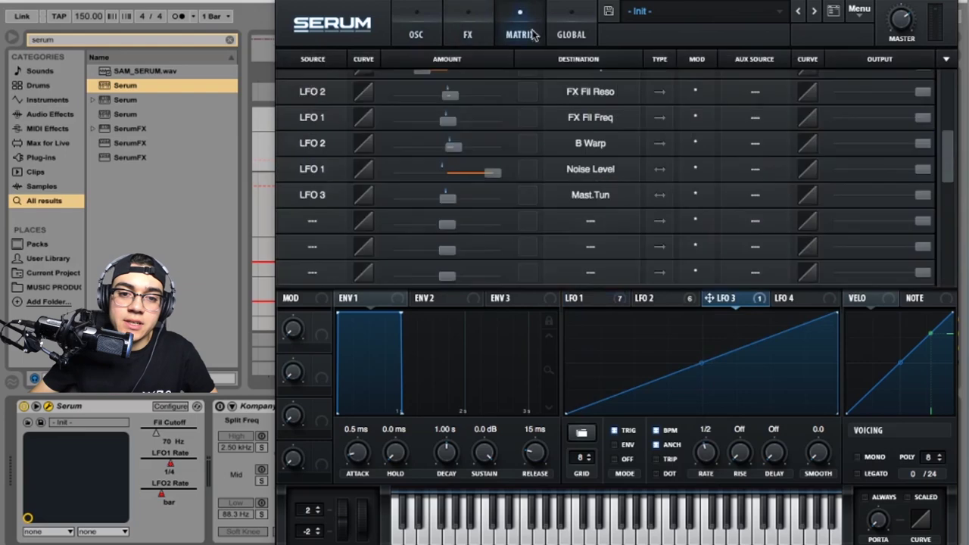
left_click_drag(954, 154, 955, 163)
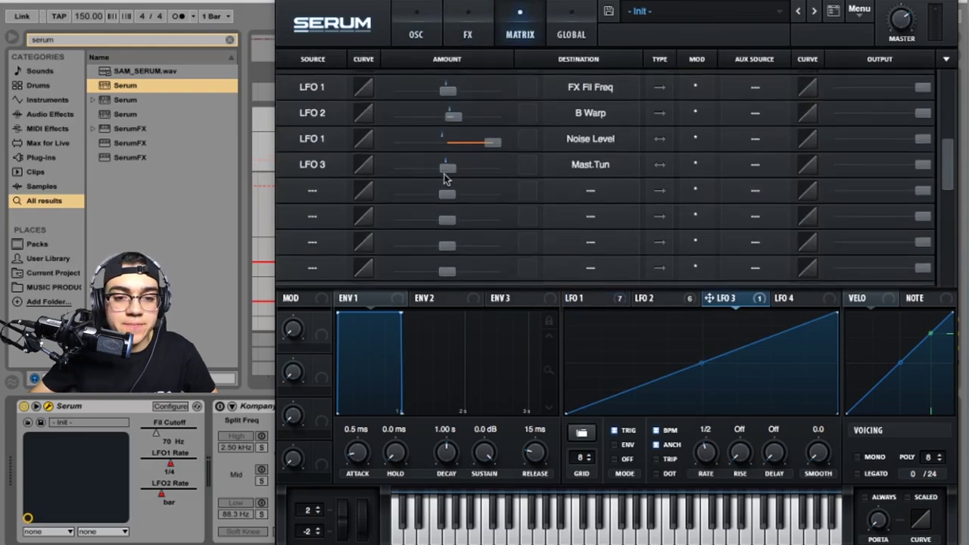
left_click(603, 180)
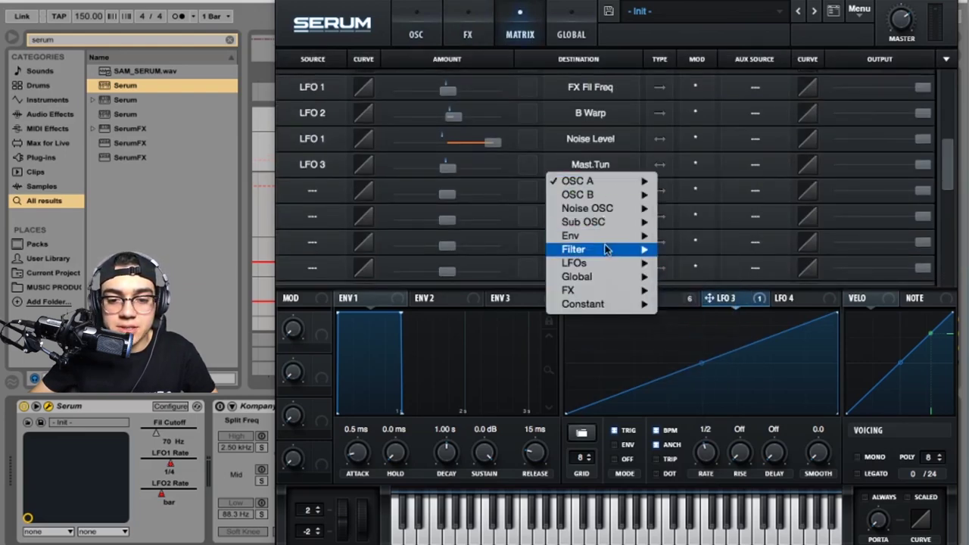
mouse_move(624, 281)
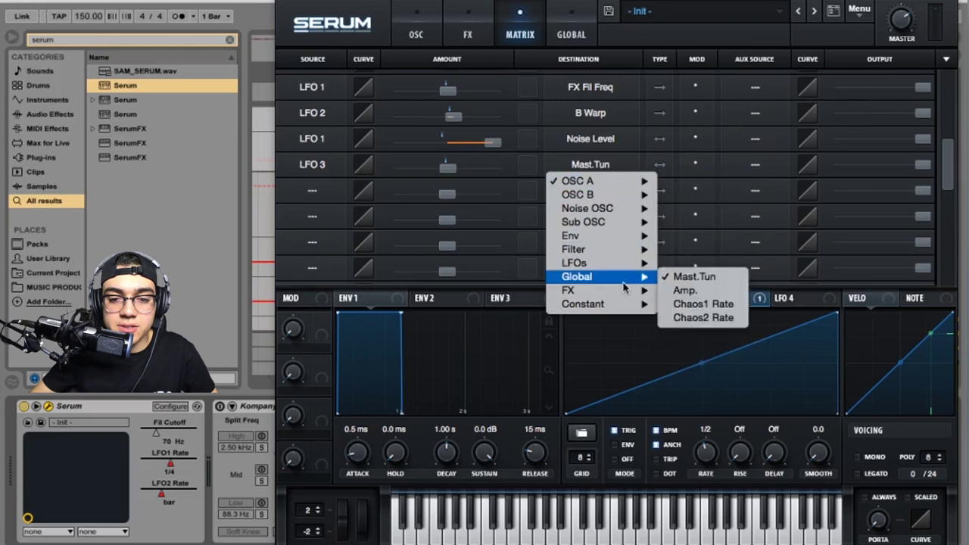
left_click(526, 184)
left_click(588, 173)
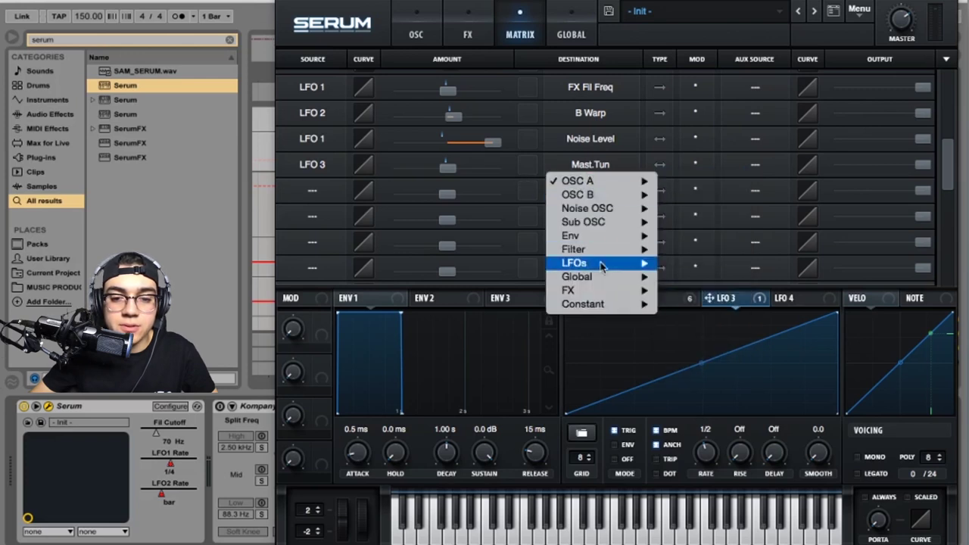
mouse_move(604, 279)
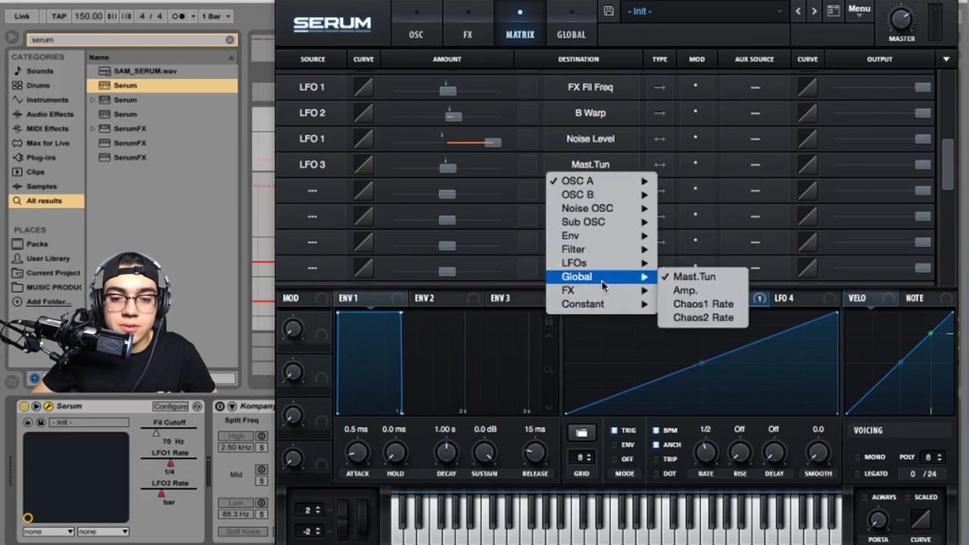
left_click(497, 177)
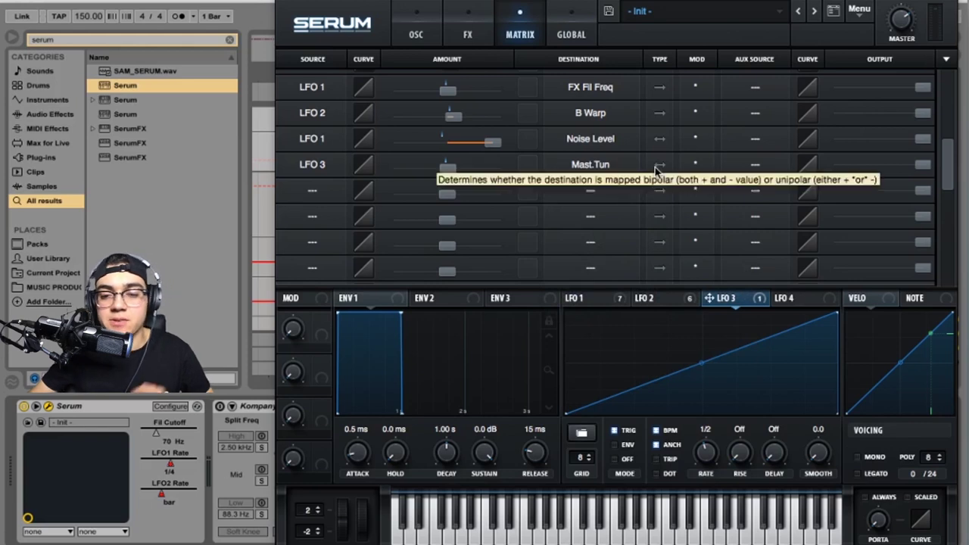
Make the Mast.Tun modulation bipolar and close the Serum window
left_click(657, 168)
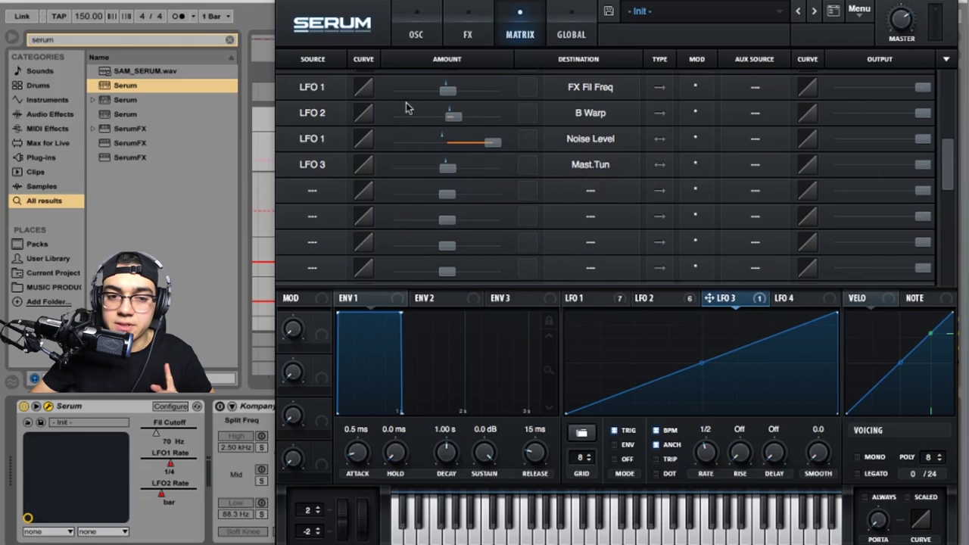
left_click(415, 34)
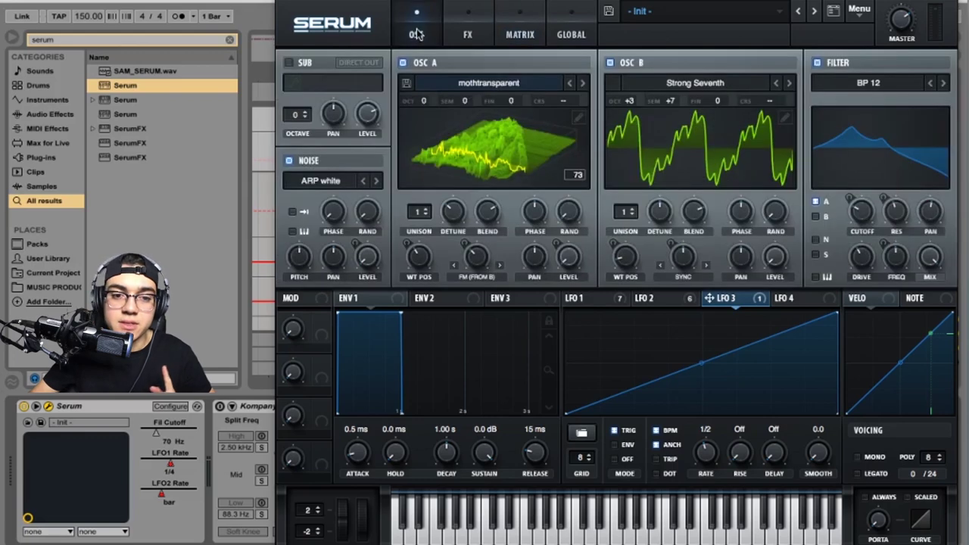
left_click(287, 1)
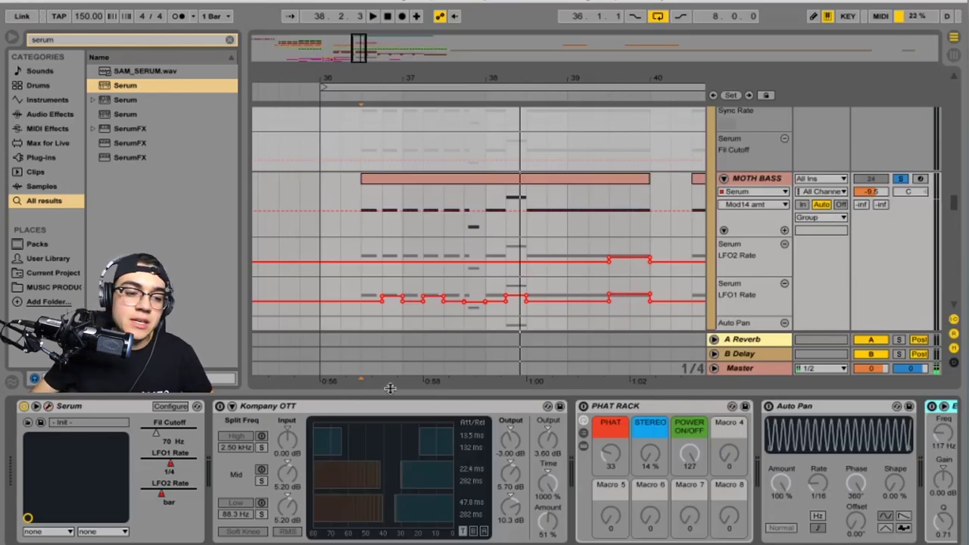
Turn on the Kompany OTT device and select the PHAT RACK
left_click(219, 407)
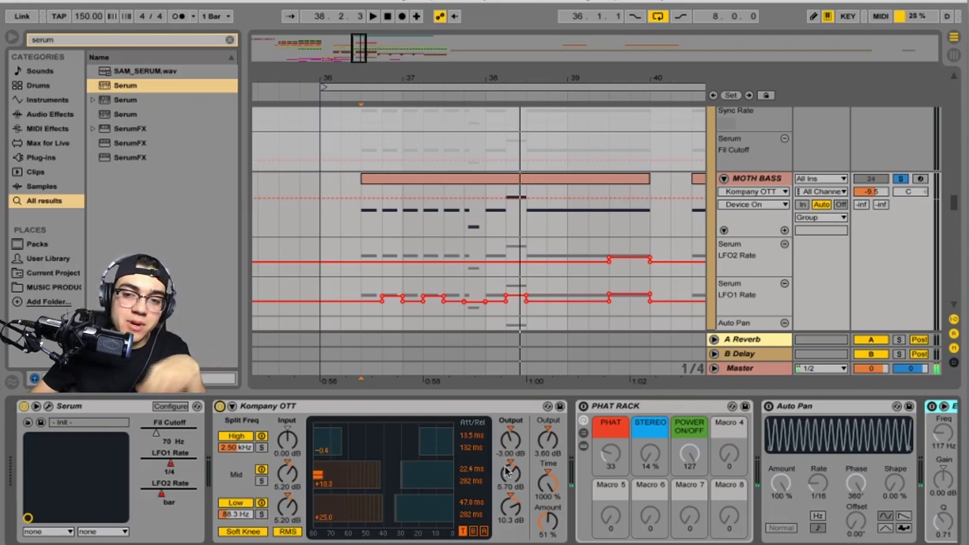
left_click(587, 441)
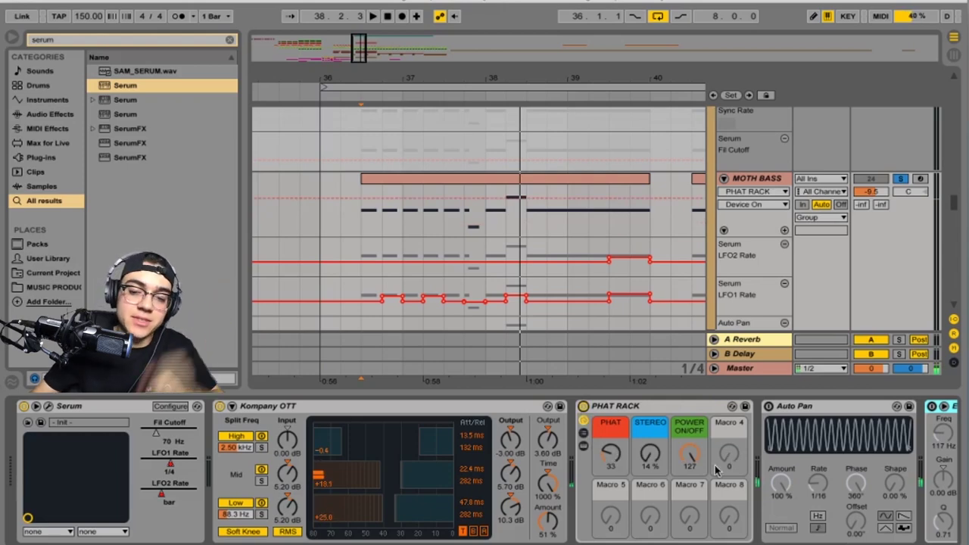
scroll(715, 470, "right", 5)
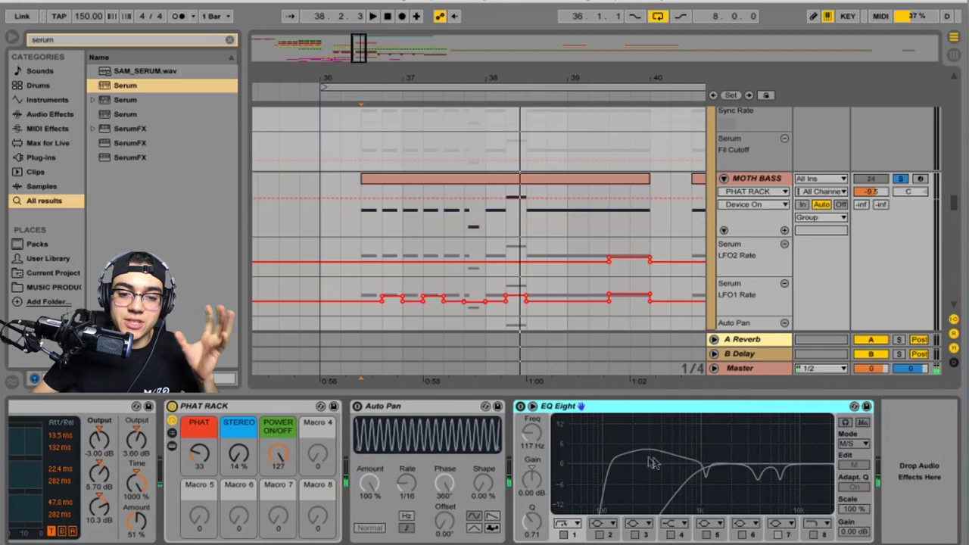
Compare the moth bass EQ Eight's Side and Mid curves
left_click(534, 411)
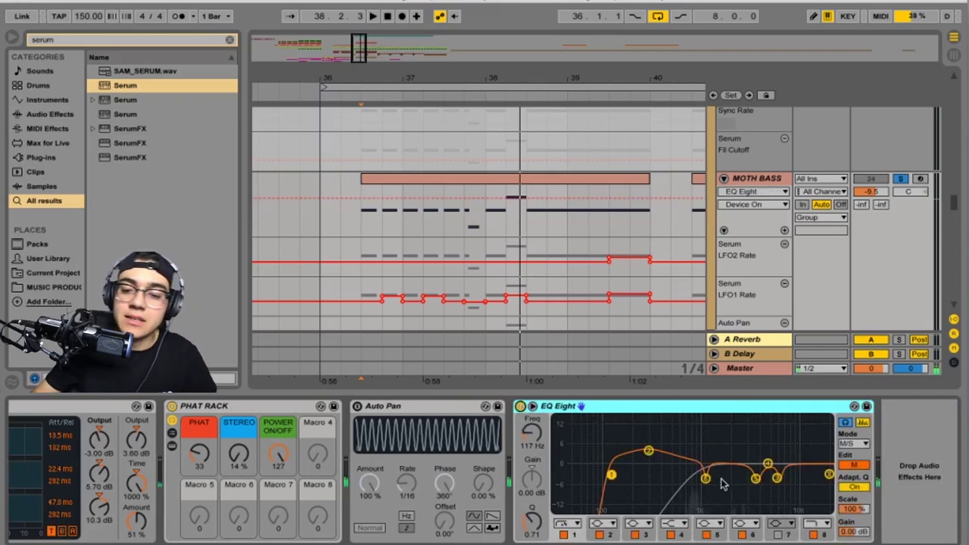
left_click(854, 465)
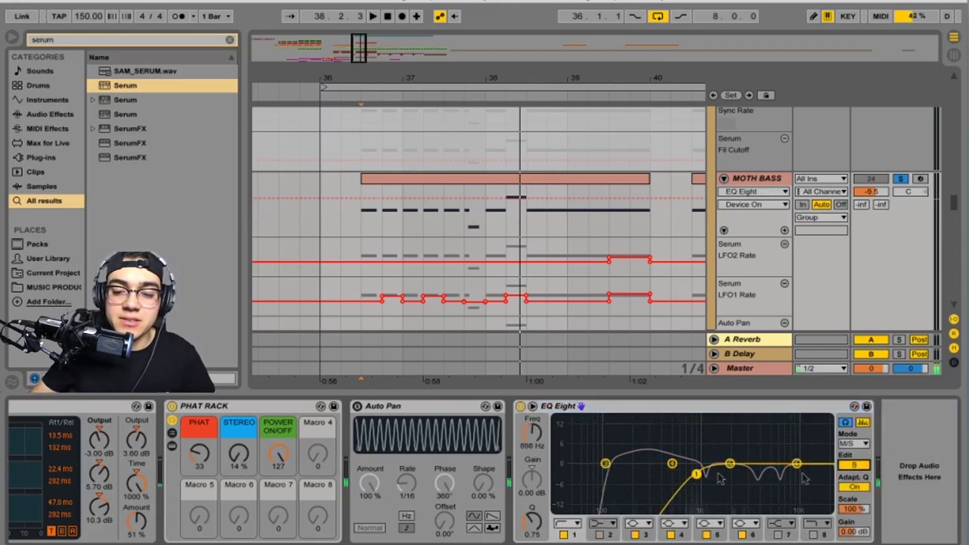
left_click(856, 465)
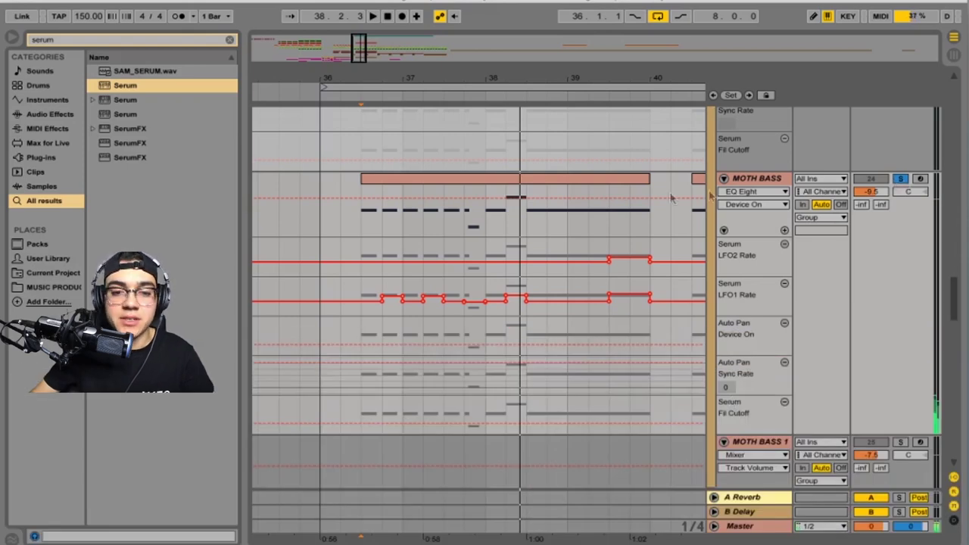
Open MOTH BASS's Serum editor, view the LFO 1 shape, then close it
scroll(802, 221, "up", 3)
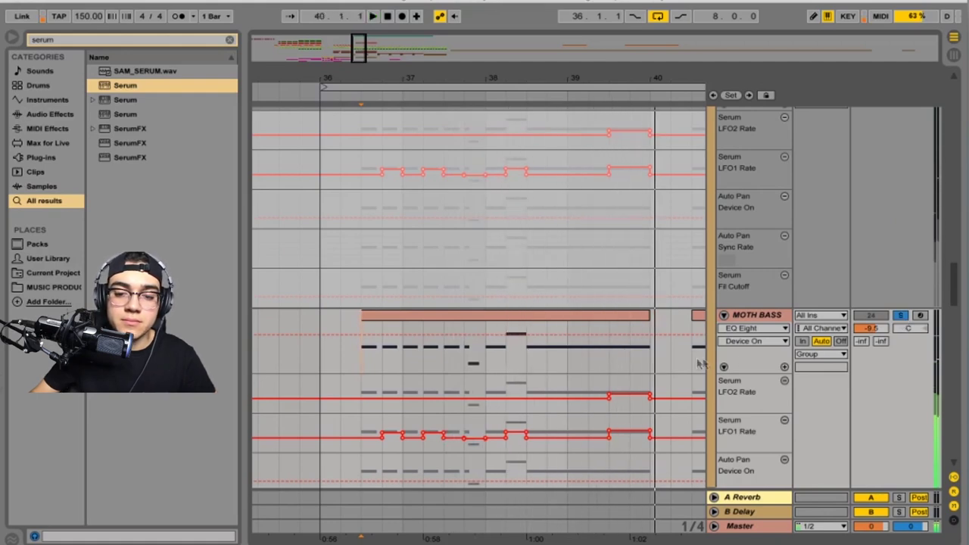
scroll(693, 362, "down", 3)
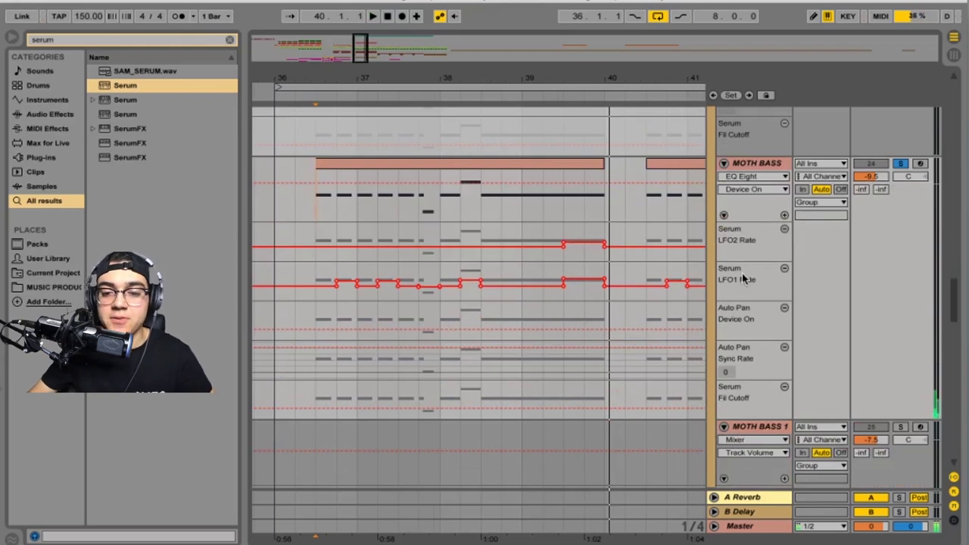
double_click(745, 165)
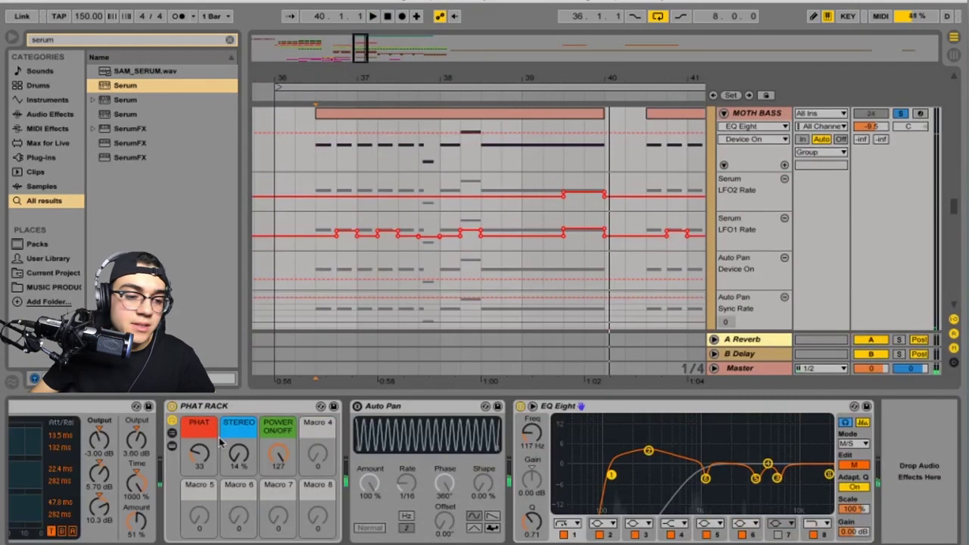
scroll(138, 430, "left", 5)
left_click(48, 407)
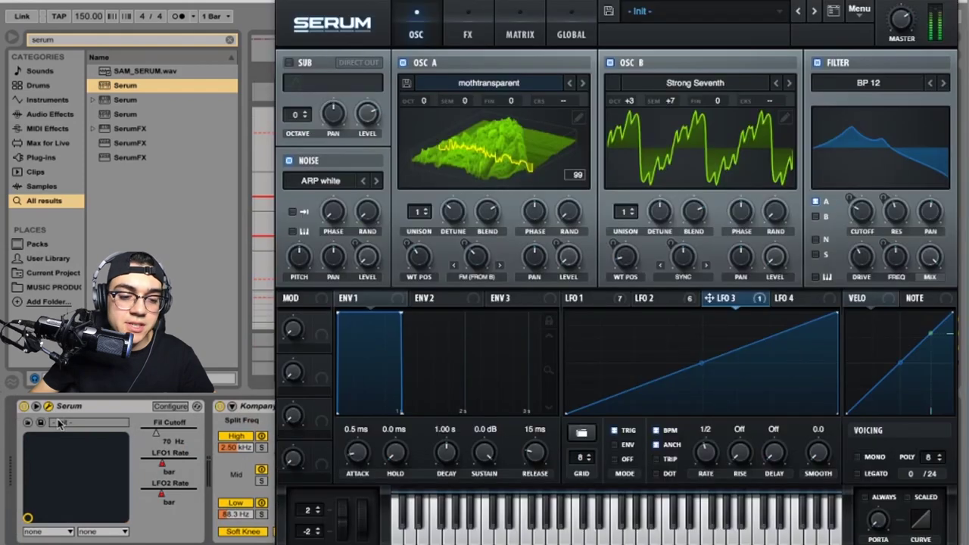
left_click(609, 298)
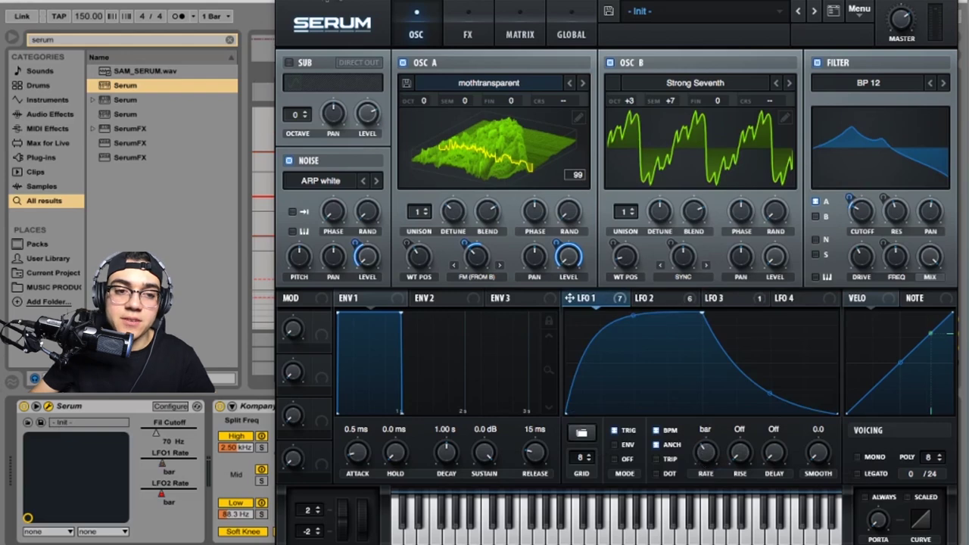
key("ctrl+alt+p")
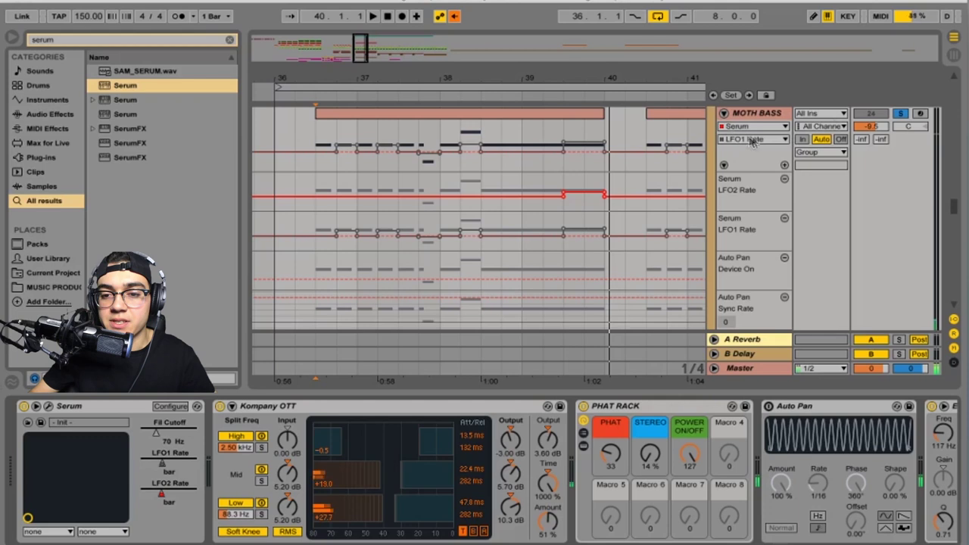
Move LFO1 Rate automation into its own lane and select the LFO2 Rate range up to bar 38
left_click(785, 166)
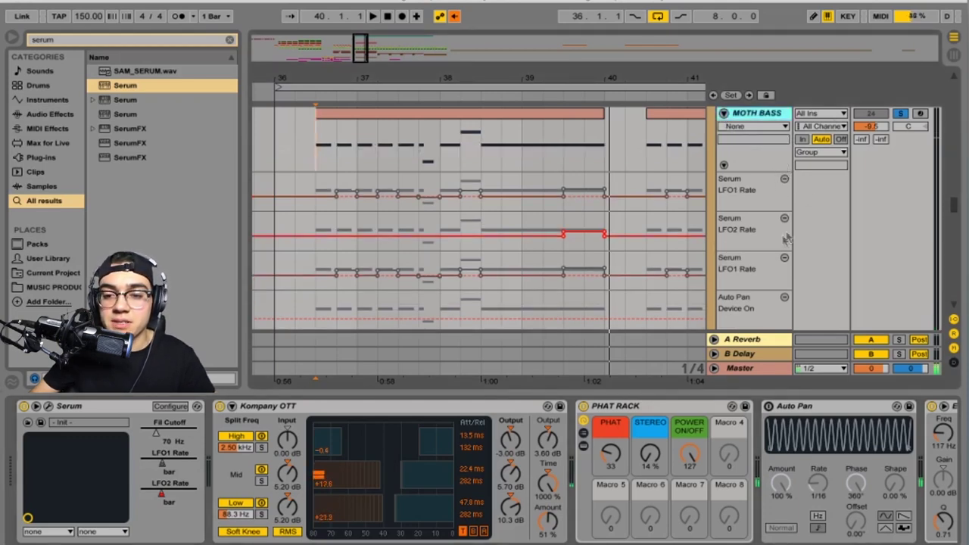
left_click_drag(325, 229, 418, 239)
left_click(368, 244)
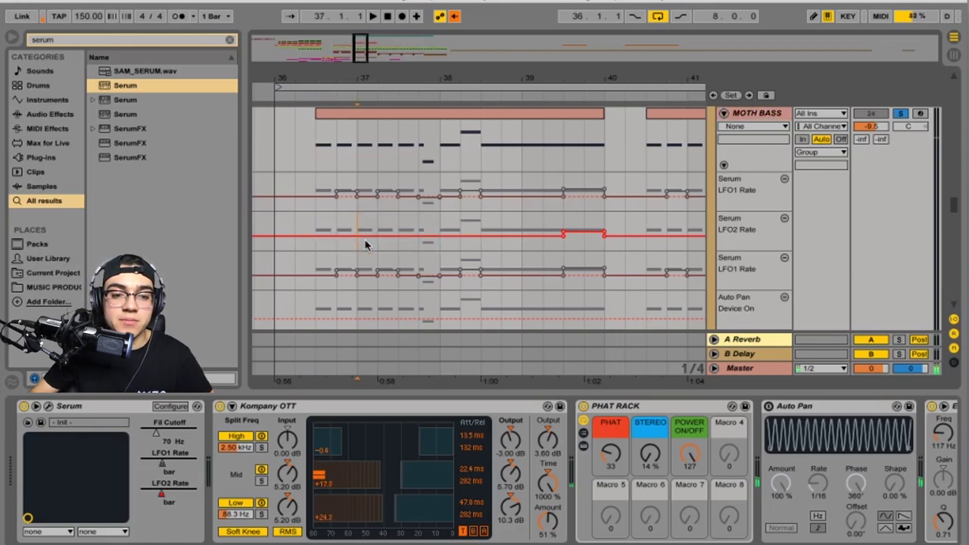
left_click(325, 228)
left_click_drag(326, 227, 396, 237)
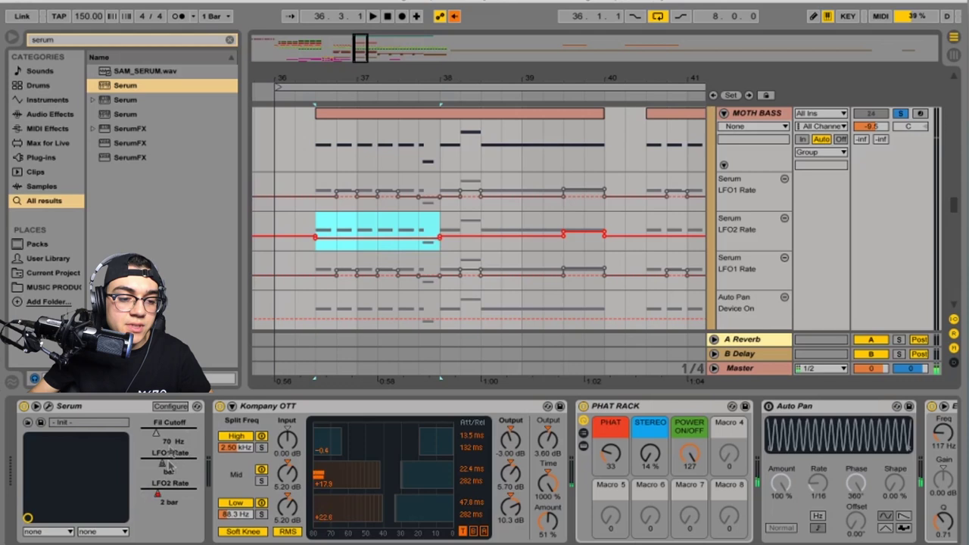
Play the drop from bar 36.3, then stop playback
scroll(334, 241, "down", 3)
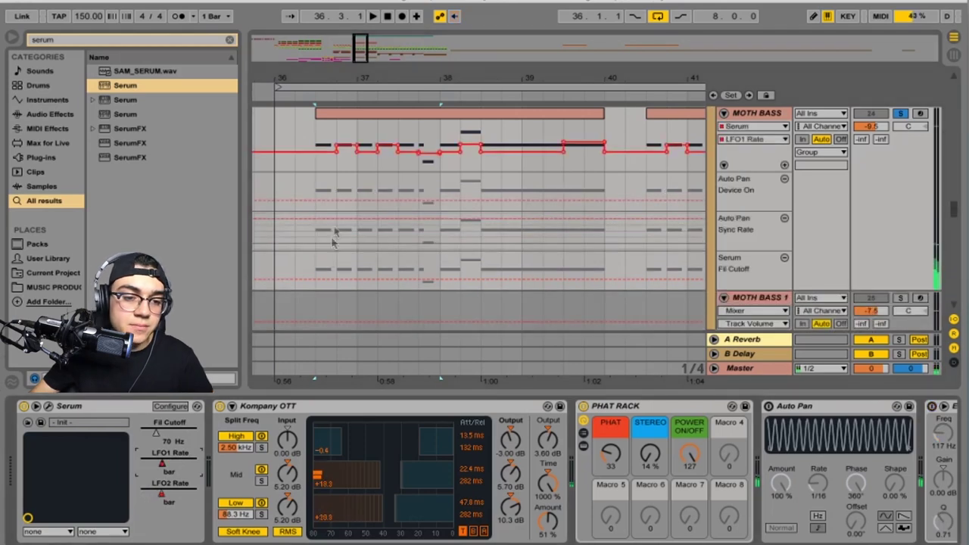
left_click(314, 144)
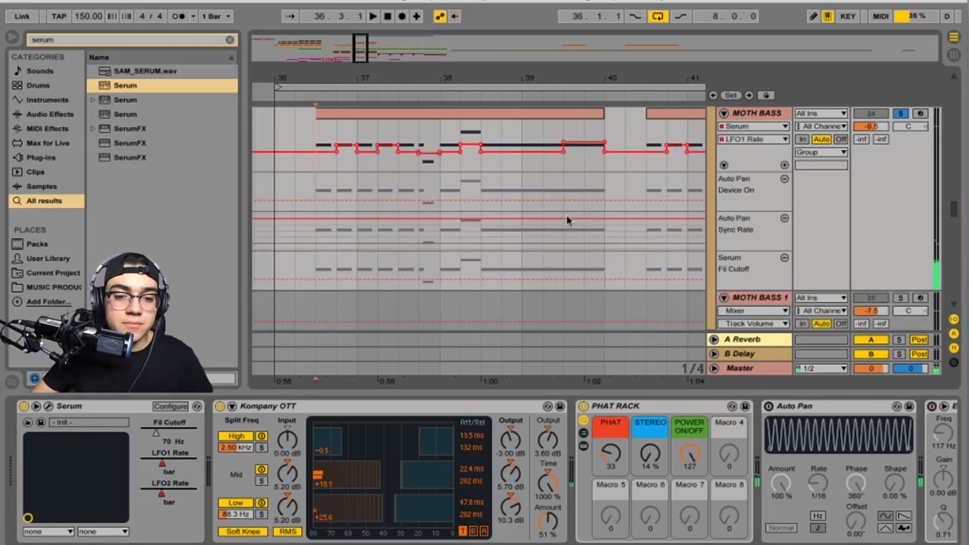
key("space")
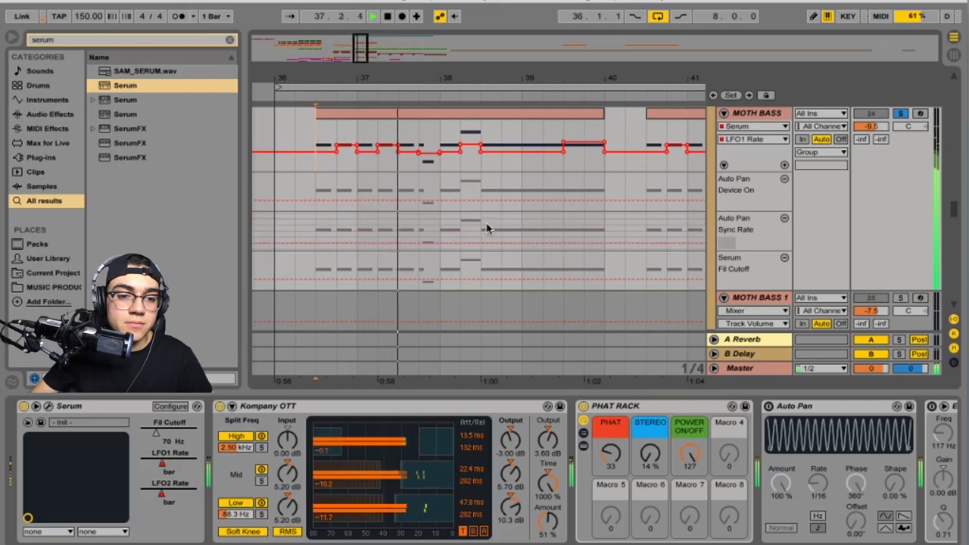
scroll(663, 243, "up", 3)
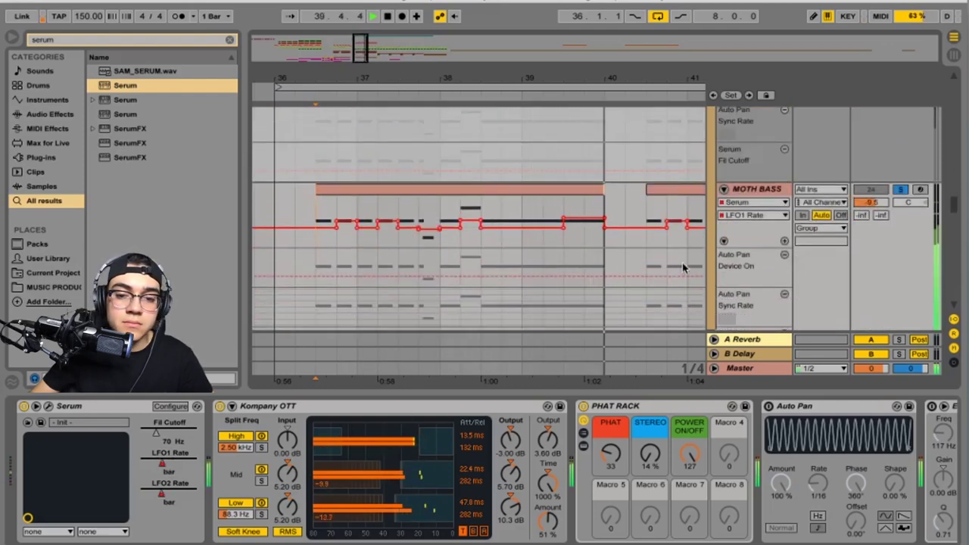
scroll(690, 258, "down", 3)
key("space")
Show the frozen MOTH BASS layer's LFO automation lanes and open its track options
scroll(635, 215, "down", 4)
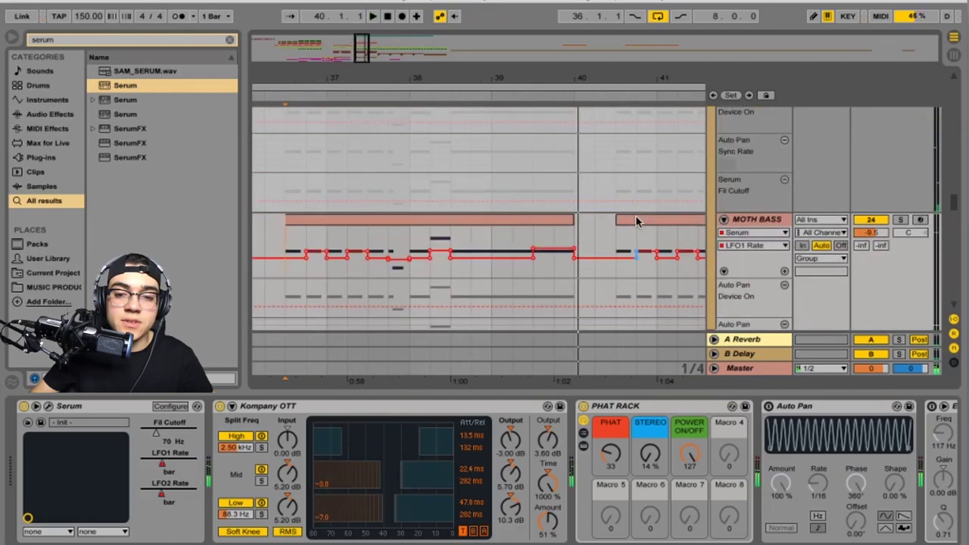
left_click(785, 210)
scroll(572, 217, "down", 4)
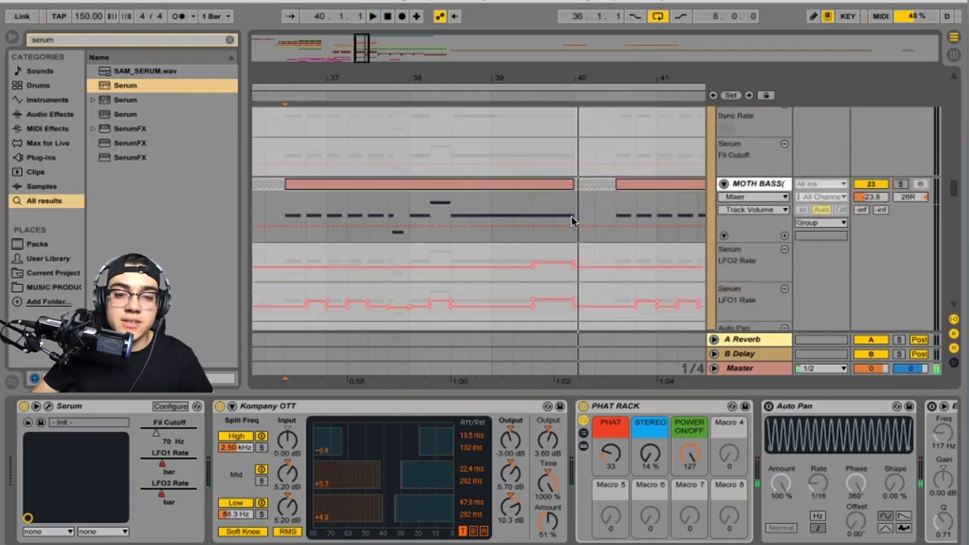
scroll(572, 217, "up", 4)
scroll(561, 219, "down", 1)
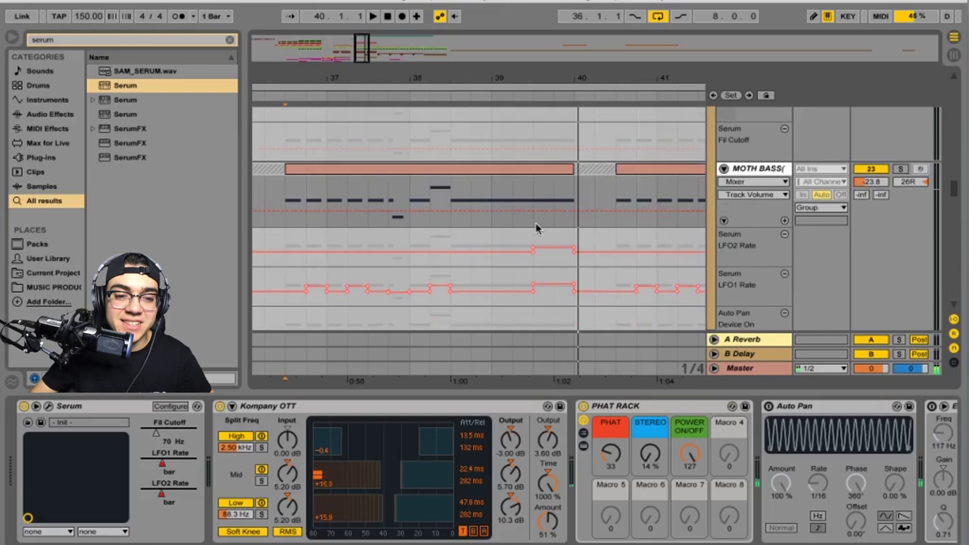
right_click(761, 170)
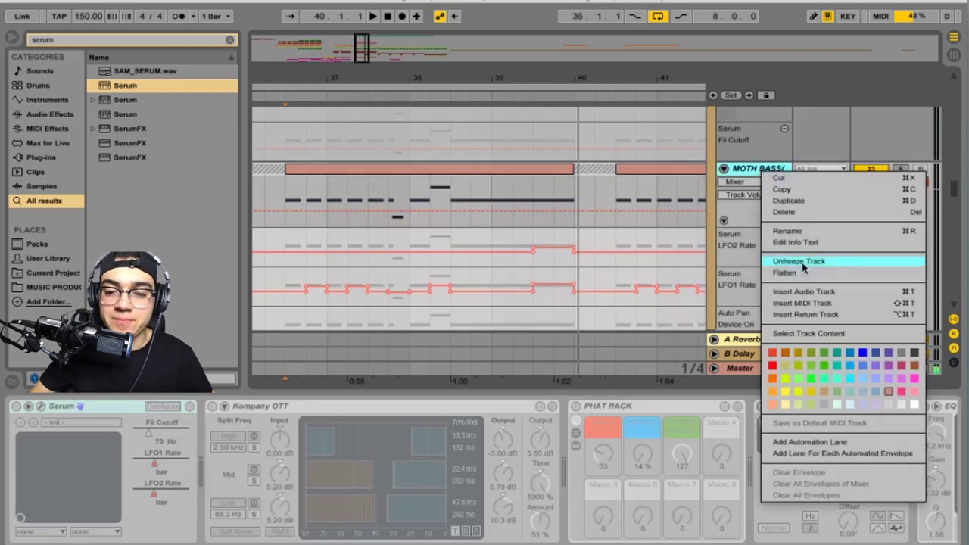
Re-enable the frozen layer's overridden automation and play it from bar 36.3
right_click(165, 408)
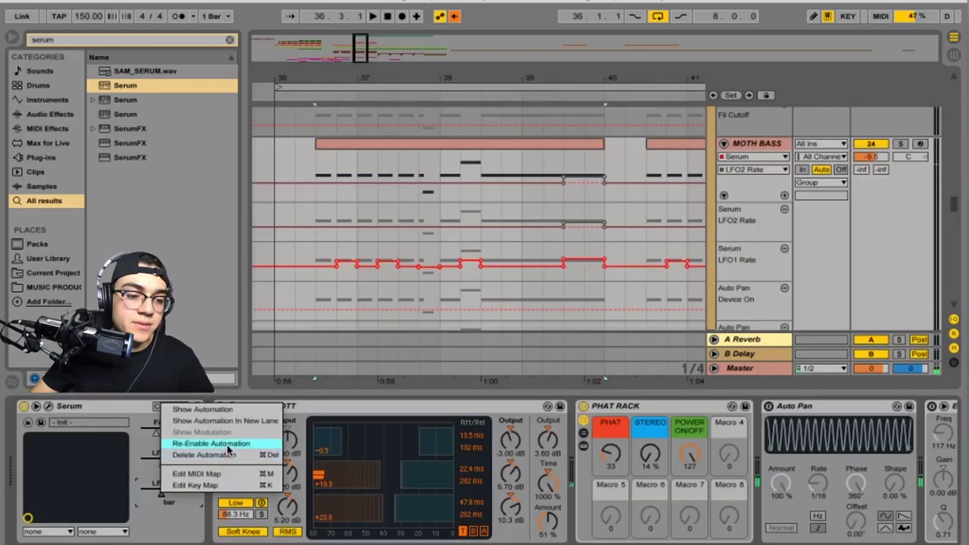
left_click(226, 445)
key("space")
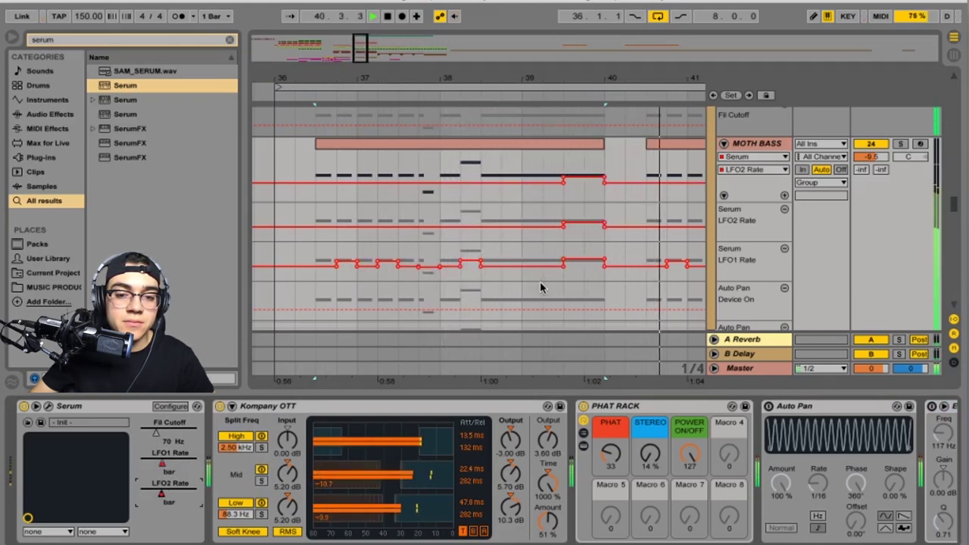
scroll(599, 280, "up", 2)
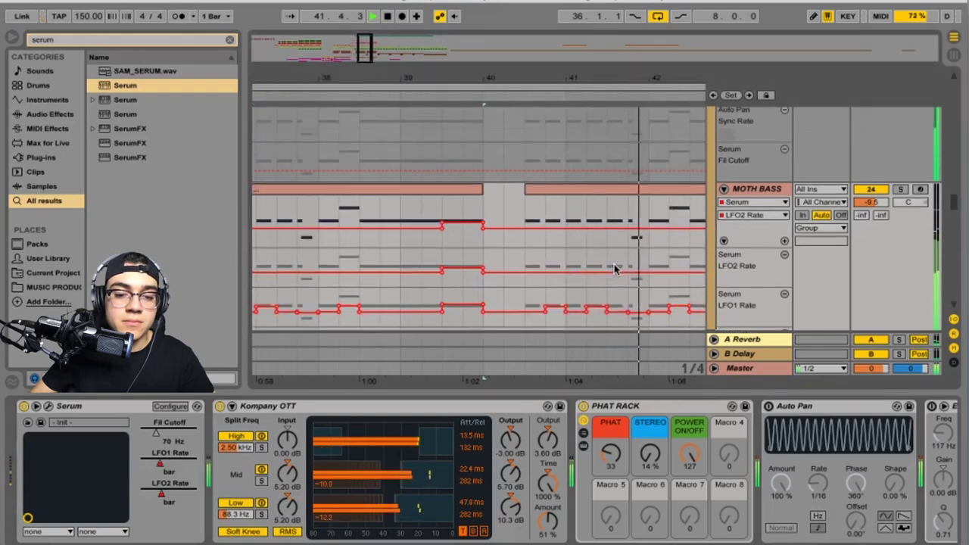
scroll(566, 282, "down", 3)
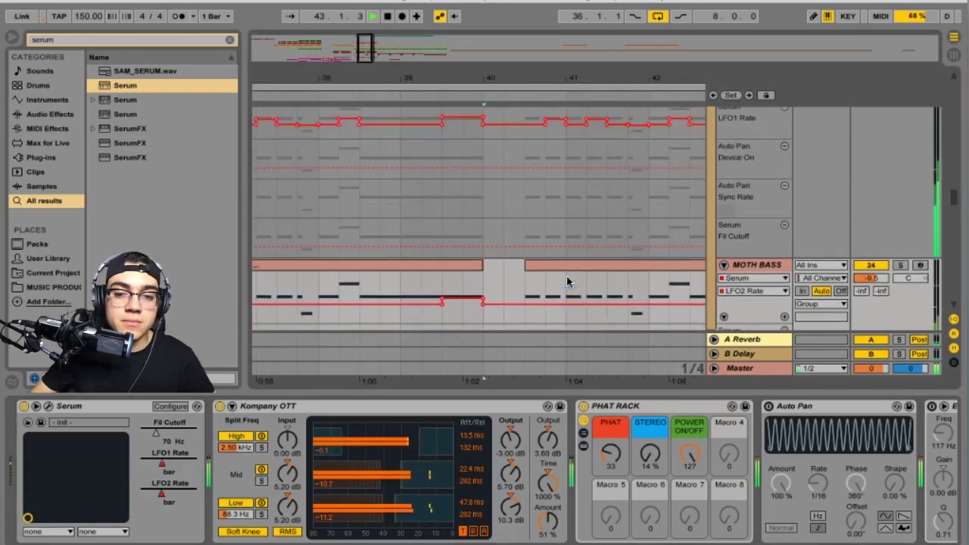
key("space")
Zoom out to bars 25–57 and move the start position to bar 29
scroll(882, 228, "up", 4)
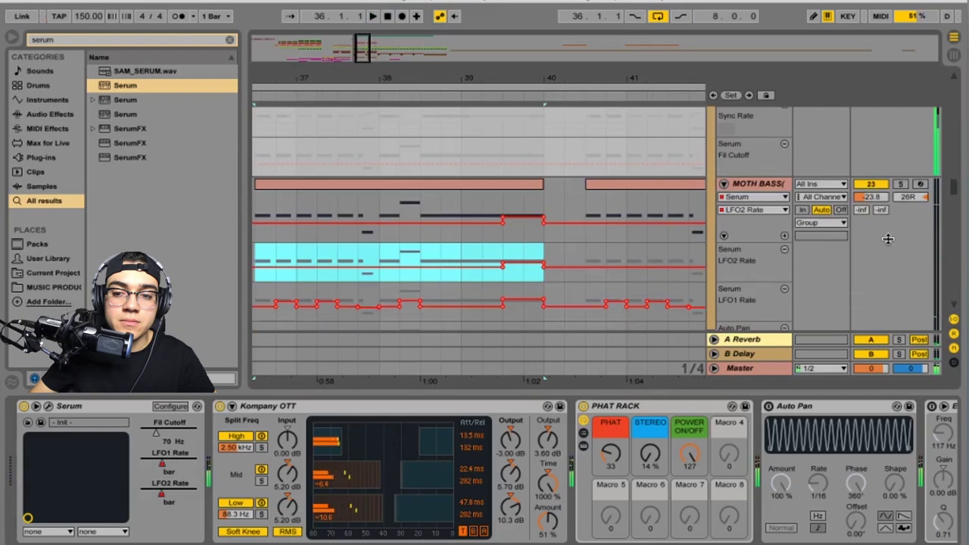
scroll(888, 240, "up", 4)
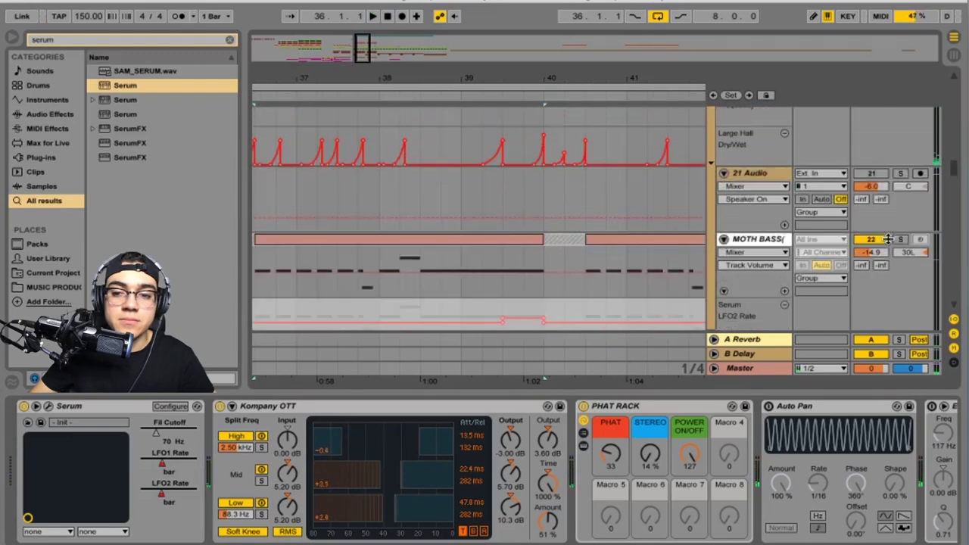
scroll(517, 244, "down", 3)
scroll(518, 245, "left", 3)
left_click(410, 209)
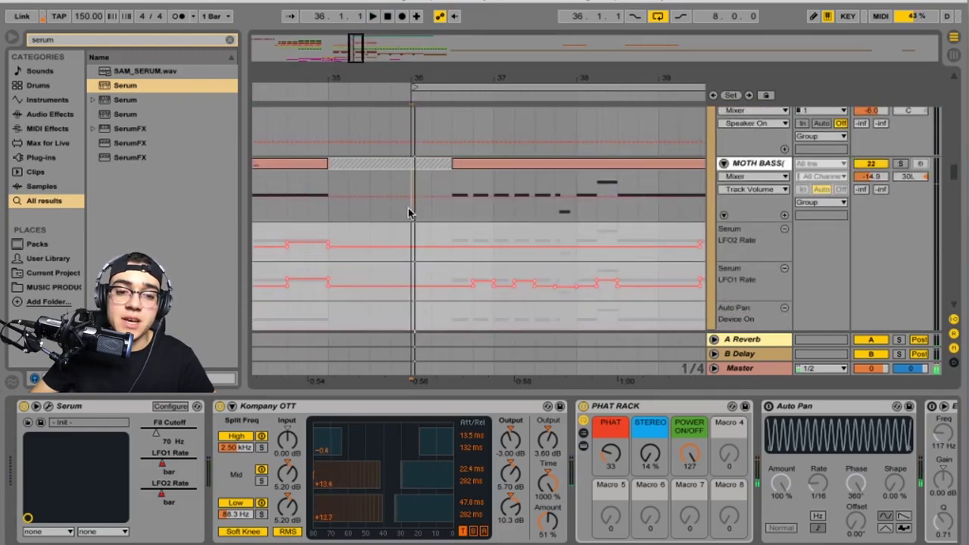
key("minus")
key("minus")
key("minus")
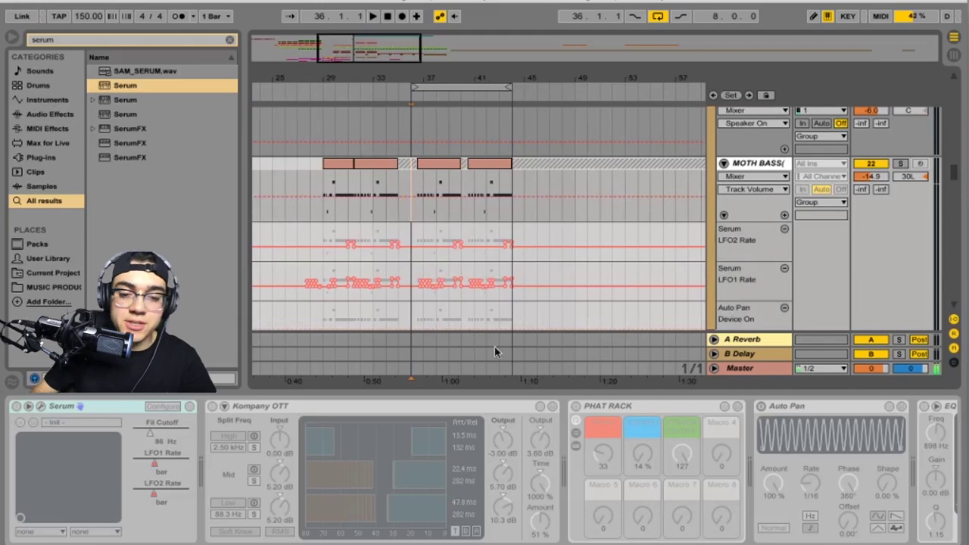
left_click_drag(558, 396, 560, 538)
scroll(586, 292, "down", 3)
scroll(586, 292, "up", 3)
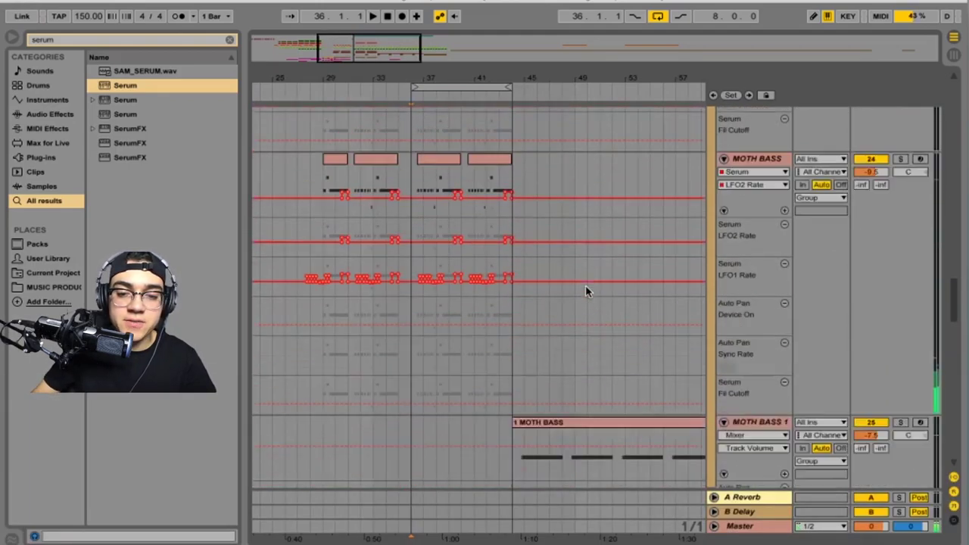
scroll(586, 291, "up", 3)
left_click(321, 305)
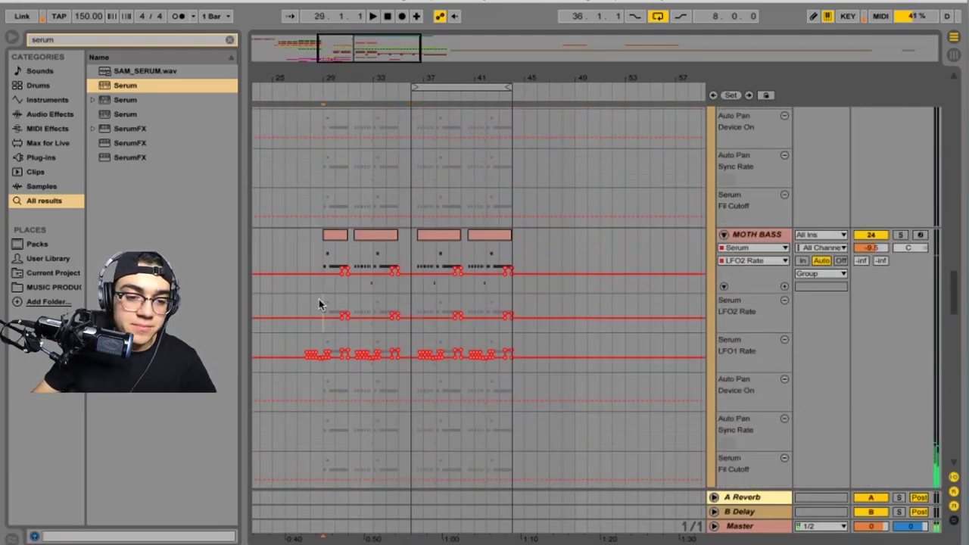
Play the section, then set the start at bar 36 and select the upper MOTH BASS track
key("plus")
key("plus")
key("plus")
key("space")
scroll(529, 342, "up", 1)
scroll(529, 342, "down", 3)
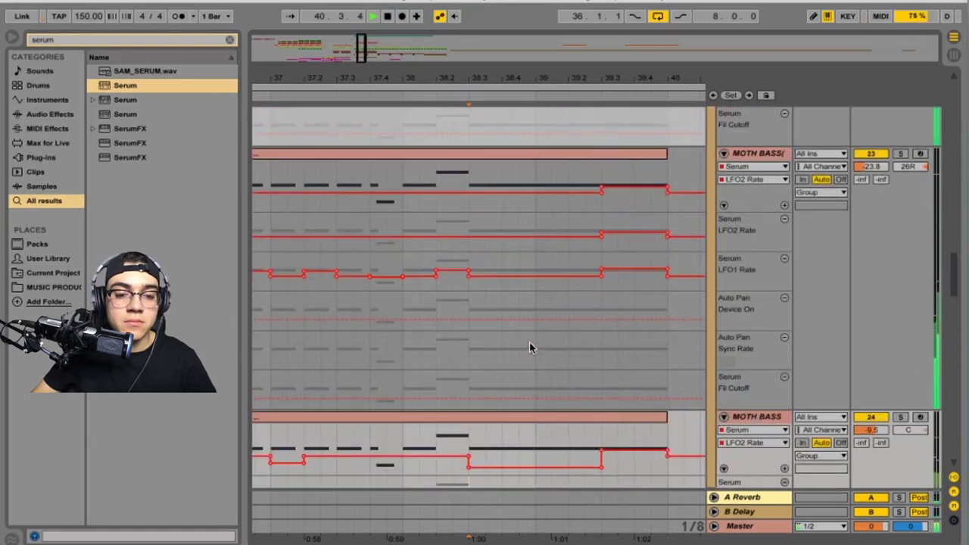
key("space")
key("minus")
key("minus")
key("minus")
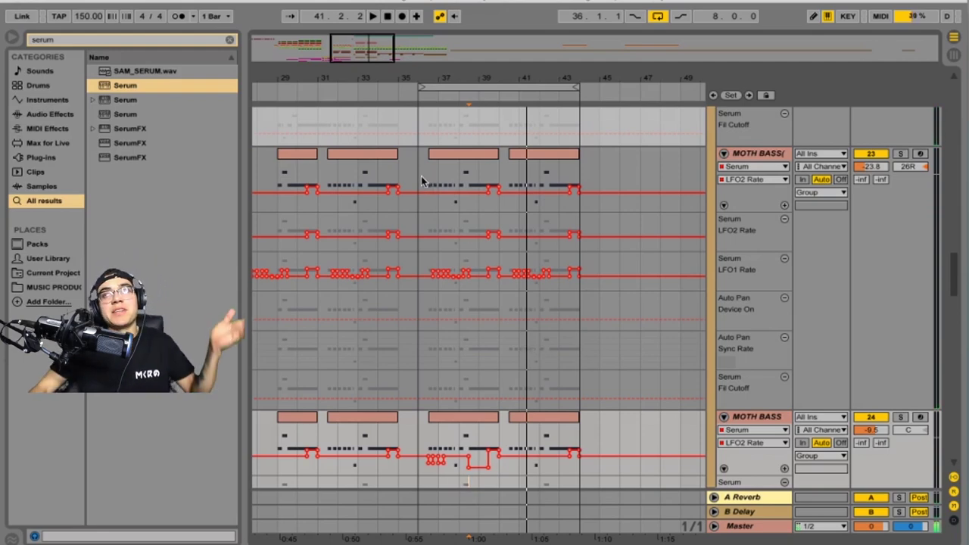
scroll(438, 264, "down", 3)
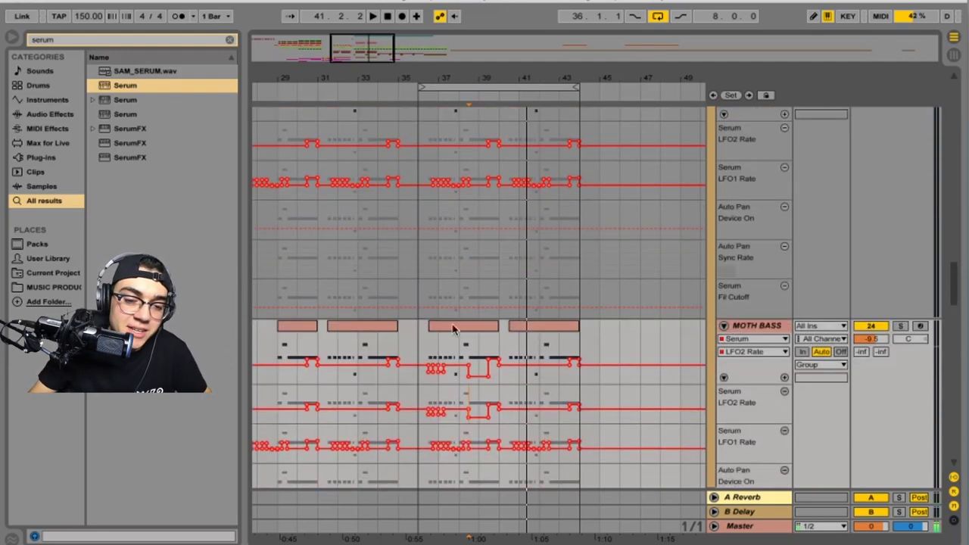
left_click(414, 349)
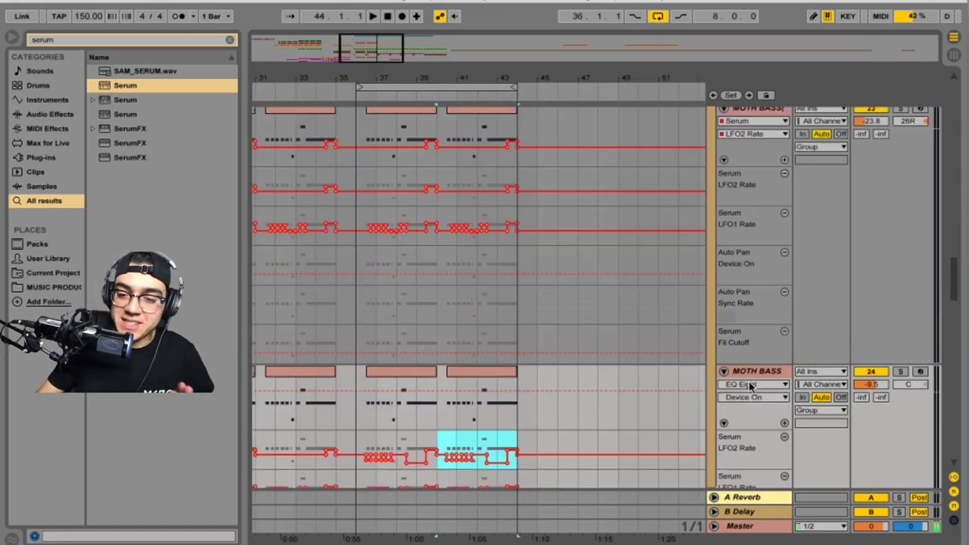
scroll(882, 374, "up", 5)
left_click(861, 302)
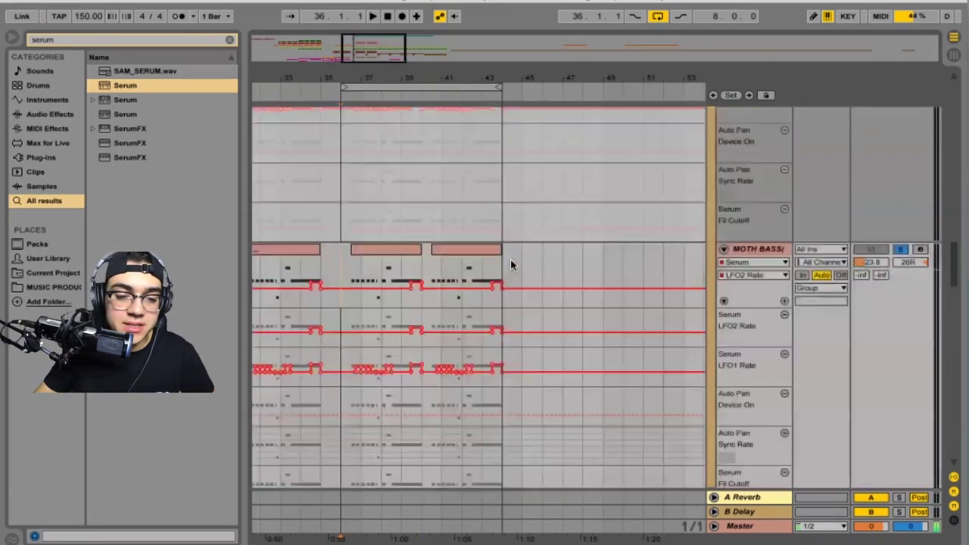
Show the upper MOTH BASS( track's device chain and open its Serum editor
scroll(511, 258, "up", 3)
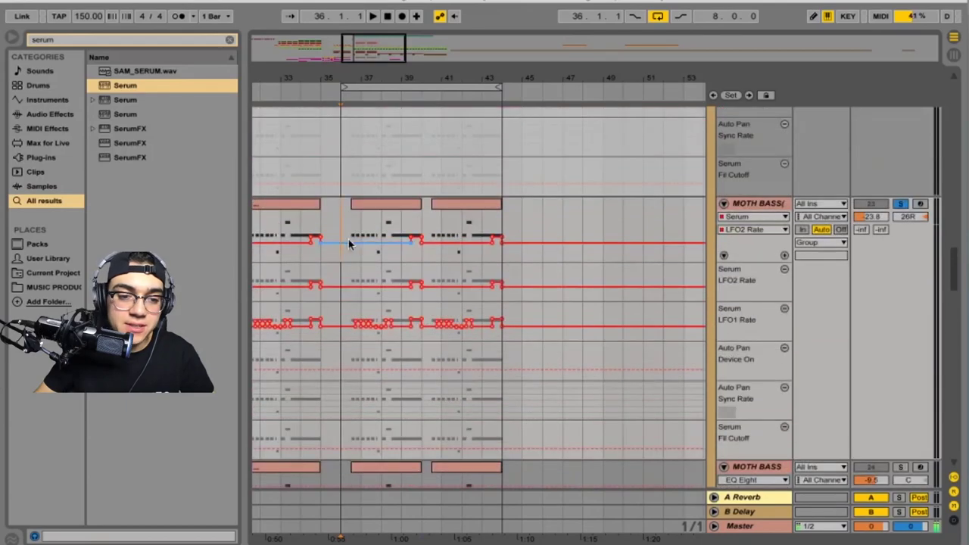
scroll(382, 240, "up", 3)
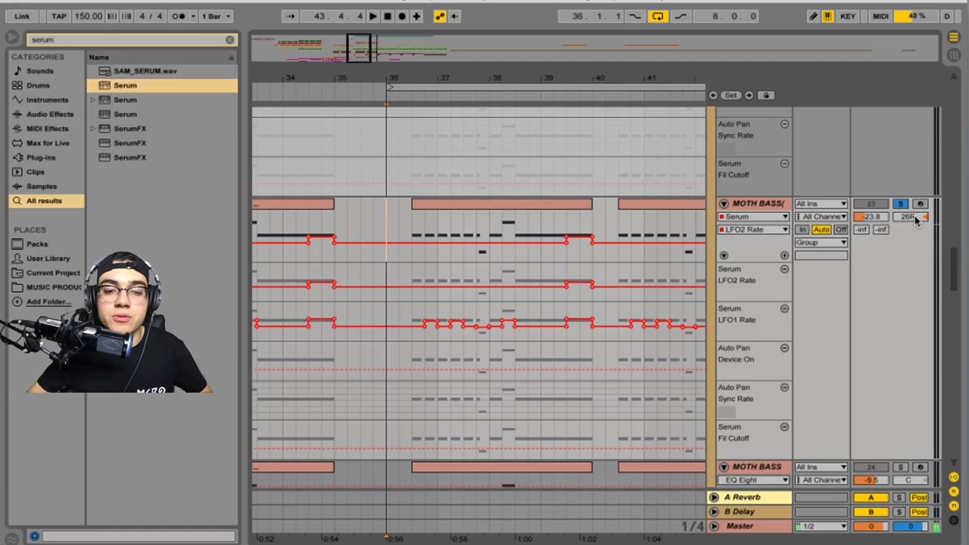
double_click(755, 204)
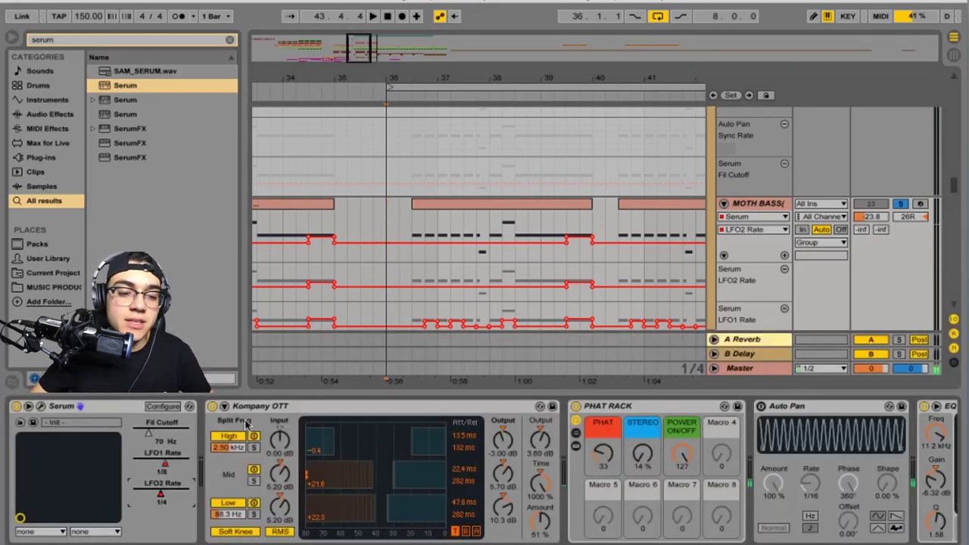
left_click(42, 408)
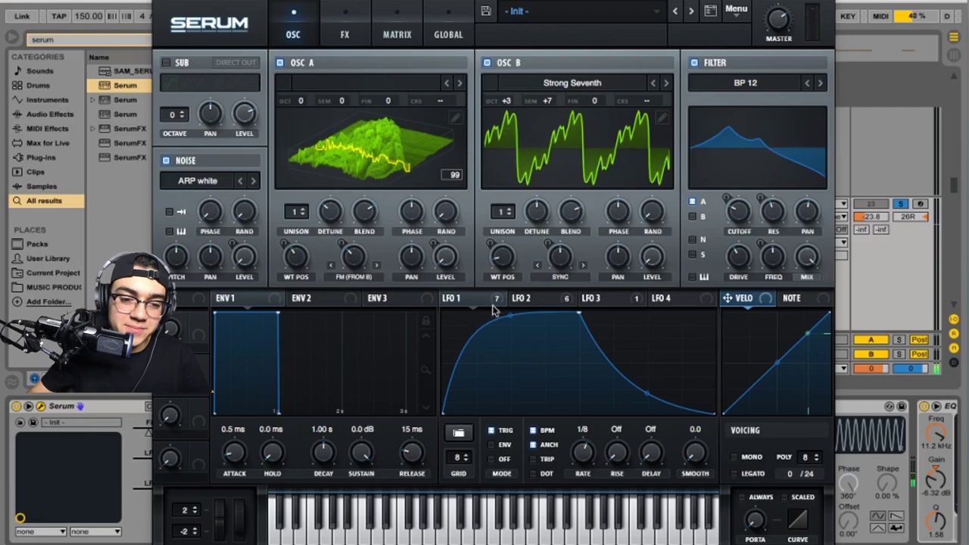
Enable Serum's Plate reverb with a smaller size and 8% mix, then close Serum
left_click(350, 27)
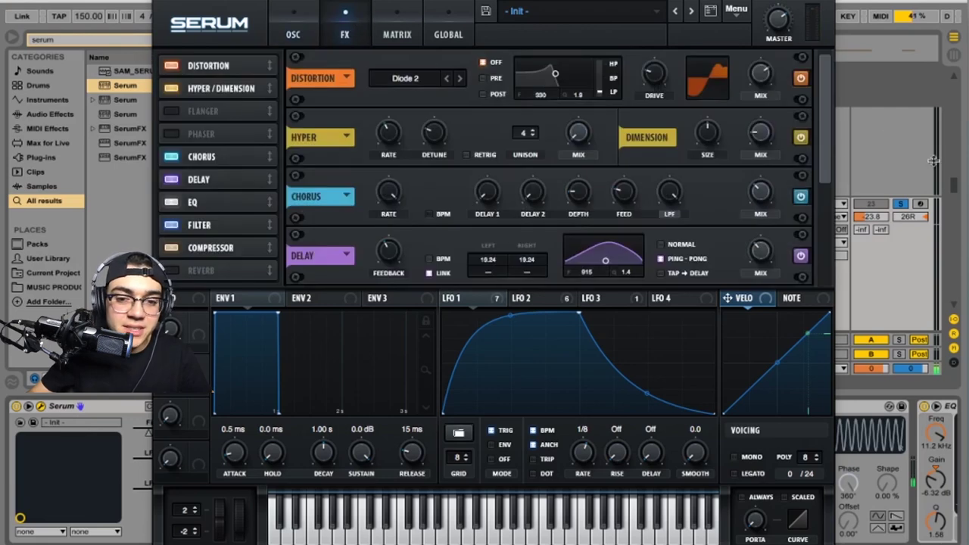
left_click_drag(821, 122, 848, 239)
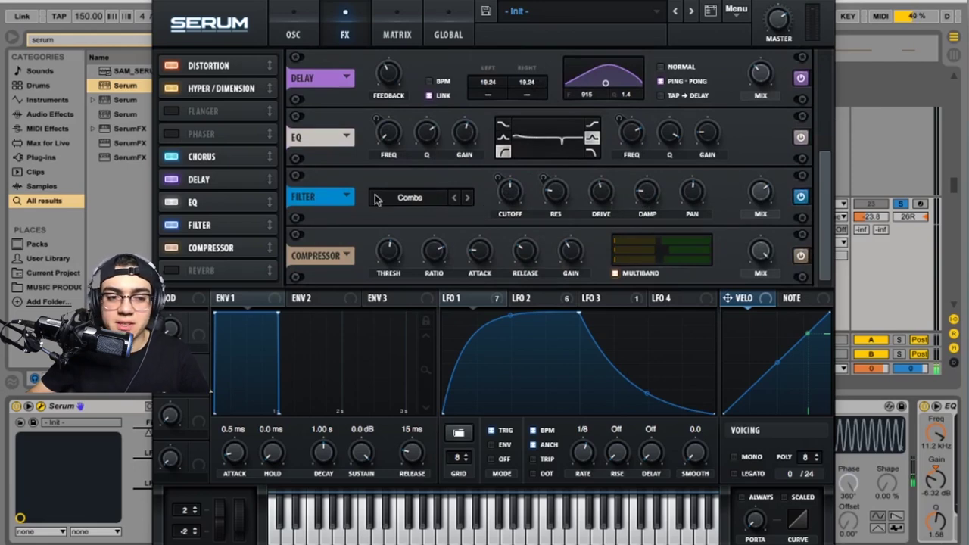
left_click(172, 272)
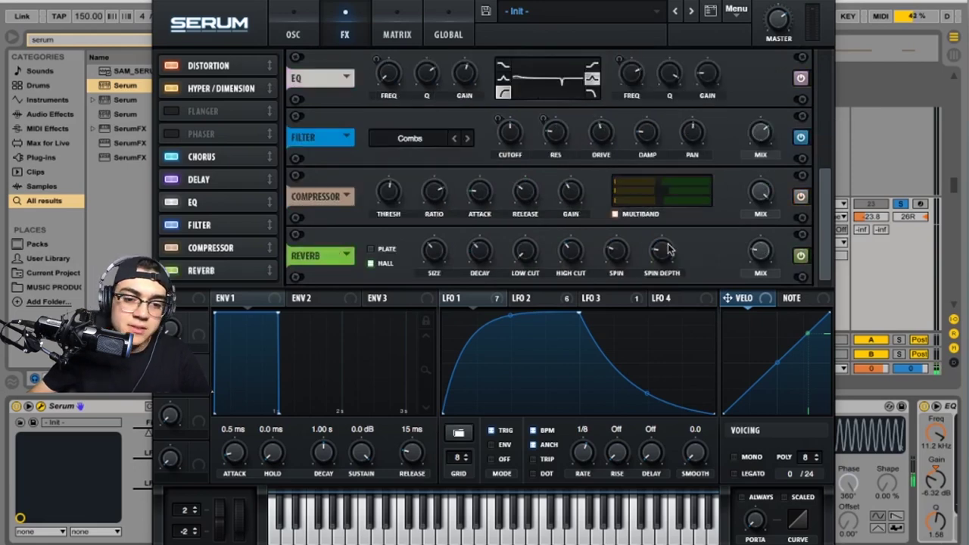
left_click(371, 249)
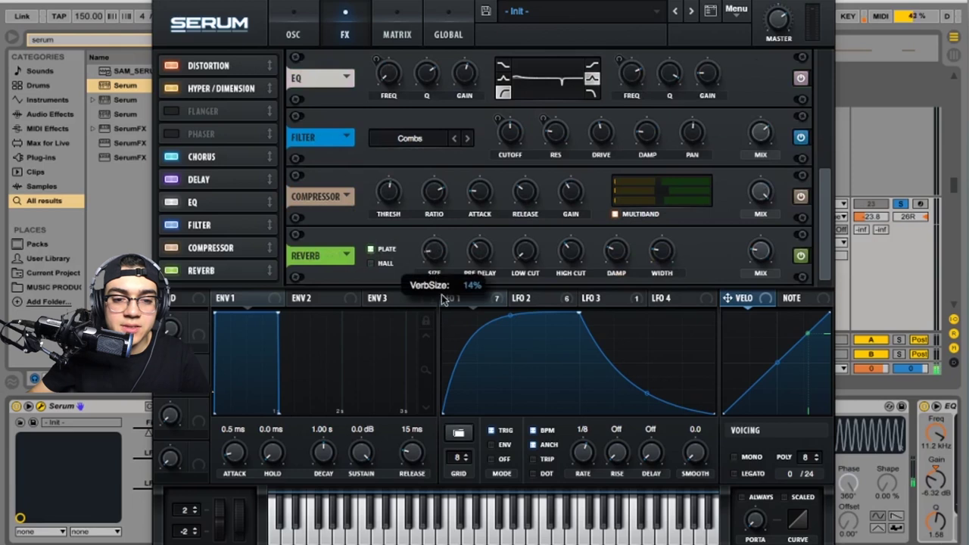
left_click_drag(442, 294, 447, 265)
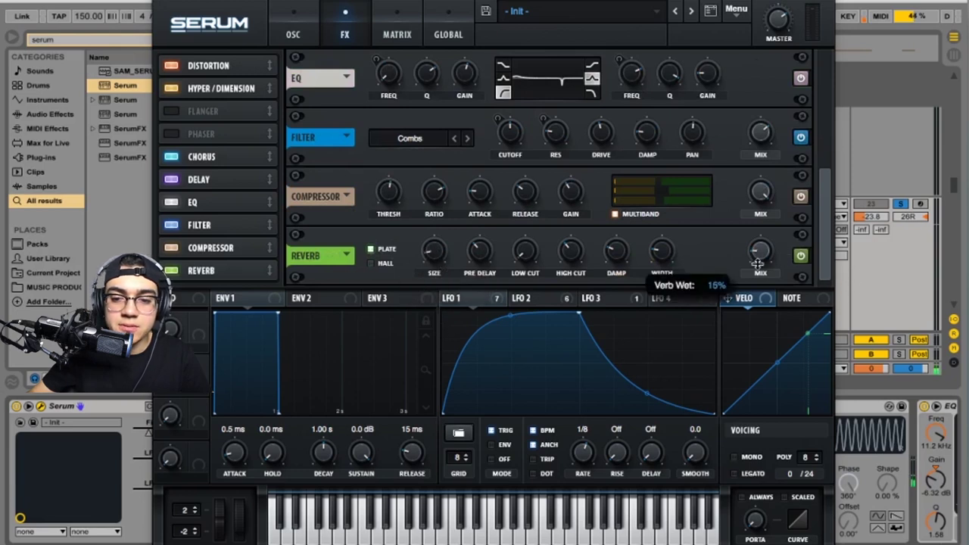
left_click_drag(758, 263, 758, 272)
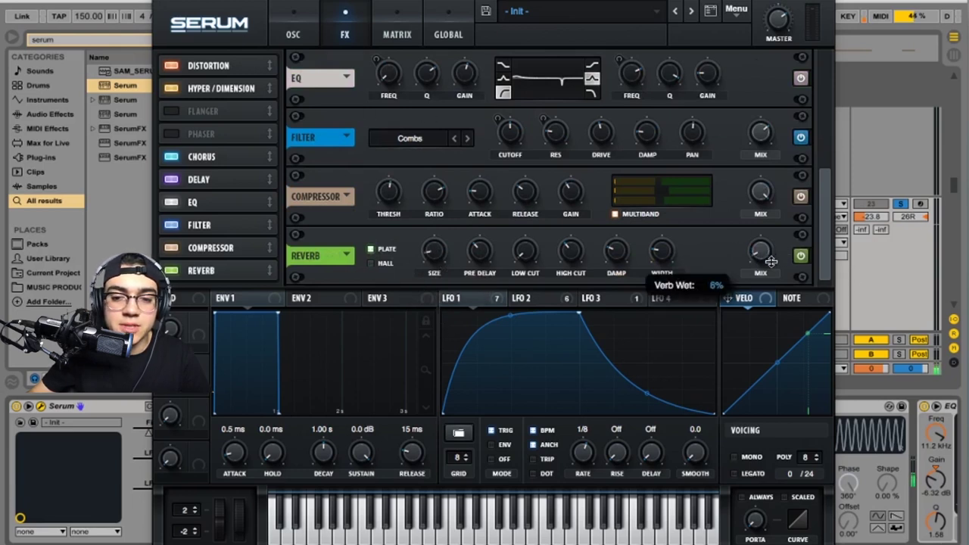
left_click(159, 3)
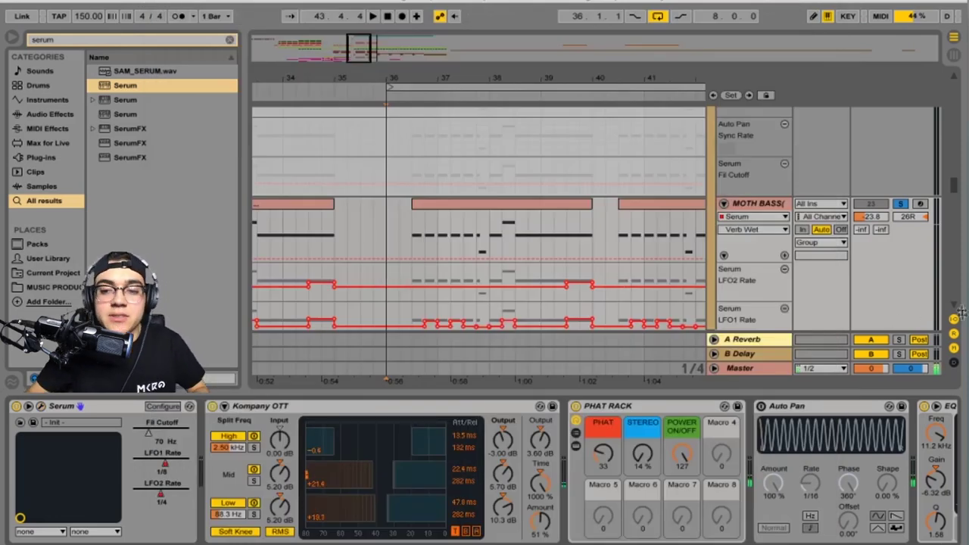
Solo MOTH BASS, set its EQ Eight to edit the Side channel, and hide the detail view
left_click(900, 204)
scroll(681, 478, "down", 5)
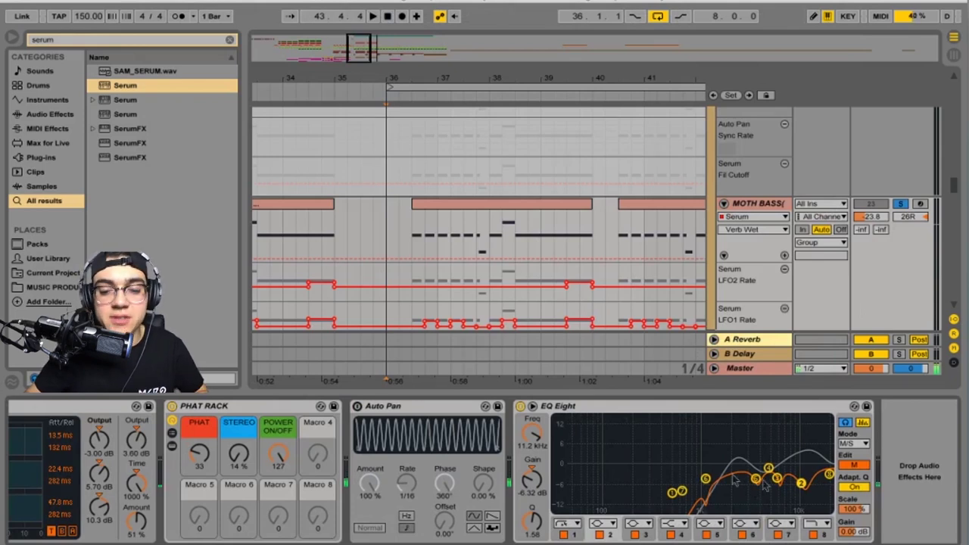
left_click(844, 466)
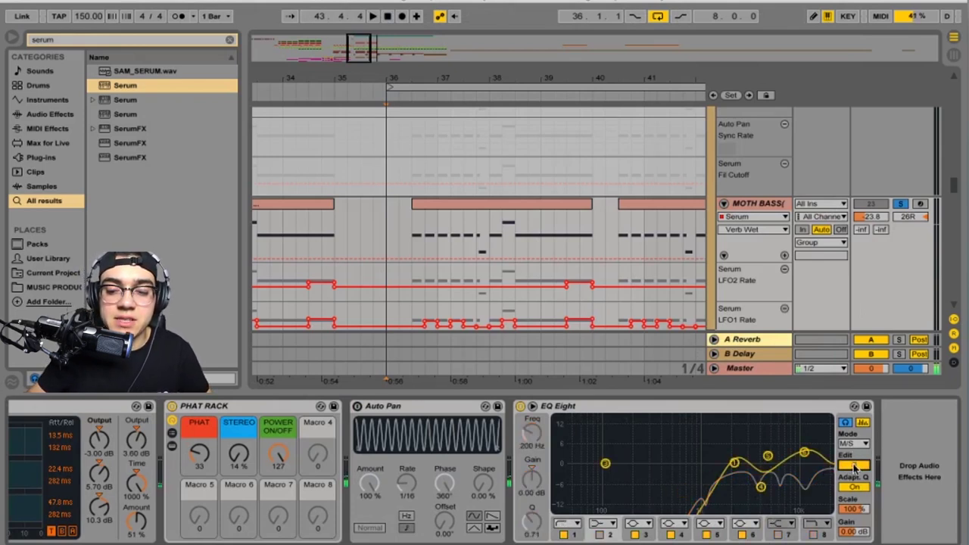
key("ctrl+alt+l")
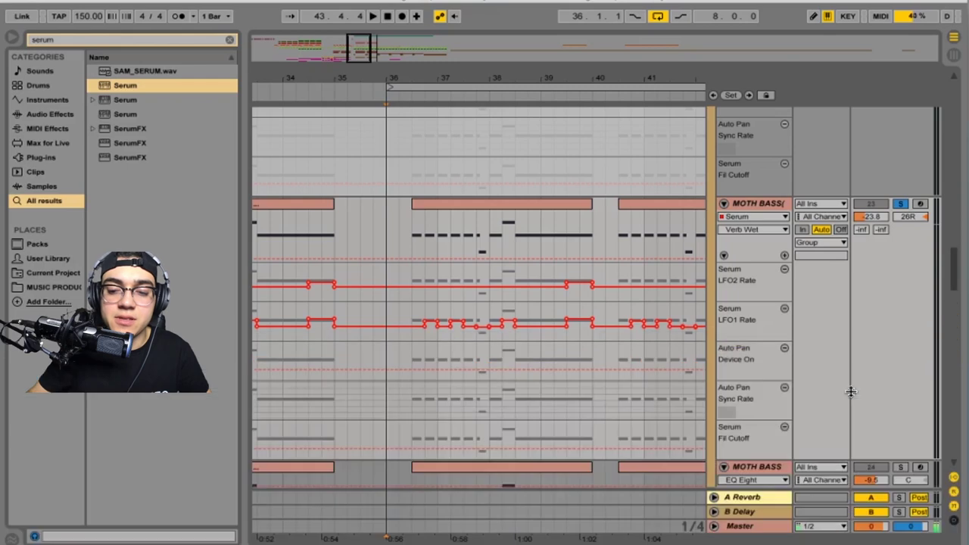
scroll(665, 245, "down", 2)
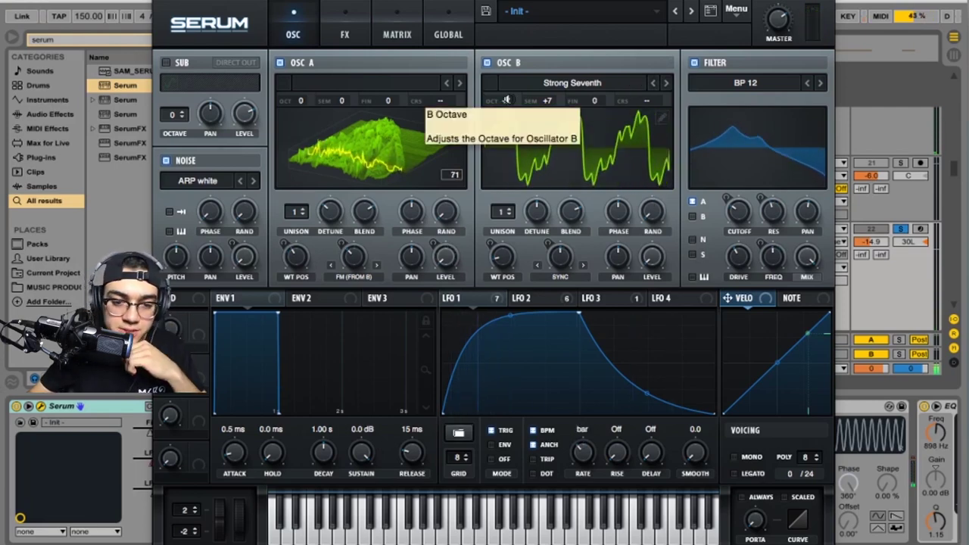
Set Serum's OSC B octave to +2, check the Matrix and FX tabs, then close Serum
scroll(507, 100, "up", 2)
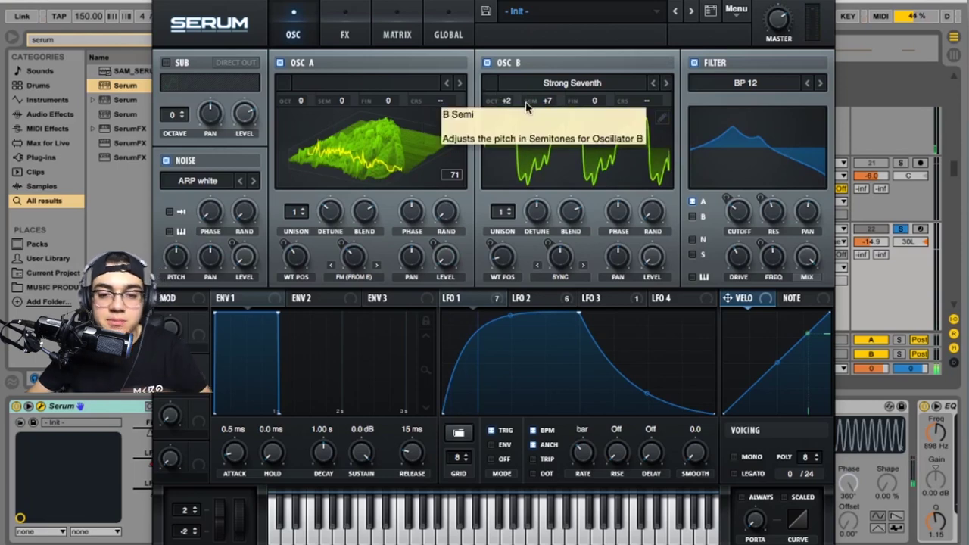
left_click(386, 29)
left_click(361, 25)
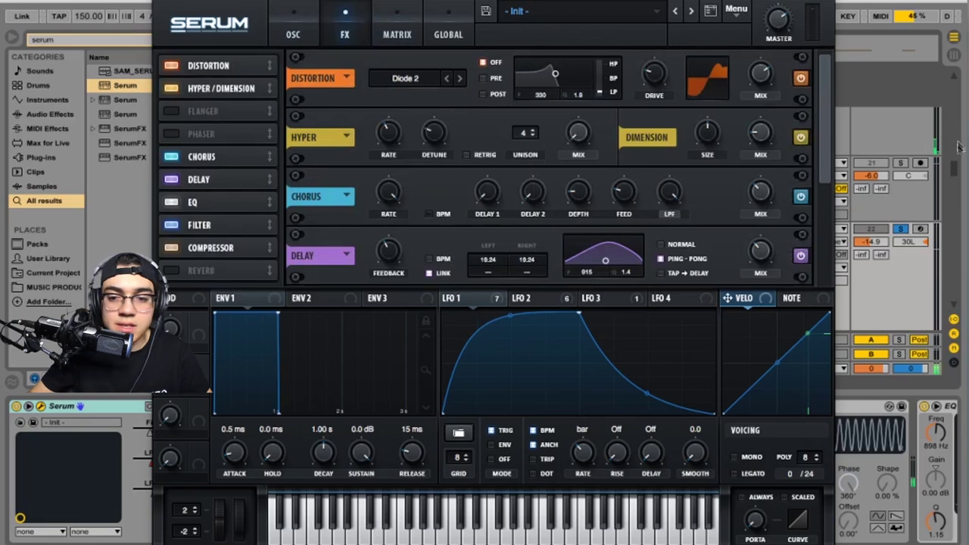
scroll(830, 195, "down", 1)
scroll(829, 195, "down", 3)
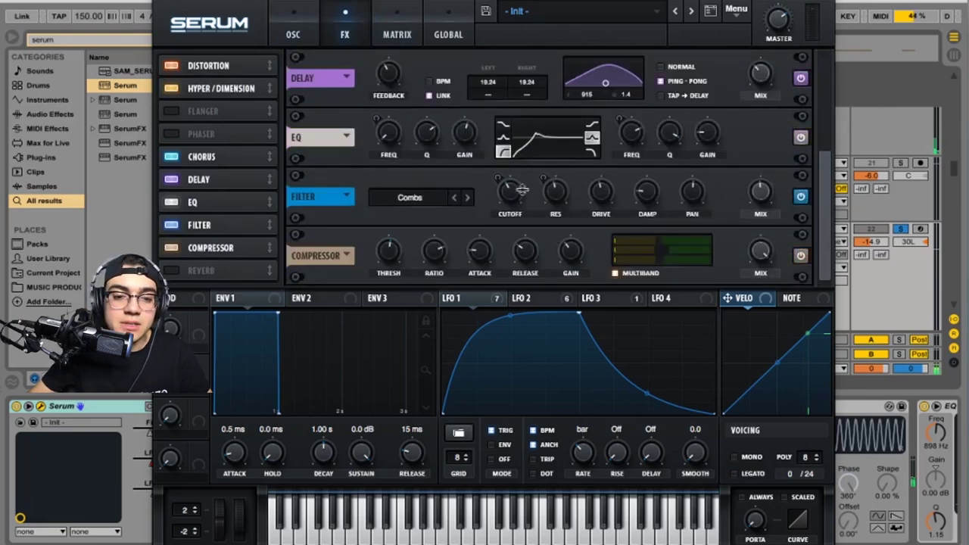
key("ctrl+alt+p")
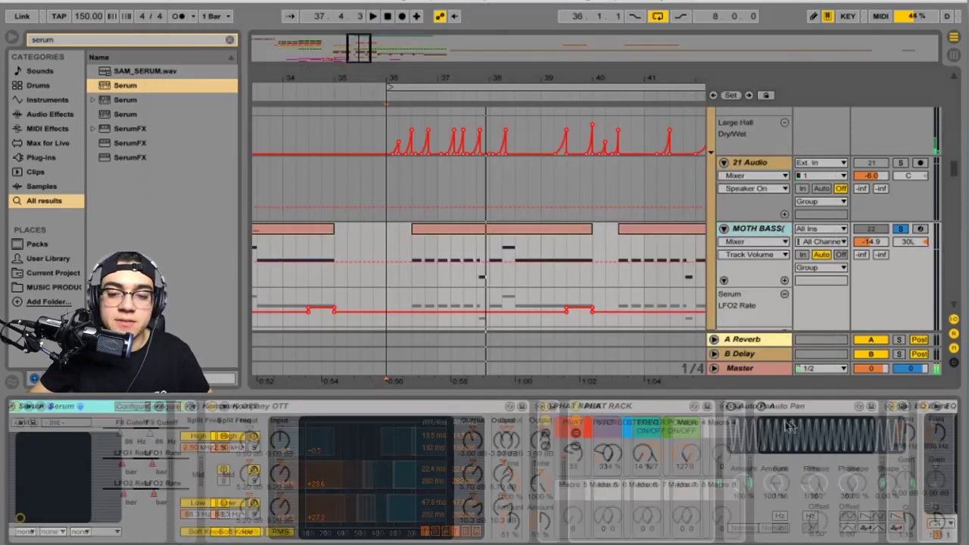
Hide the detail view and unsolo the MOTH BASS track
scroll(720, 470, "right", 5)
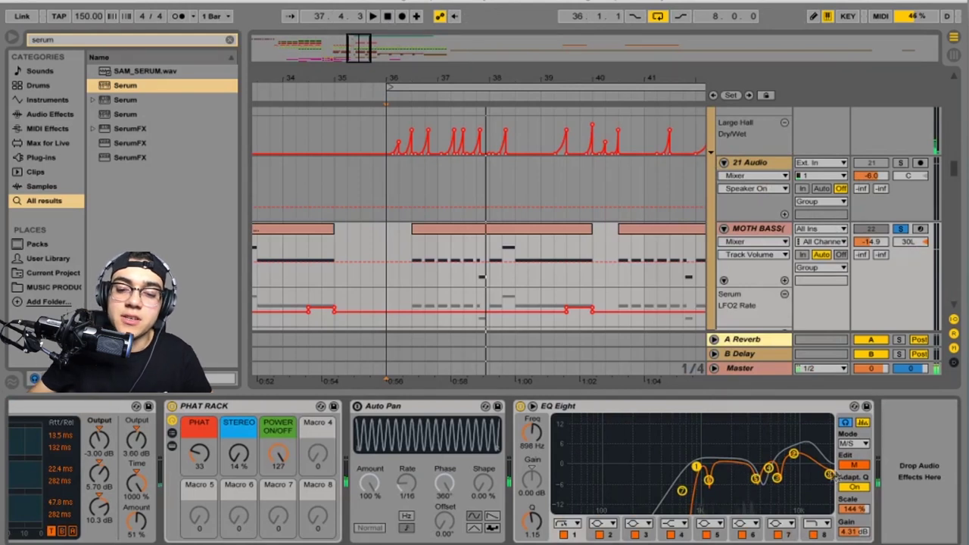
key("ctrl+alt+l")
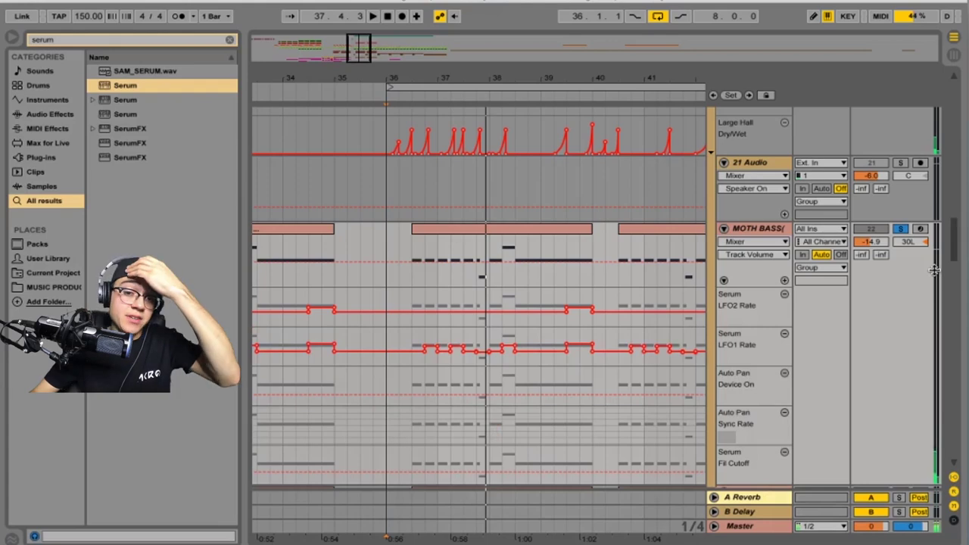
left_click(901, 229)
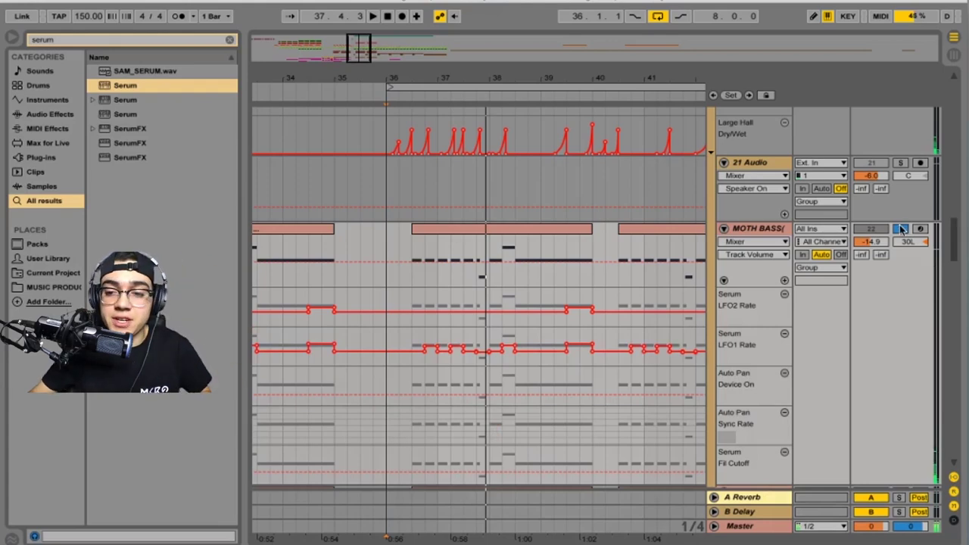
Show the Master track's chain and inspect the Ozone 5 Imager window
scroll(579, 409, "down", 10)
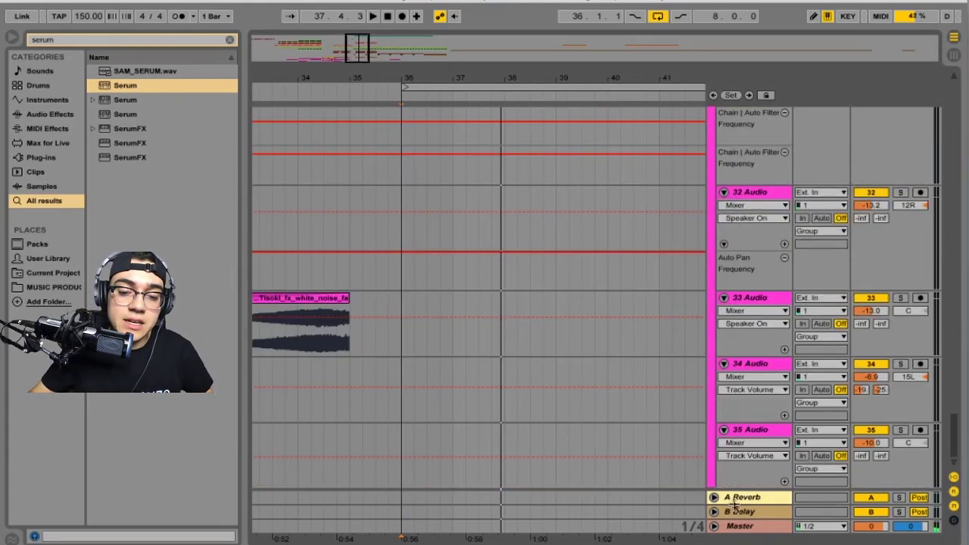
double_click(740, 527)
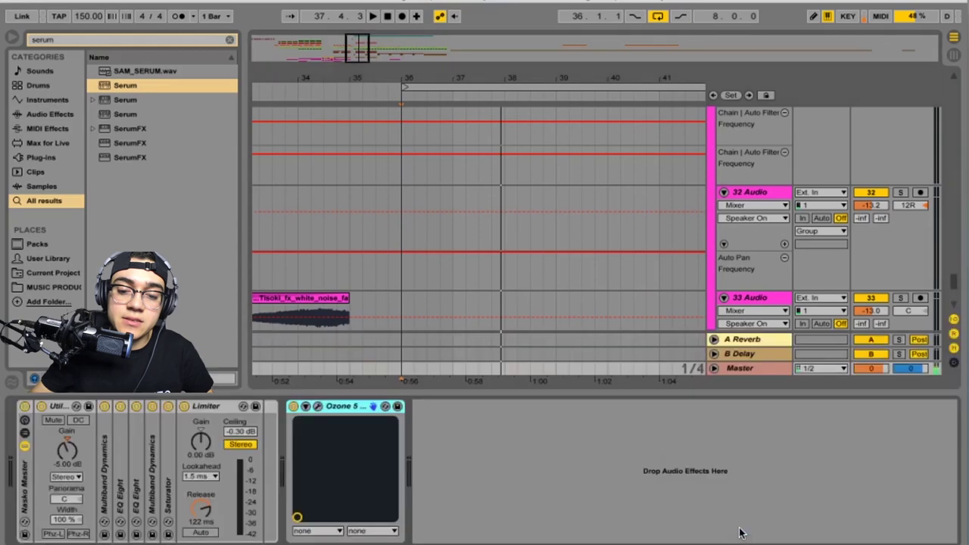
left_click(318, 406)
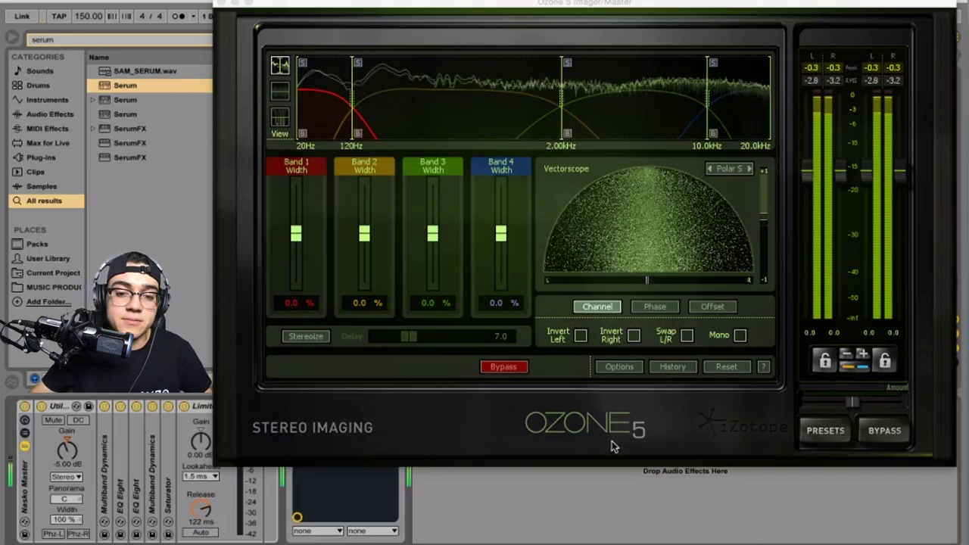
left_click(222, 4)
Play the MOTHRA UFO track from bar 29 and open the Mothra clip's details
scroll(677, 272, "up", 10)
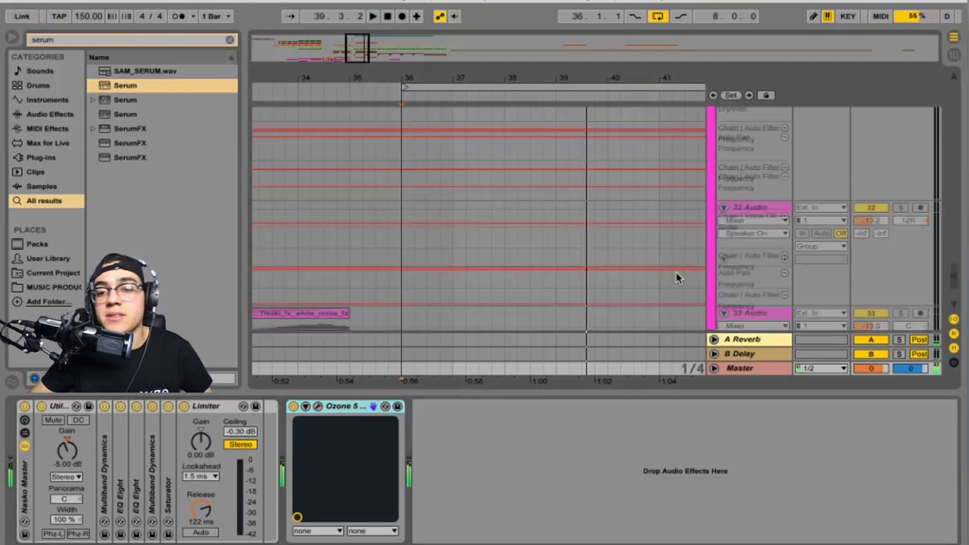
scroll(737, 266, "up", 3)
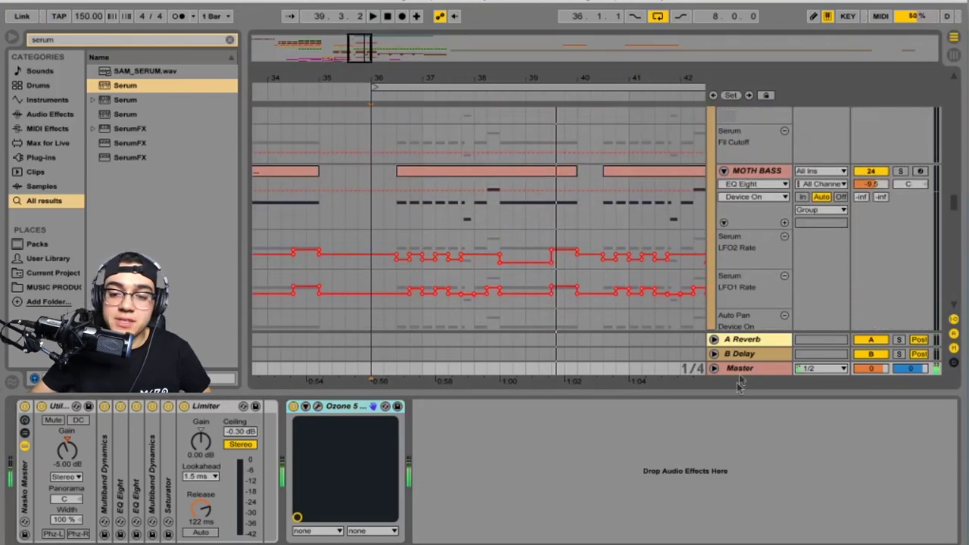
key("super+alt+l")
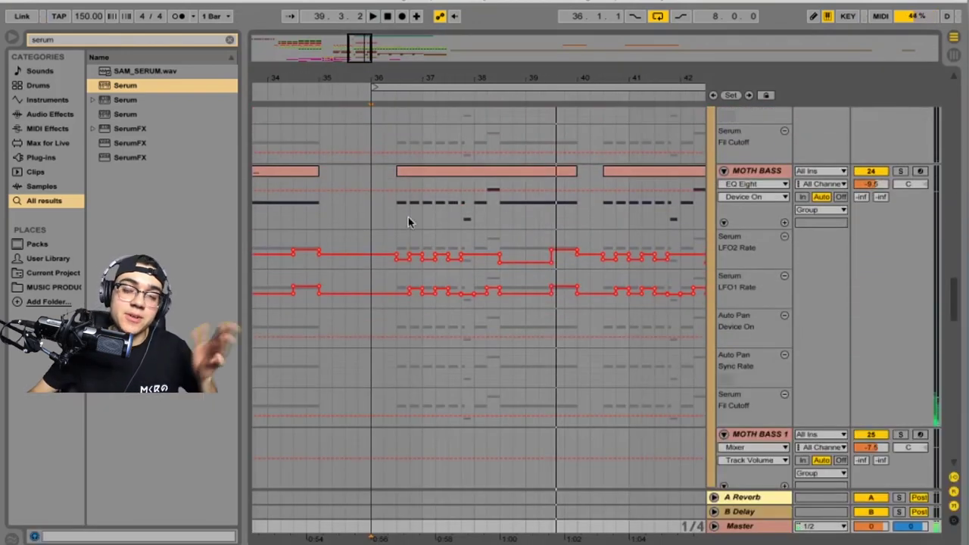
scroll(398, 234, "left", 5)
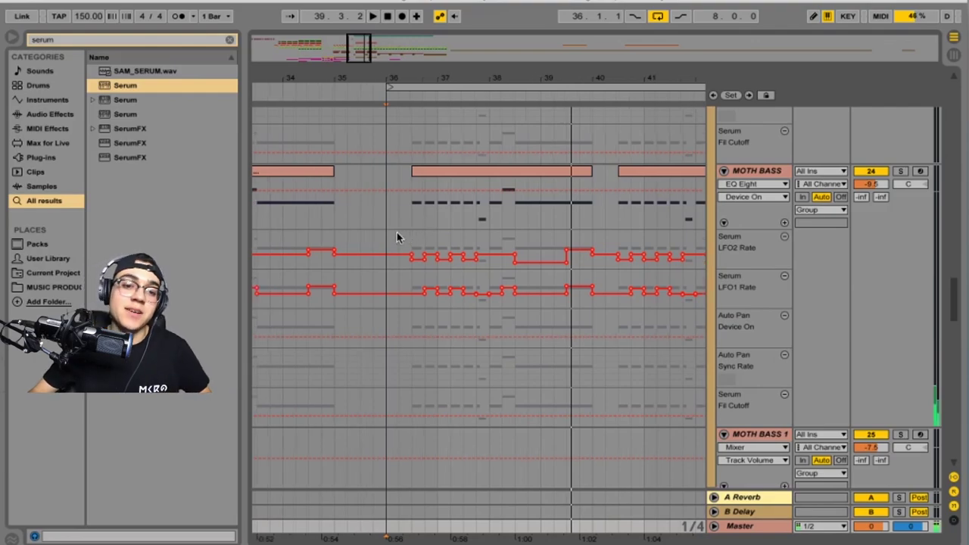
scroll(399, 238, "left", 3)
scroll(398, 238, "down", 5)
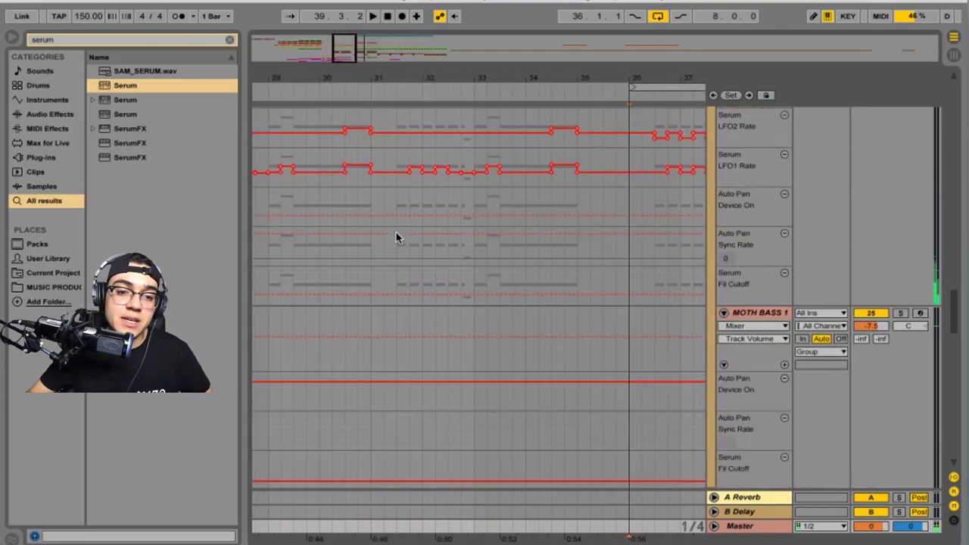
scroll(481, 375, "down", 10)
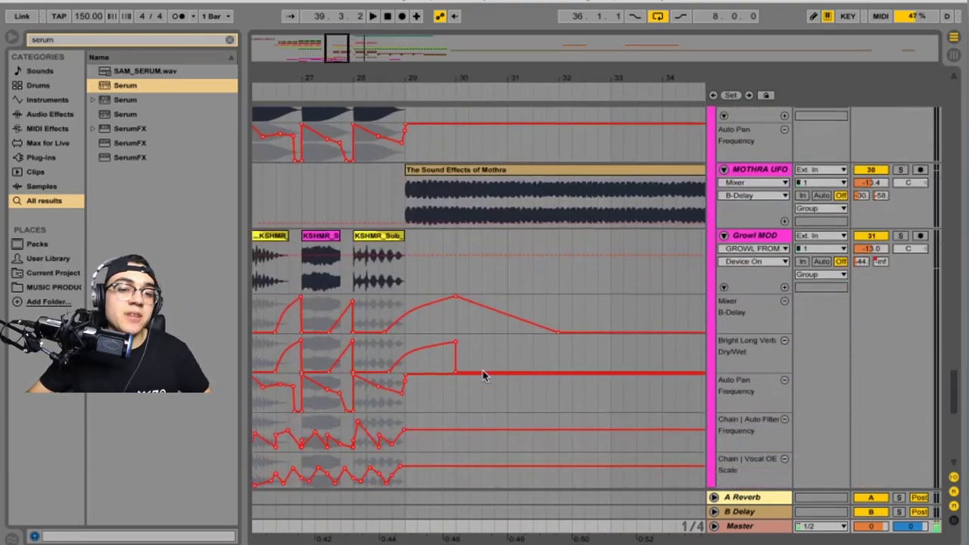
left_click(405, 206)
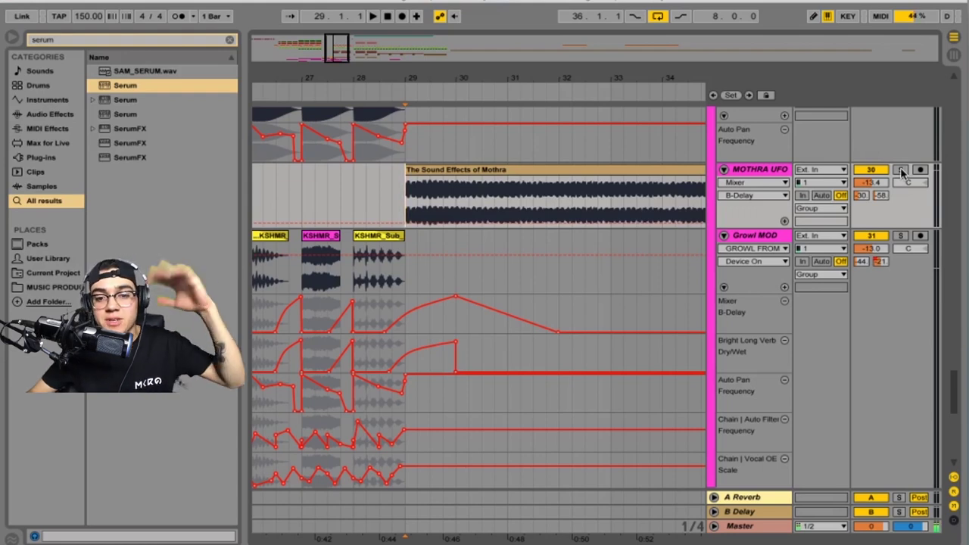
key("space")
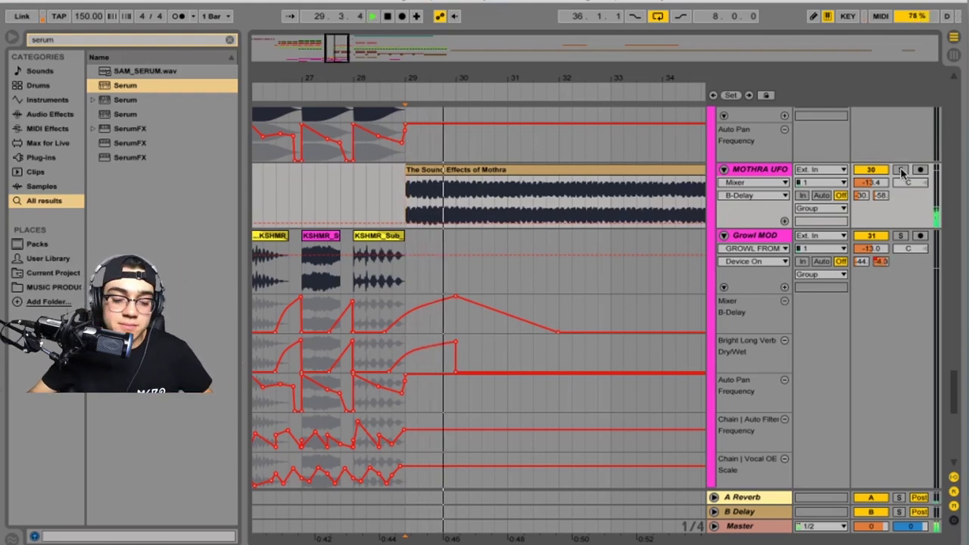
scroll(470, 194, "up", 2)
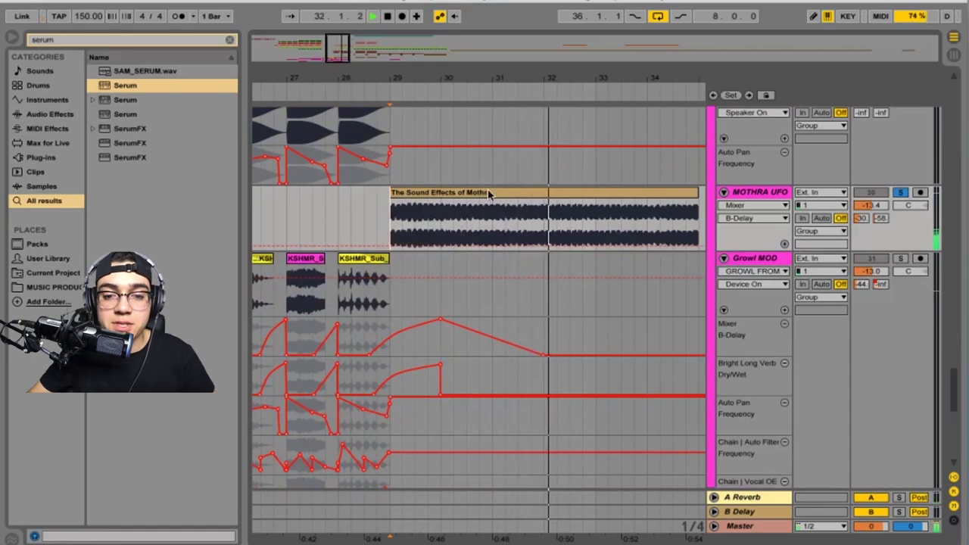
double_click(488, 190)
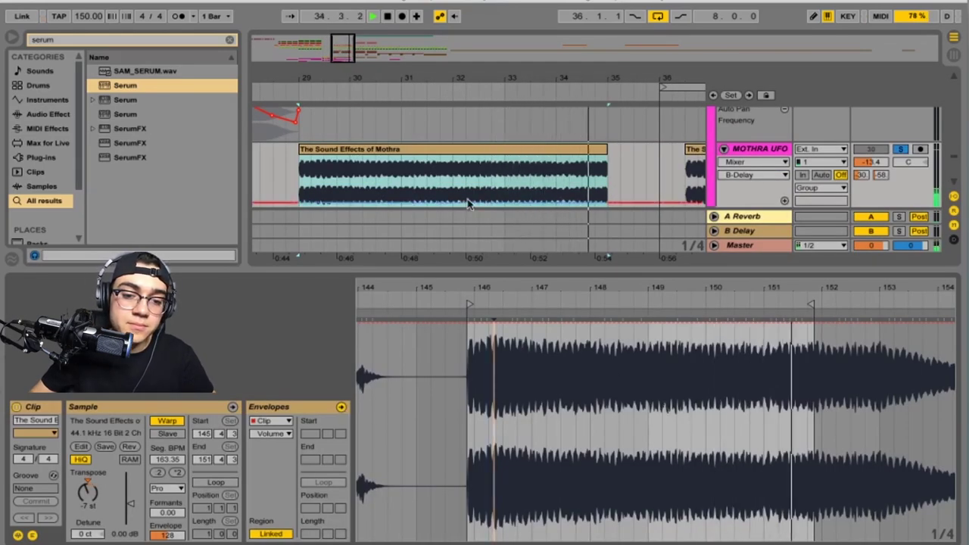
Stop playback and set the Mothra clip's envelope to Transposition Modulation
key("space")
left_click(292, 433)
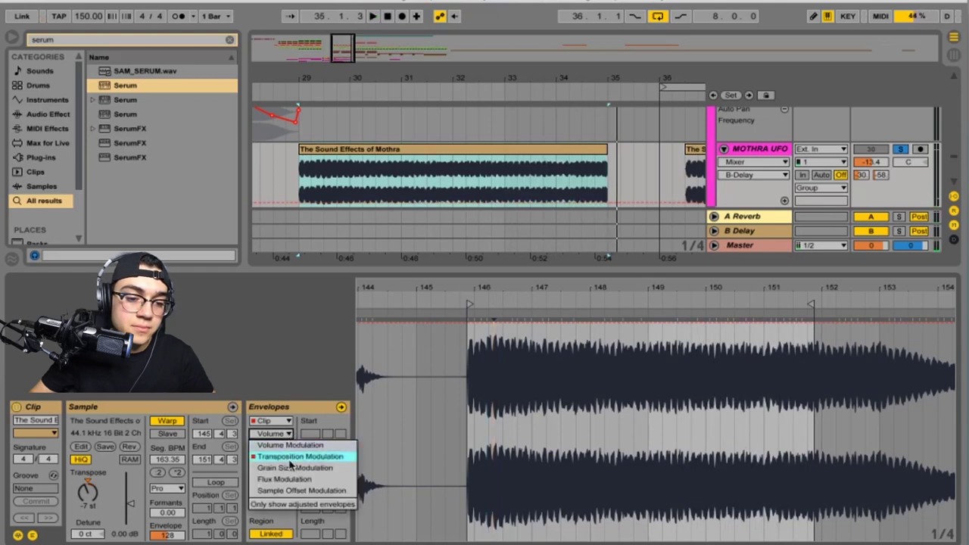
left_click(290, 458)
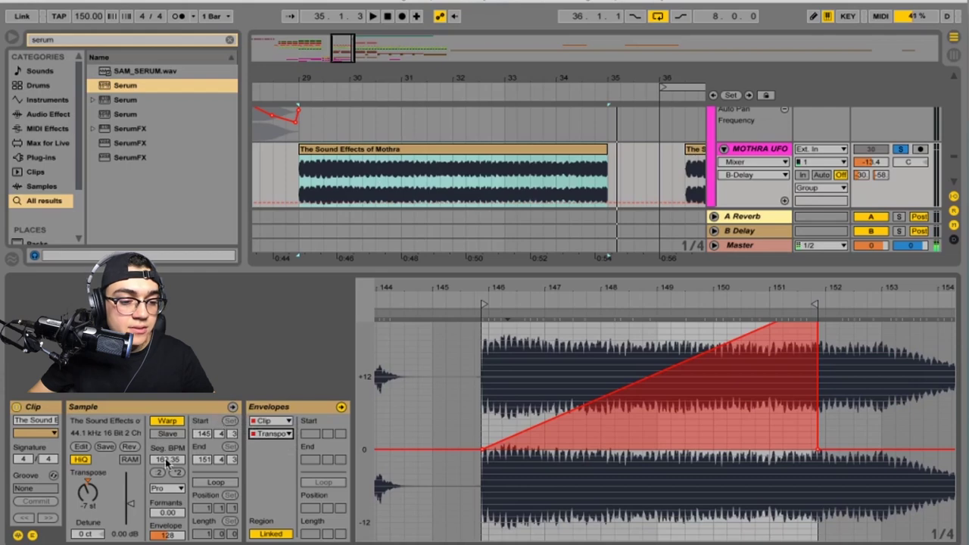
left_click(32, 536)
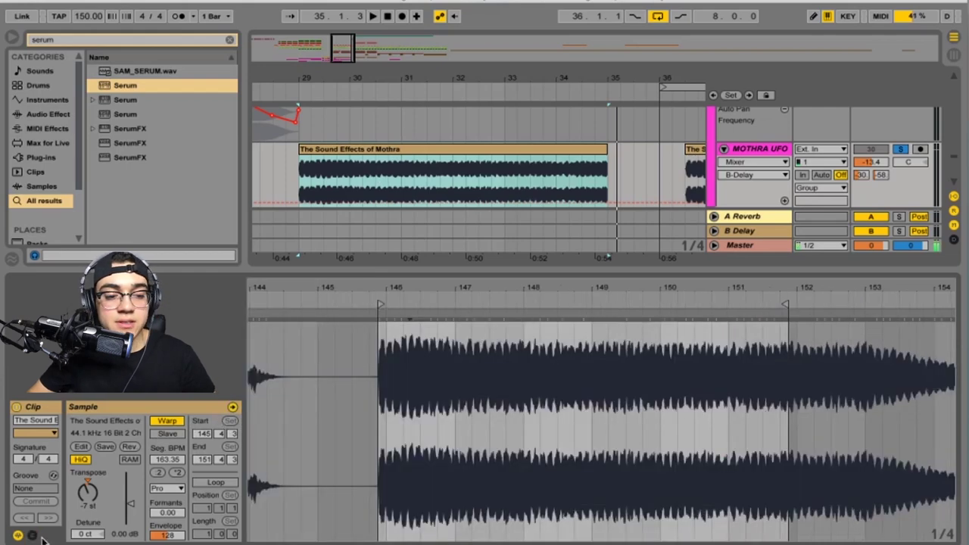
left_click(34, 536)
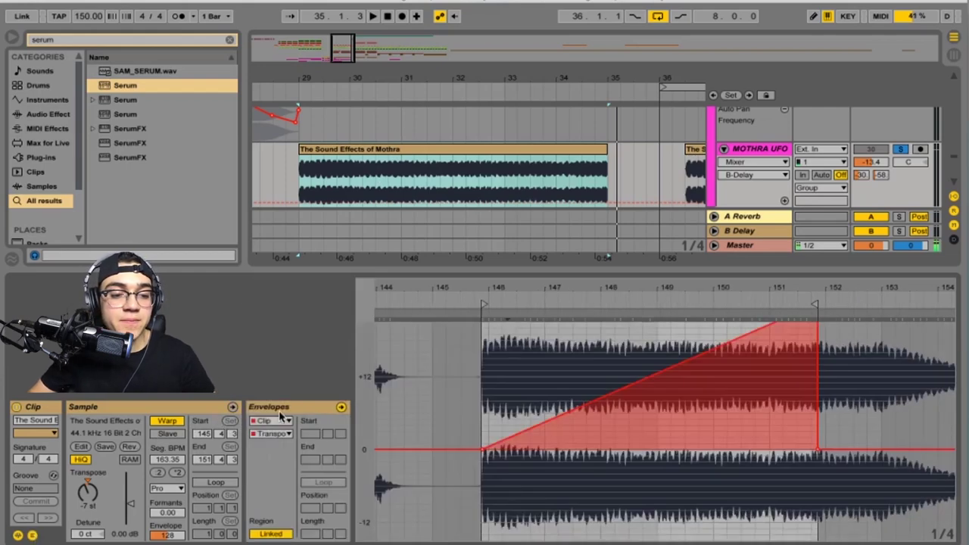
left_click(278, 434)
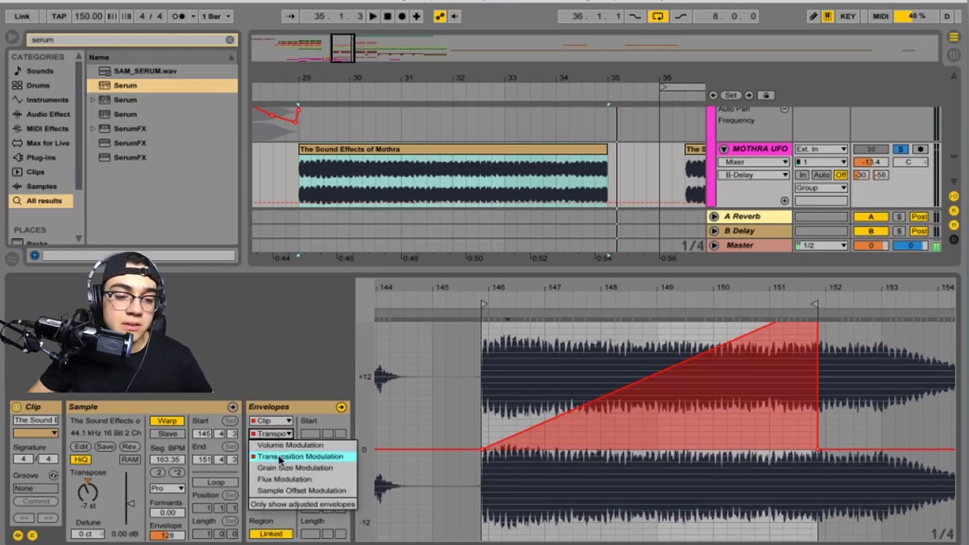
left_click(281, 457)
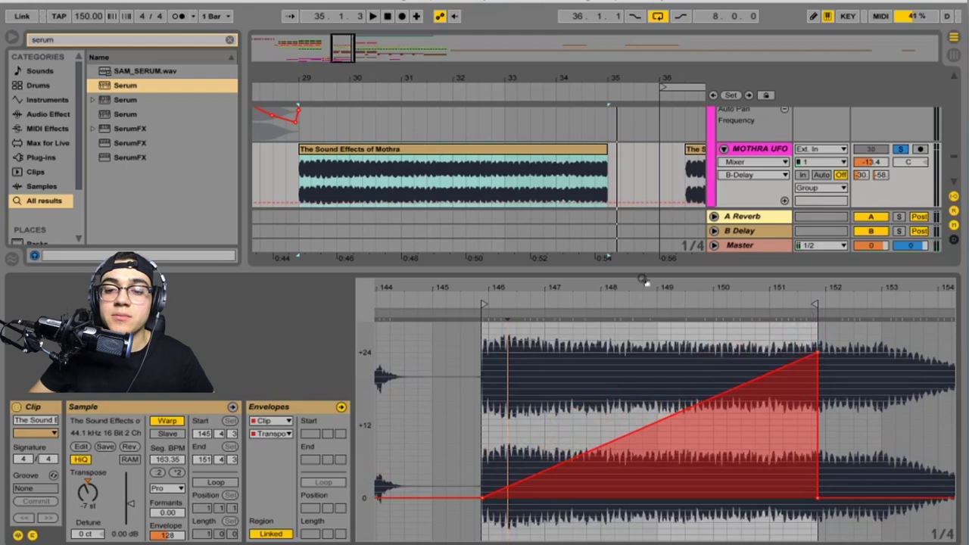
Close the clip details and play the pitched Mothra sample from bar 29
key("ctrl+alt+l")
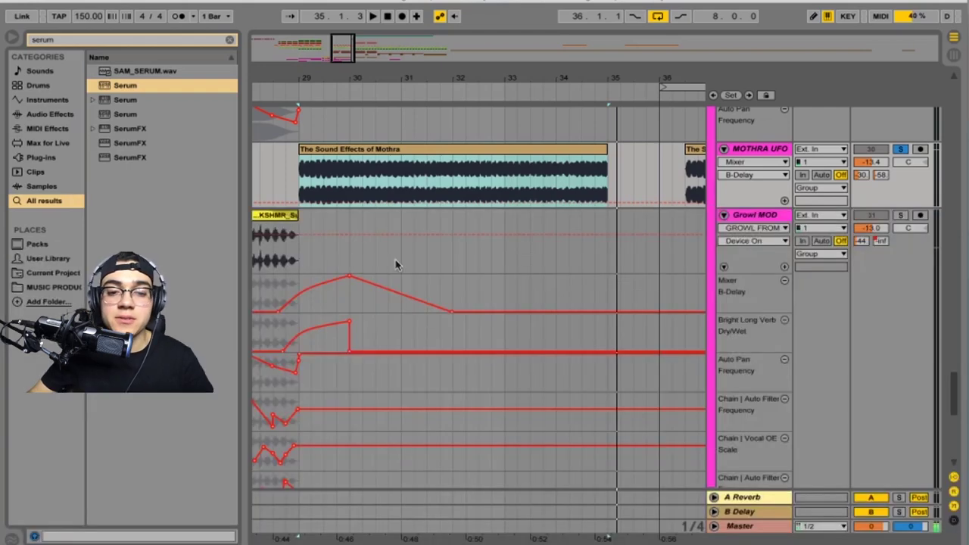
left_click(311, 171)
key("space")
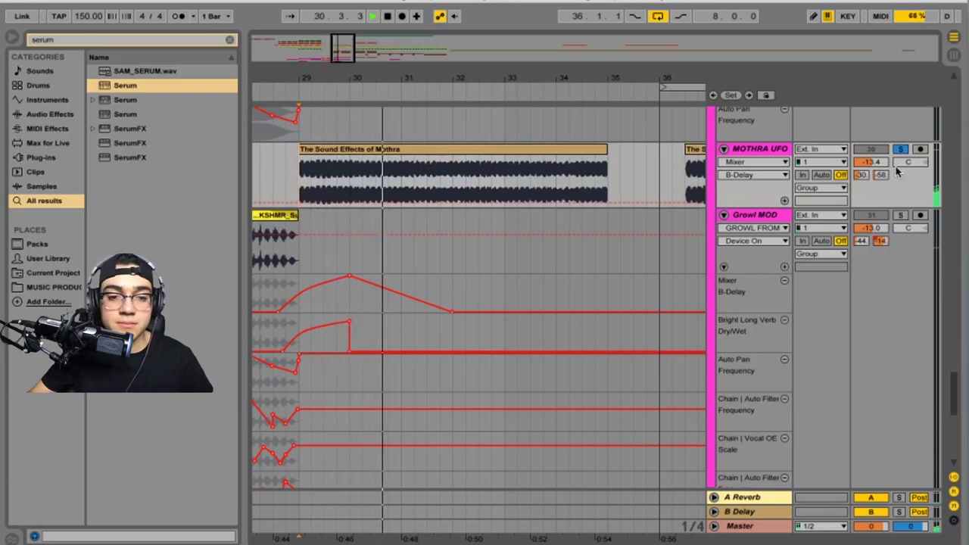
Unsolo the MOTHRA UFO track
scroll(611, 175, "right", 4)
scroll(610, 176, "up", 3)
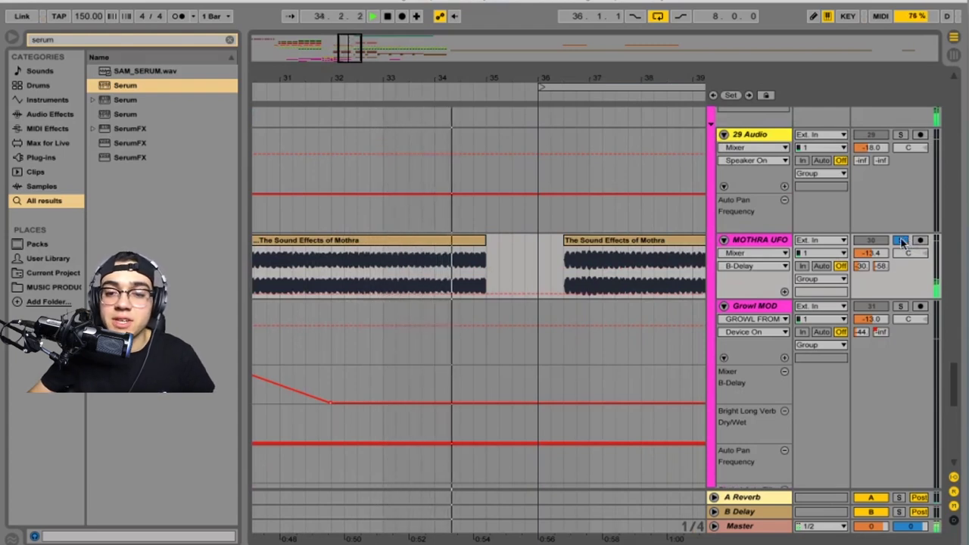
left_click(901, 241)
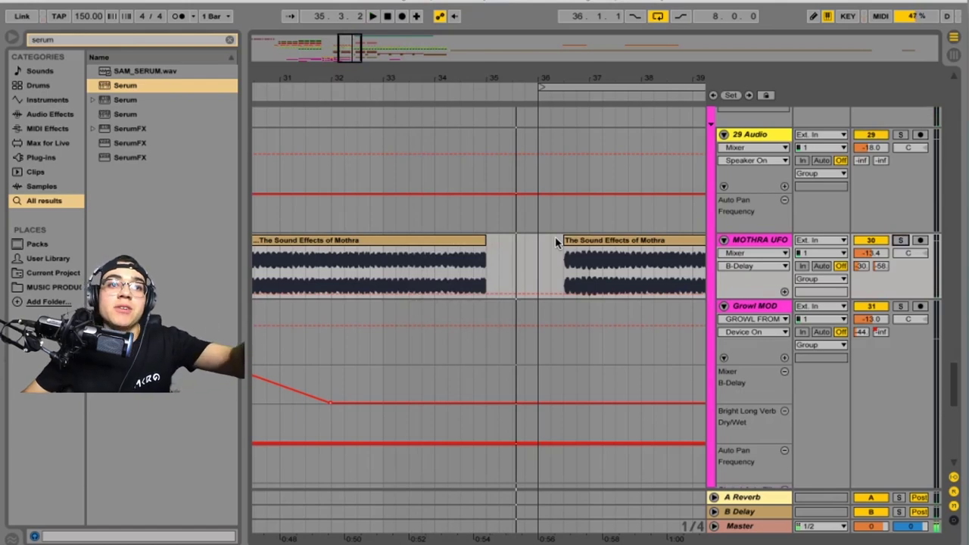
Turn off PHAT RACK and Kompany OTT on the MOTH BASS track
scroll(435, 232, "up", 15)
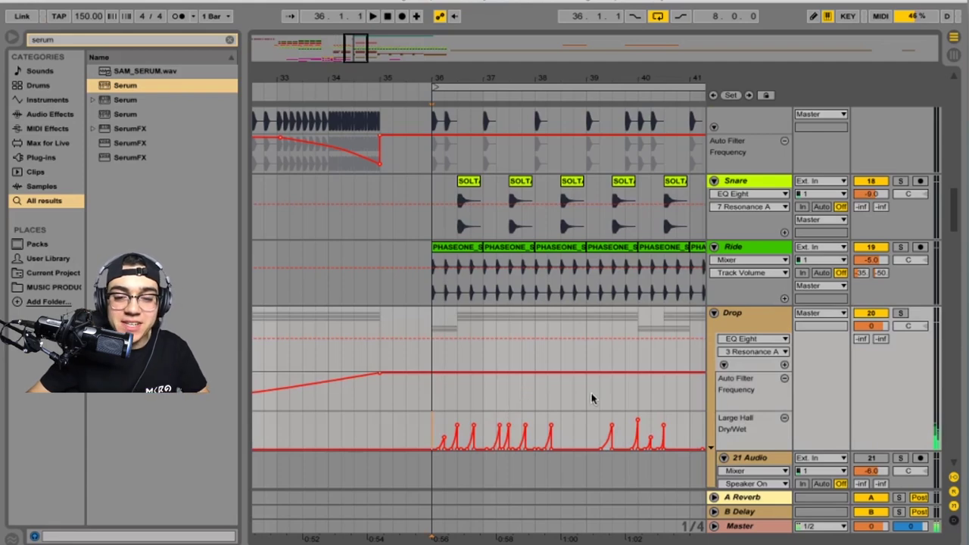
scroll(592, 393, "down", 10)
scroll(591, 395, "down", 2)
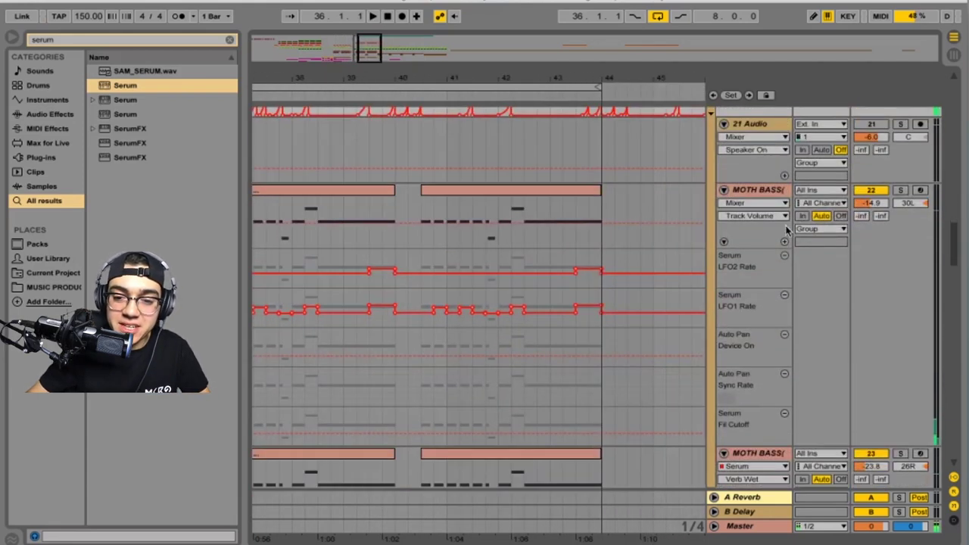
scroll(760, 302, "down", 4)
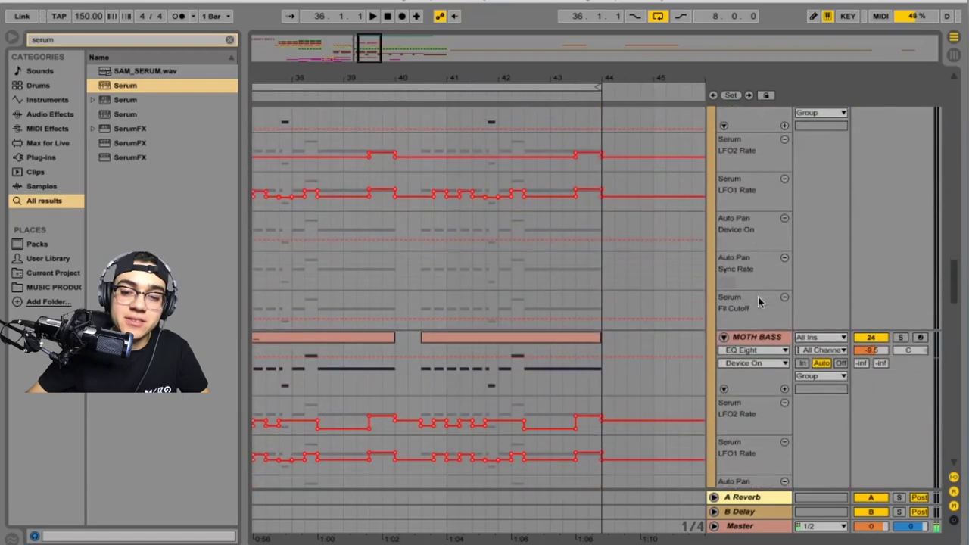
double_click(746, 337)
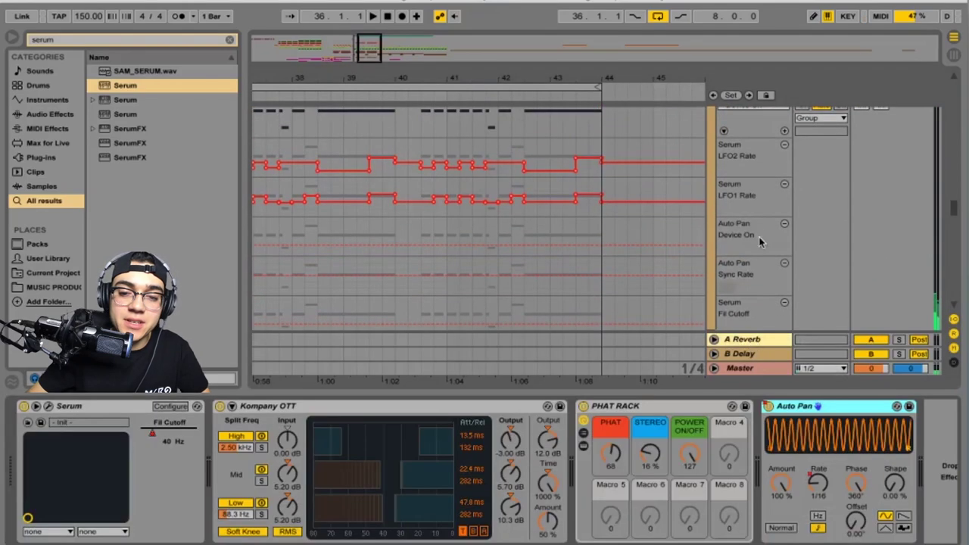
left_click(582, 407)
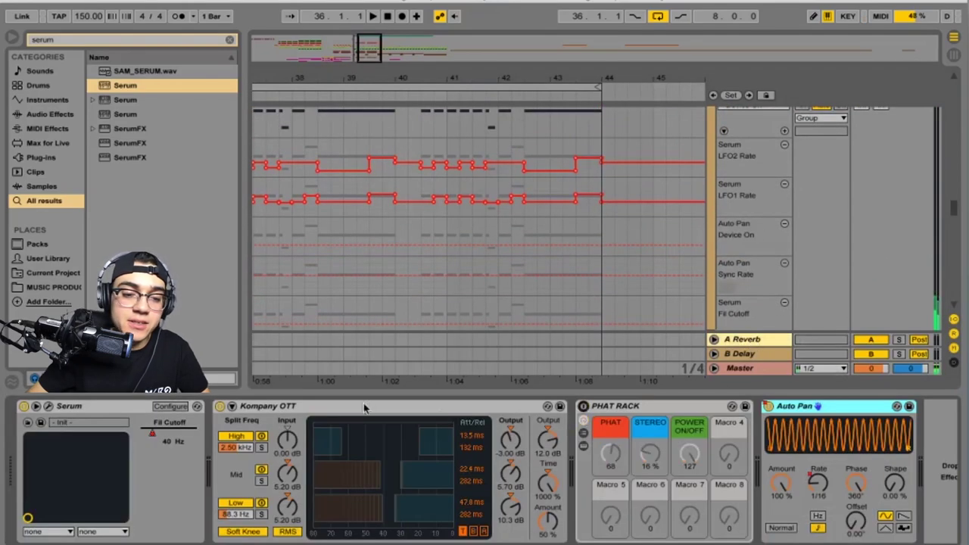
left_click(220, 407)
key("ctrl+alt+l")
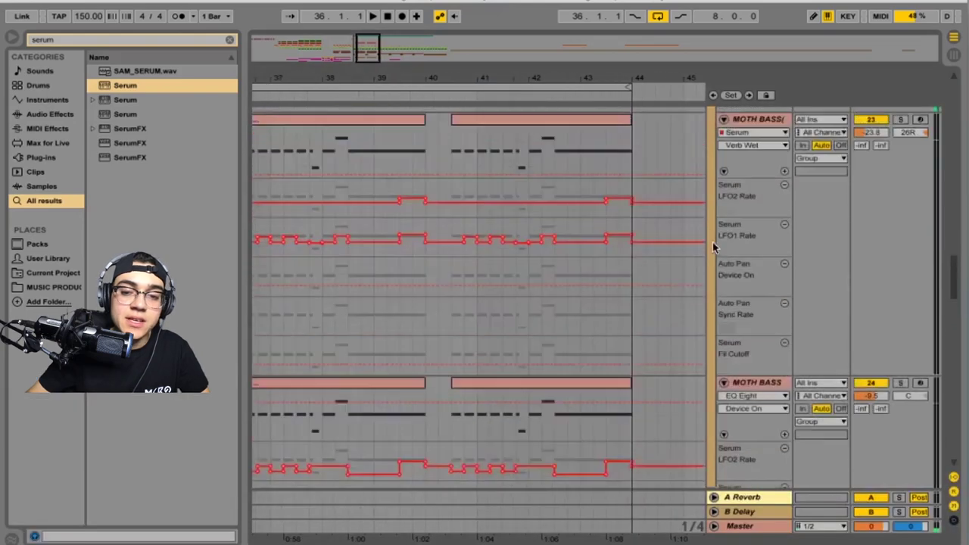
scroll(816, 229, "up", 5)
Deactivate the Drop group track with its Track Activator, then set the insert point on the MIC track
left_click(871, 162)
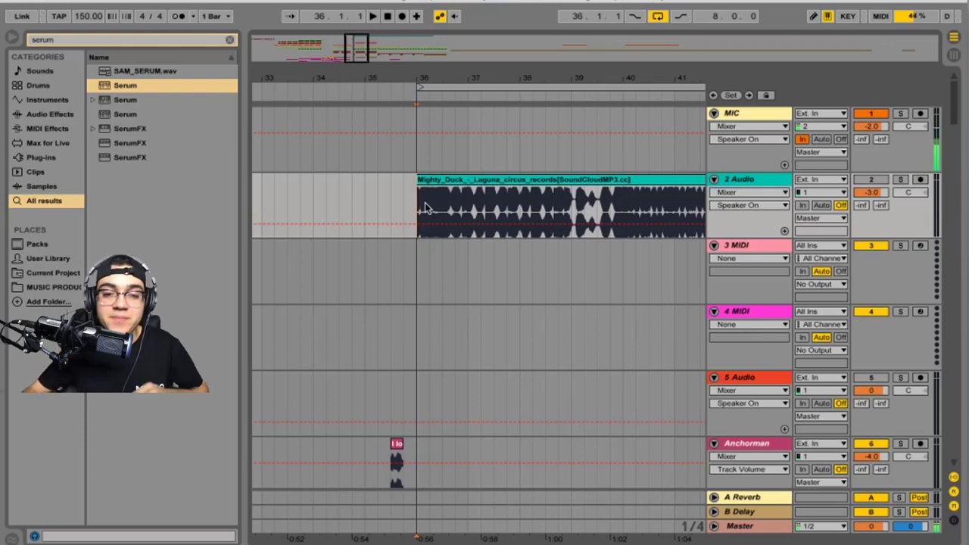
left_click(415, 155)
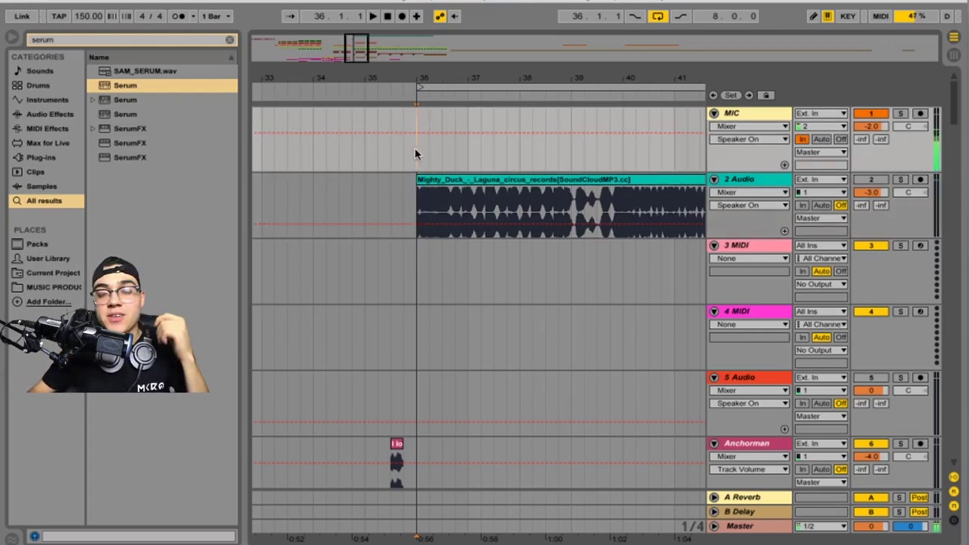